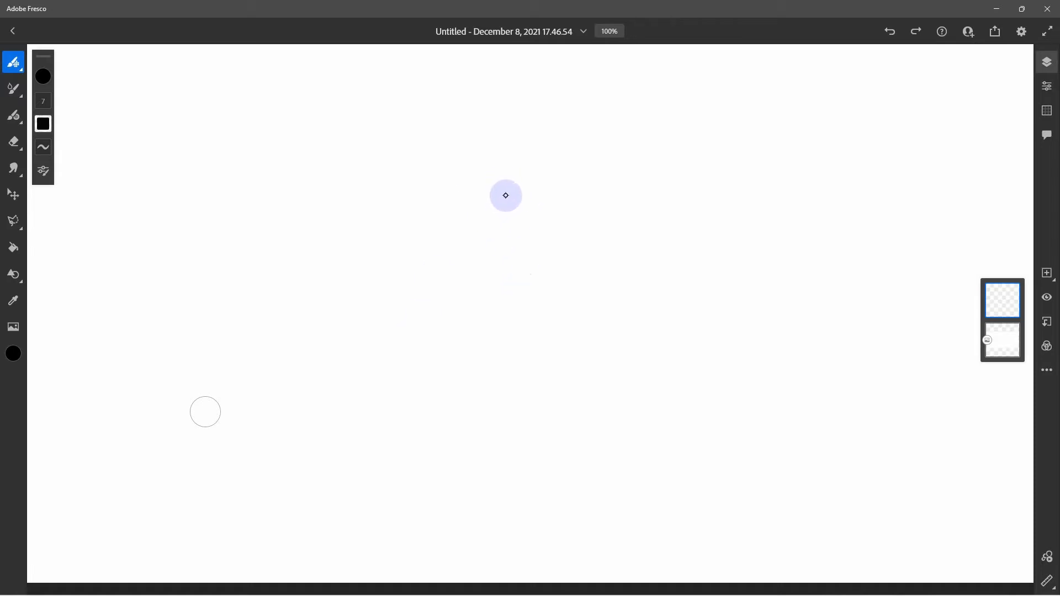
# Draw a closed, irregular amoeba-like cell outline with protruding arms and a small peanut-shaped nucleus inside it
pyautogui.moveTo(507, 194)
pyautogui.mouseDown()
pyautogui.moveTo(463, 222)
pyautogui.moveTo(415, 198)
pyautogui.moveTo(397, 204)
pyautogui.moveTo(438, 231)
pyautogui.moveTo(413, 241)
pyautogui.moveTo(450, 273)
pyautogui.moveTo(411, 332)
pyautogui.moveTo(445, 332)
pyautogui.moveTo(441, 353)
pyautogui.moveTo(421, 361)
pyautogui.moveTo(436, 381)
pyautogui.moveTo(490, 375)
pyautogui.moveTo(530, 412)
pyautogui.moveTo(546, 380)
pyautogui.moveTo(607, 369)
pyautogui.moveTo(610, 357)
pyautogui.moveTo(577, 355)
pyautogui.moveTo(573, 335)
pyautogui.moveTo(627, 296)
pyautogui.moveTo(622, 278)
pyautogui.moveTo(601, 288)
pyautogui.moveTo(588, 258)
pyautogui.moveTo(552, 249)
pyautogui.moveTo(572, 227)
pyautogui.moveTo(549, 213)
pyautogui.moveTo(564, 159)
pyautogui.moveTo(519, 191)
pyautogui.mouseUp()
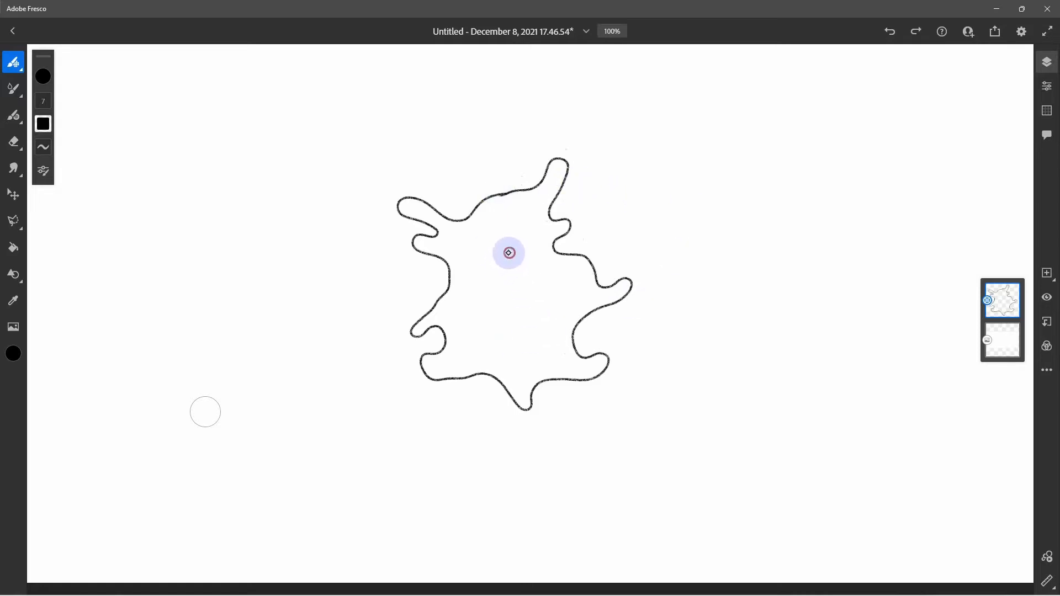
pyautogui.moveTo(507, 252)
pyautogui.mouseDown()
pyautogui.moveTo(488, 272)
pyautogui.moveTo(492, 320)
pyautogui.moveTo(521, 329)
pyautogui.moveTo(537, 310)
pyautogui.moveTo(528, 257)
pyautogui.moveTo(502, 254)
pyautogui.mouseUp()
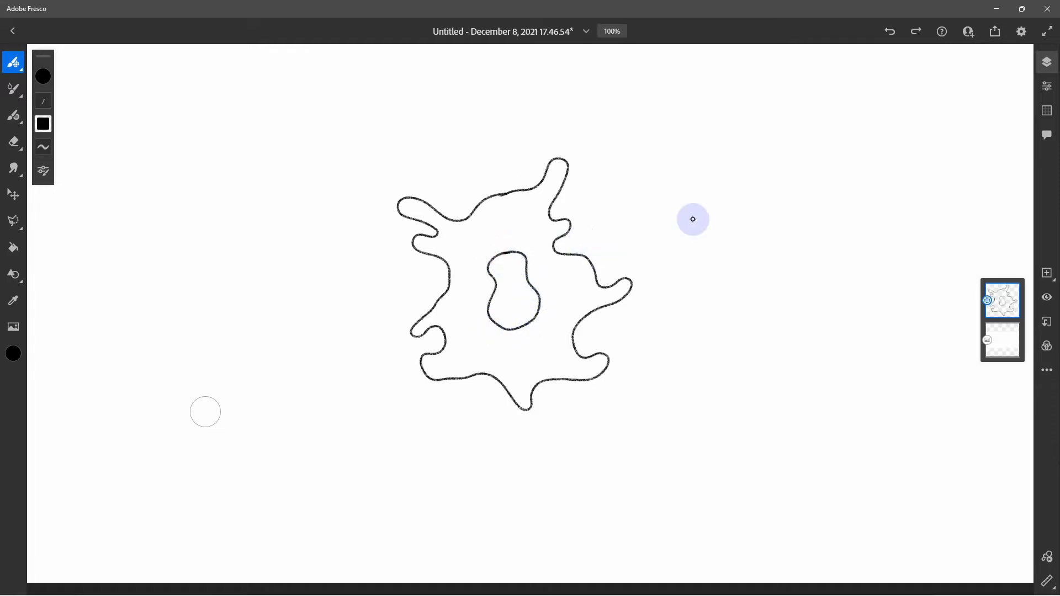
# Draw two rod-shaped bacteria with wavy tails, one in the notch on the cell's left side and one above the cell
pyautogui.press('space')
pyautogui.moveTo(685, 213)
pyautogui.mouseDown()
pyautogui.moveTo(552, 224)
pyautogui.moveTo(538, 237)
pyautogui.mouseUp()
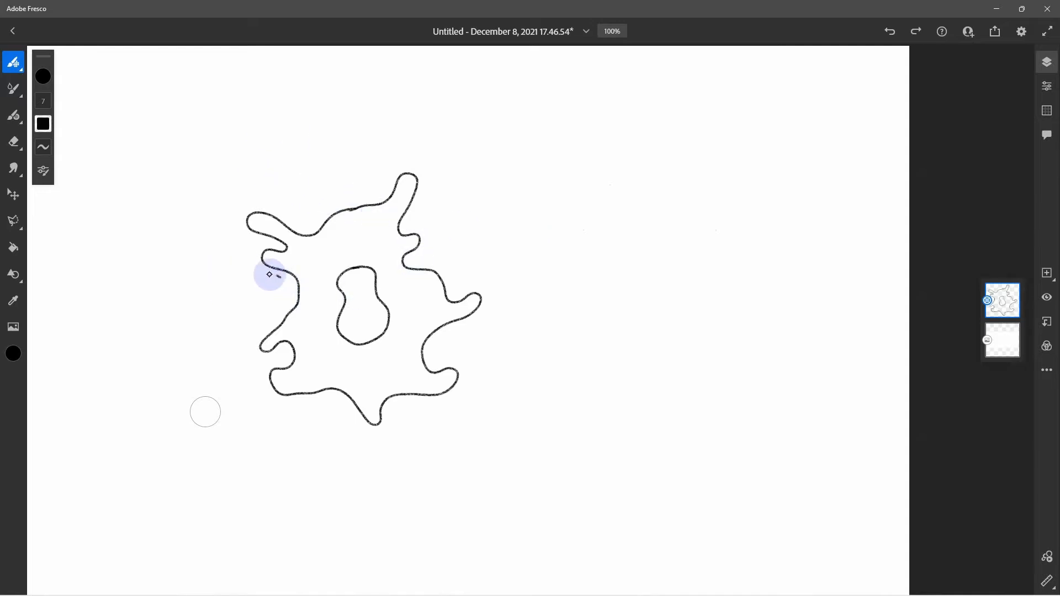
pyautogui.moveTo(259, 282)
pyautogui.mouseDown()
pyautogui.moveTo(242, 321)
pyautogui.moveTo(250, 334)
pyautogui.moveTo(276, 318)
pyautogui.moveTo(270, 275)
pyautogui.mouseUp()
pyautogui.moveTo(350, 266); pyautogui.dragTo(350, 266)
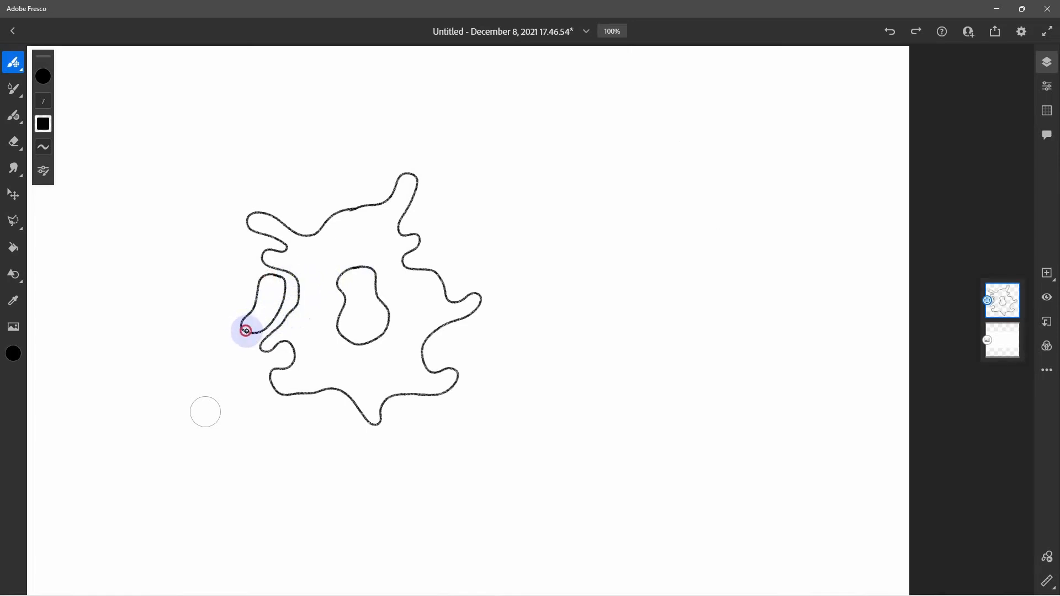
pyautogui.moveTo(247, 331); pyautogui.dragTo(239, 384)
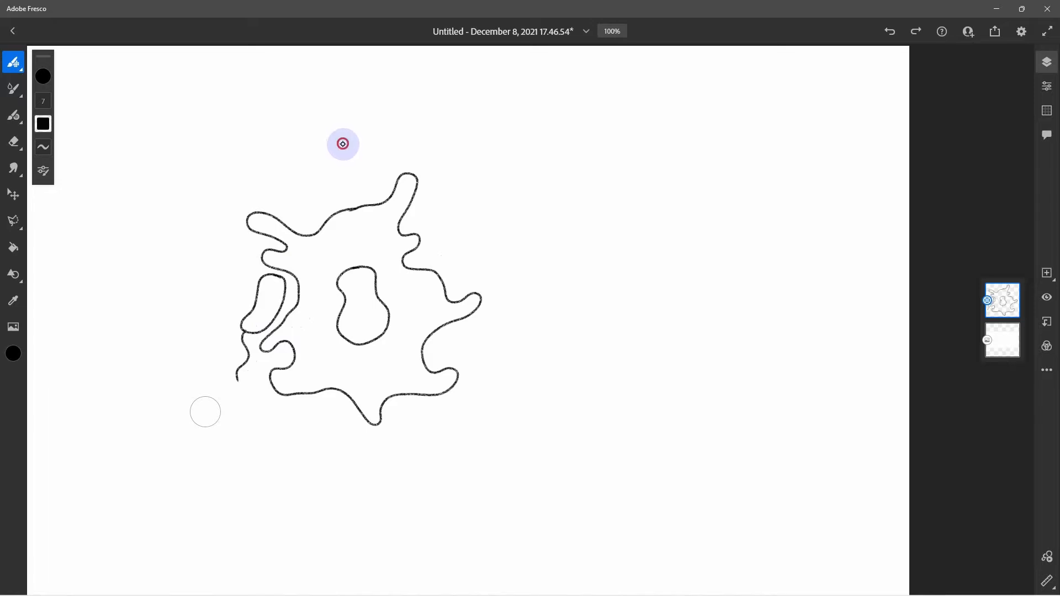
pyautogui.moveTo(342, 144)
pyautogui.mouseDown()
pyautogui.moveTo(332, 147)
pyautogui.moveTo(358, 180)
pyautogui.moveTo(363, 157)
pyautogui.moveTo(332, 145)
pyautogui.mouseUp()
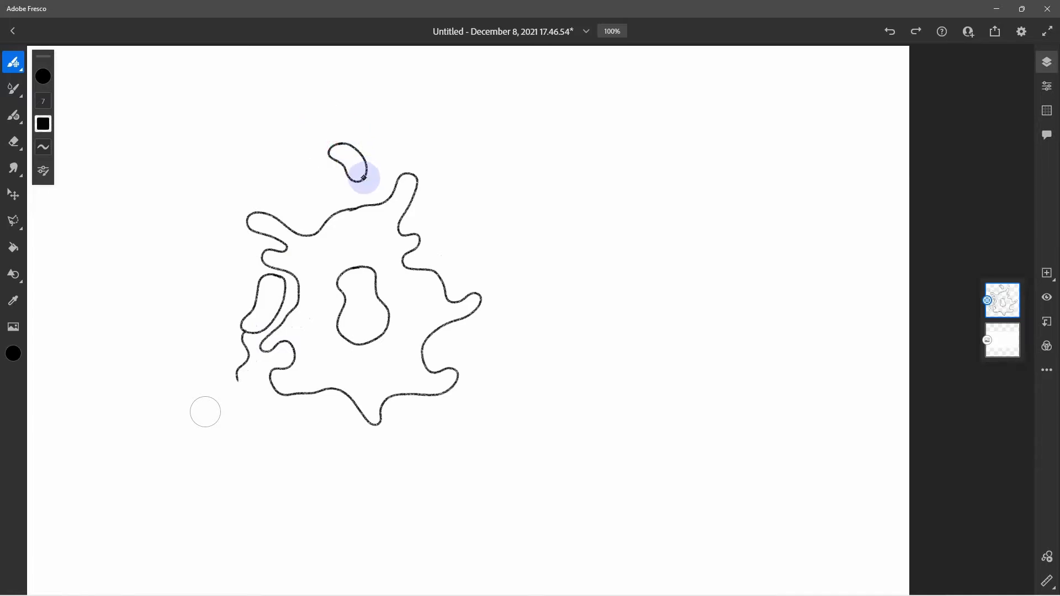
pyautogui.moveTo(363, 177)
pyautogui.mouseDown()
pyautogui.moveTo(355, 192)
pyautogui.moveTo(325, 195)
pyautogui.mouseUp()
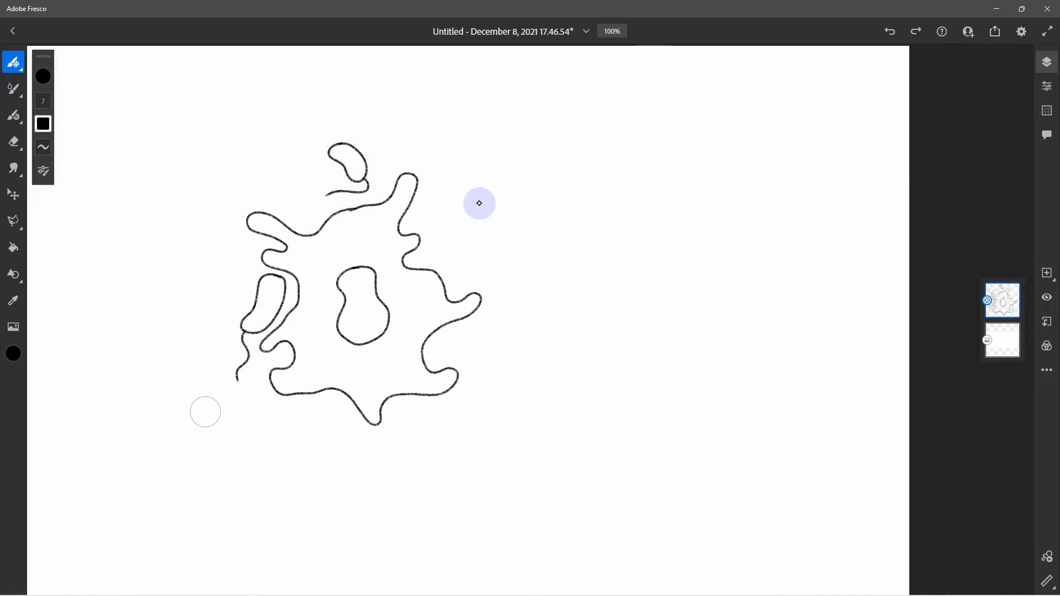
# Draw two more tailed bacteria to the right of the cell, one outside it and one nestled between its lower-right arms
pyautogui.press('space')
pyautogui.moveTo(495, 237)
pyautogui.mouseDown()
pyautogui.moveTo(574, 217)
pyautogui.moveTo(602, 235)
pyautogui.mouseUp()
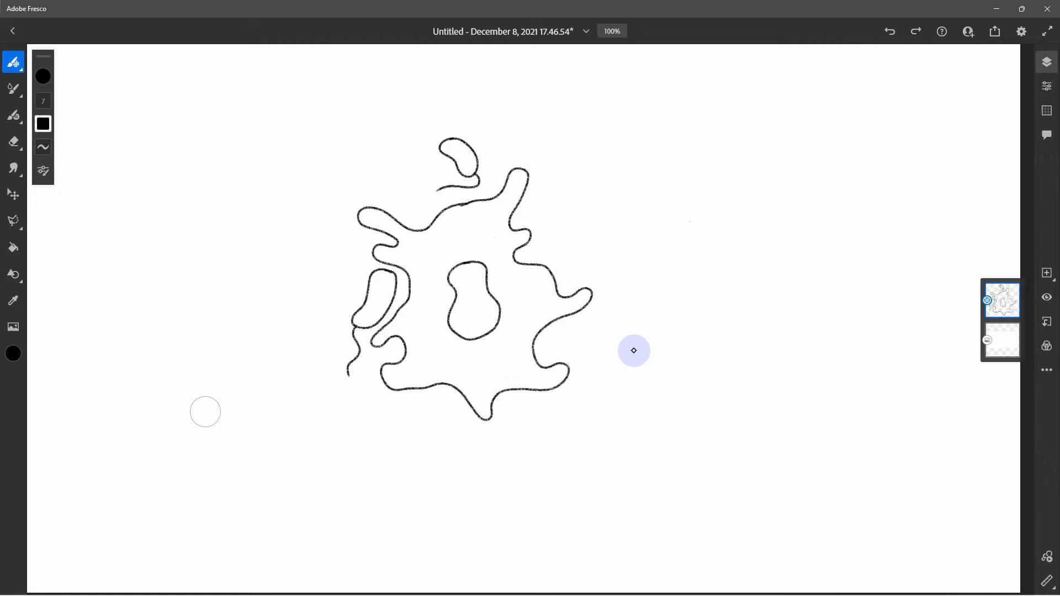
pyautogui.moveTo(633, 349)
pyautogui.mouseDown()
pyautogui.moveTo(602, 366)
pyautogui.moveTo(646, 366)
pyautogui.moveTo(638, 349)
pyautogui.moveTo(626, 350)
pyautogui.moveTo(656, 370)
pyautogui.moveTo(645, 394)
pyautogui.mouseUp()
pyautogui.moveTo(560, 326)
pyautogui.mouseDown()
pyautogui.moveTo(544, 343)
pyautogui.moveTo(550, 358)
pyautogui.moveTo(587, 327)
pyautogui.moveTo(571, 318)
pyautogui.moveTo(555, 329)
pyautogui.moveTo(598, 318)
pyautogui.moveTo(623, 326)
pyautogui.mouseUp()
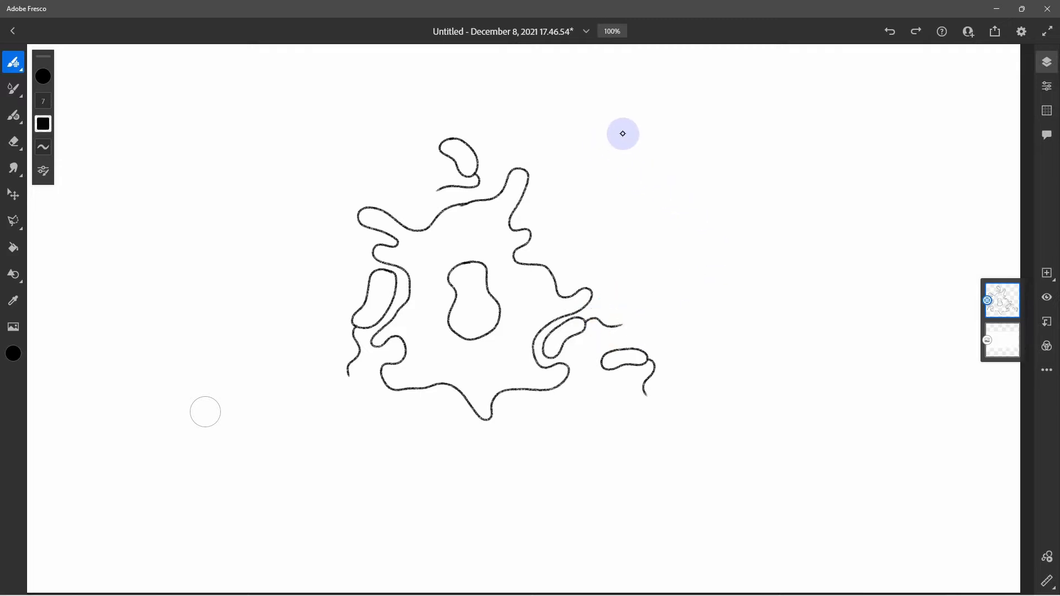
# Send the drawing to Illustrator, importing it with layers converted to objects
pyautogui.click(997, 37)
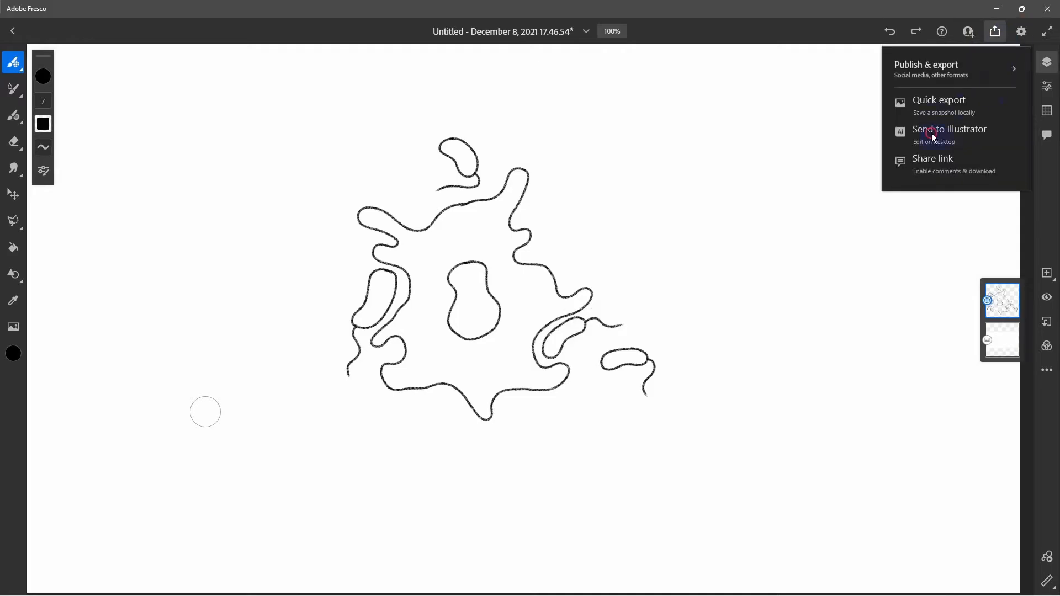
pyautogui.click(932, 134)
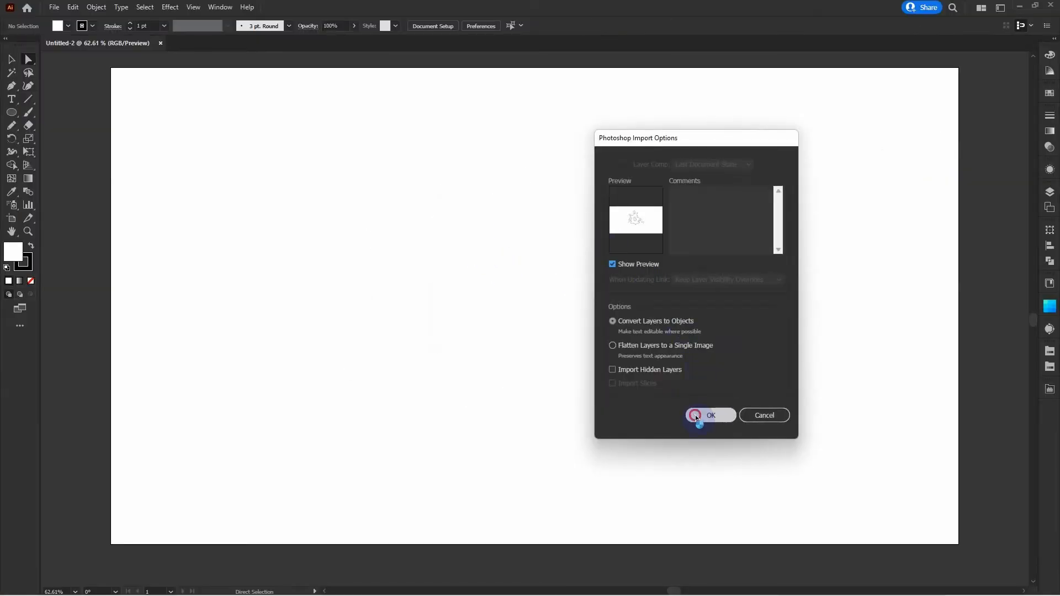
pyautogui.click(696, 415)
# Image-trace the imported cell drawing with the Silhouettes preset and turn off Ignore White
pyautogui.moveTo(345, 116)
pyautogui.mouseDown()
pyautogui.moveTo(518, 300)
pyautogui.moveTo(755, 440)
pyautogui.mouseUp()
pyautogui.click(305, 26)
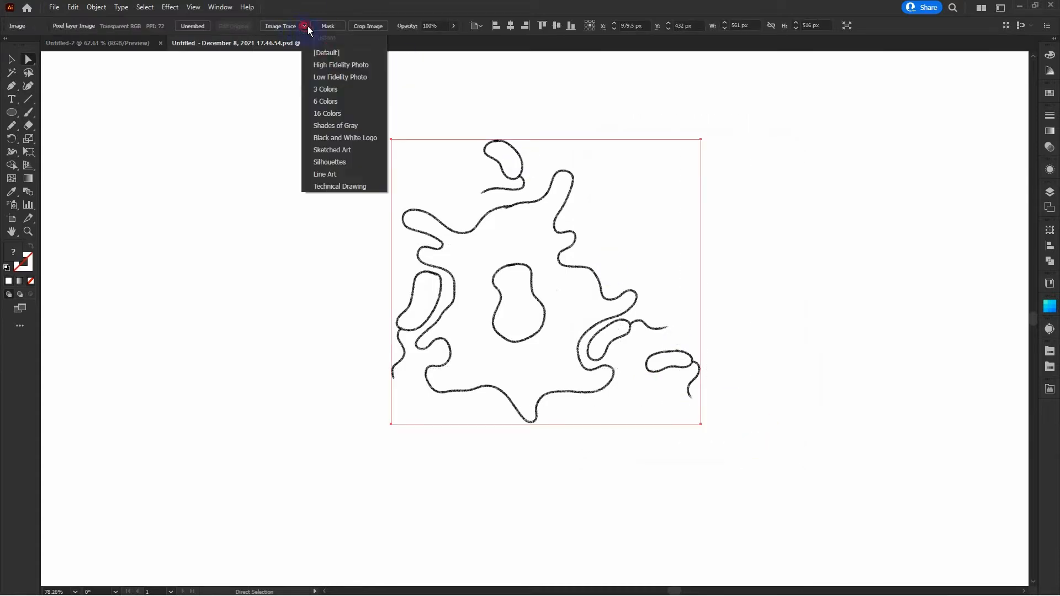
pyautogui.click(331, 162)
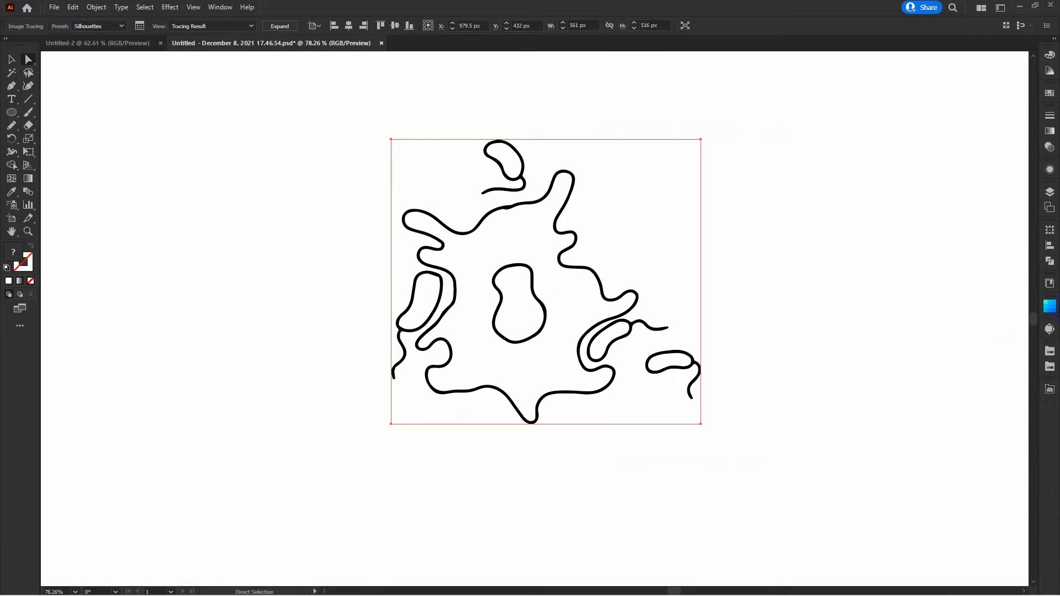
pyautogui.click(1050, 330)
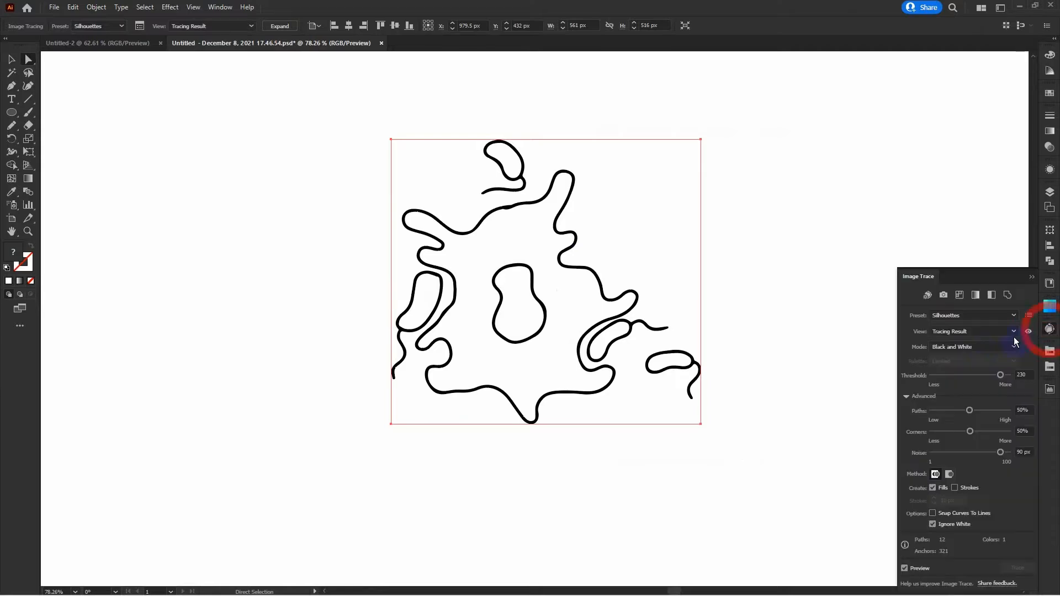
pyautogui.click(933, 524)
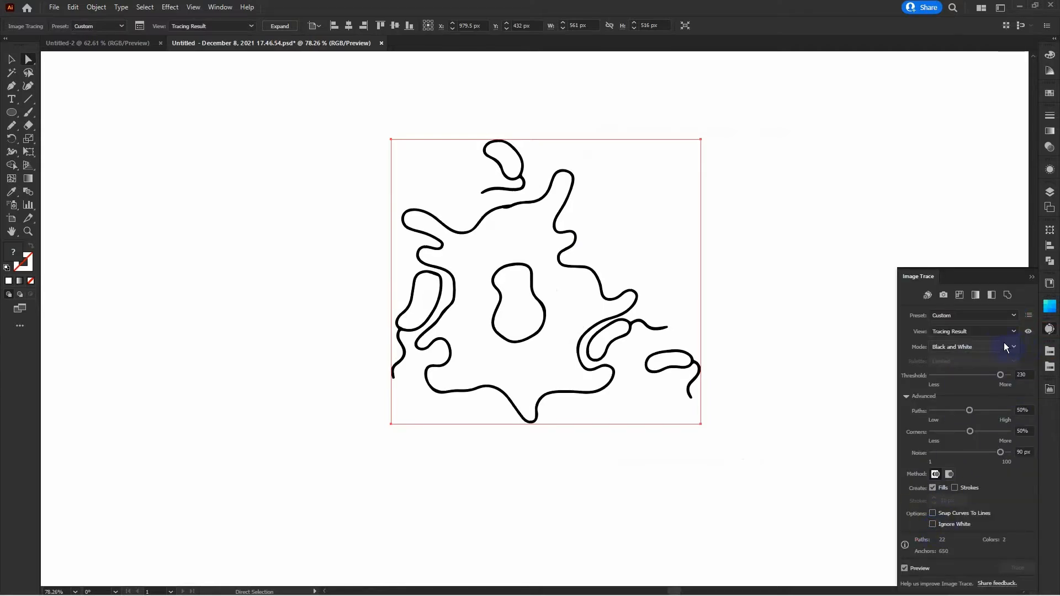
pyautogui.click(1032, 277)
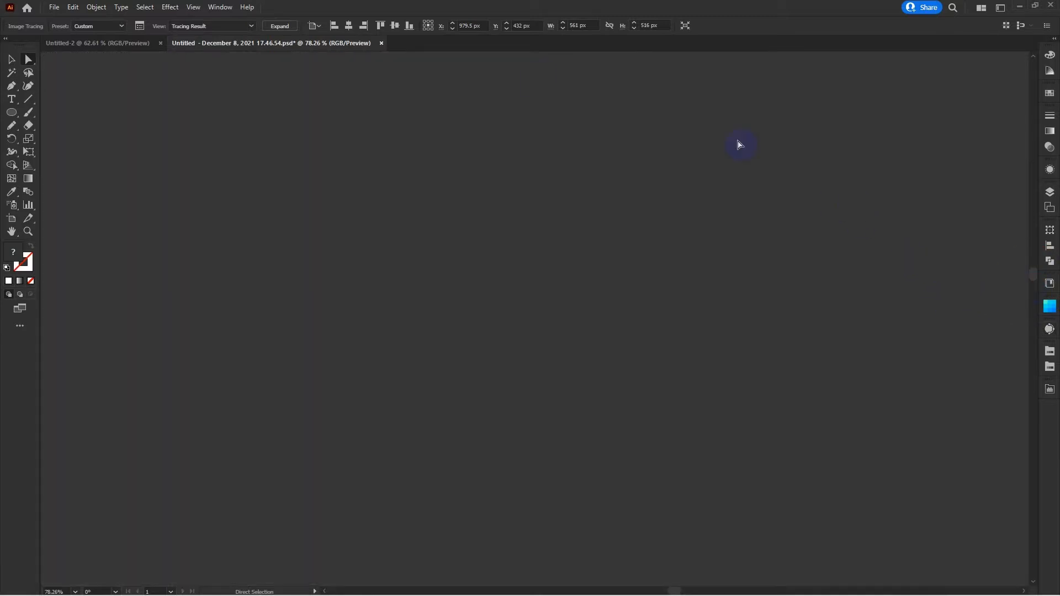
# Undo the Ignore White change and the image trace in the imported drawing's document
pyautogui.click(86, 43)
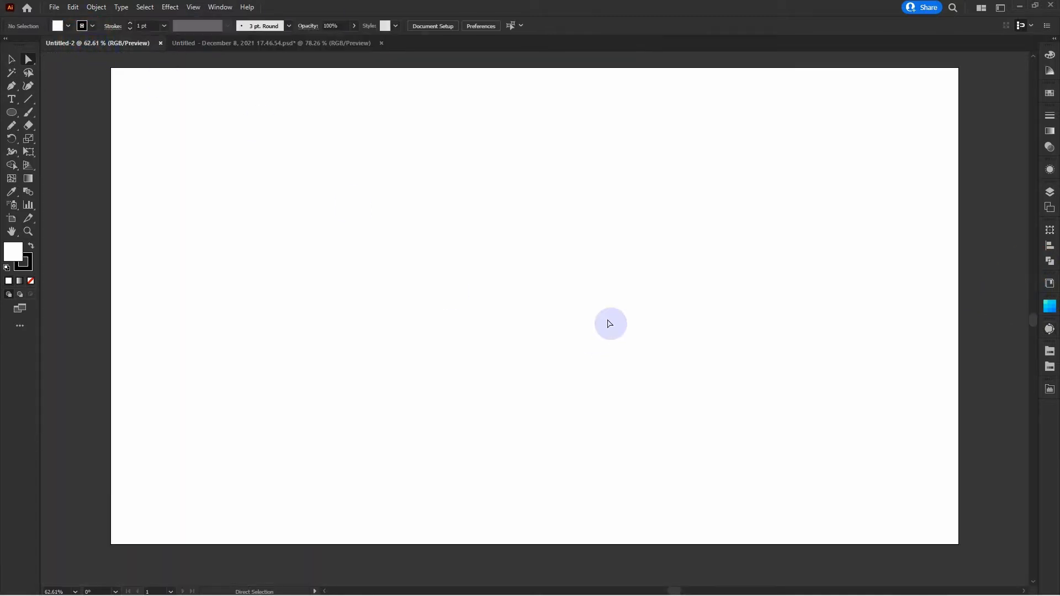
pyautogui.click(350, 44)
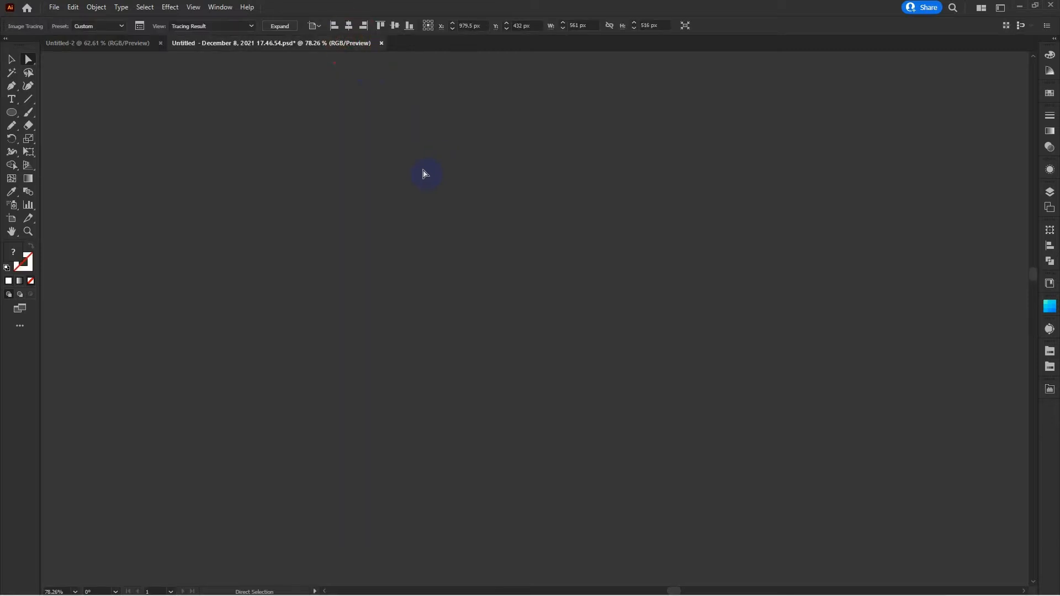
pyautogui.hscroll(1, 402, 193)
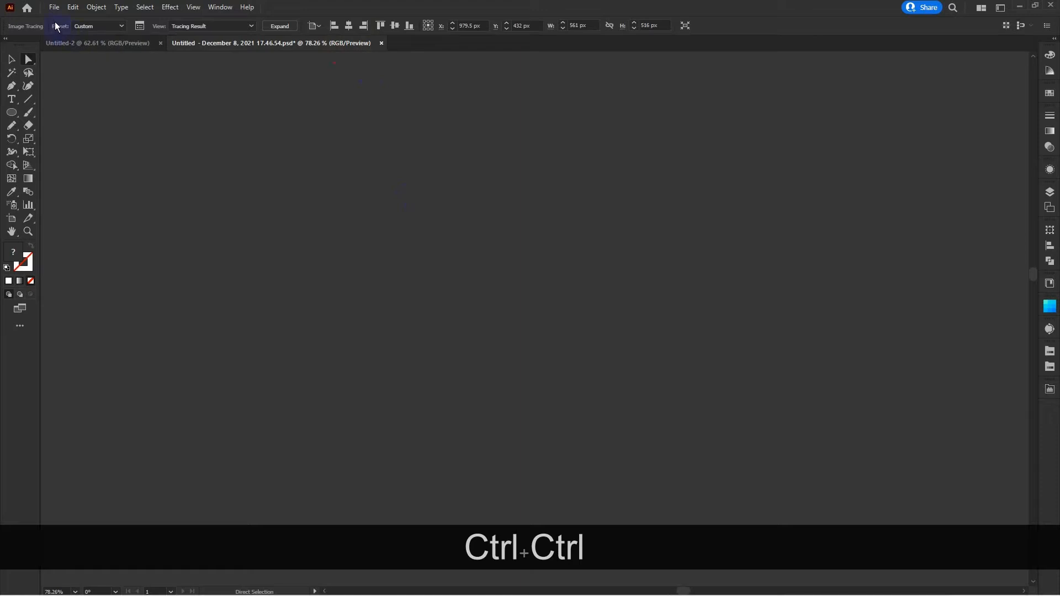
pyautogui.hotkey('ctrl', 'z')
pyautogui.hotkey('ctrl', 'z')
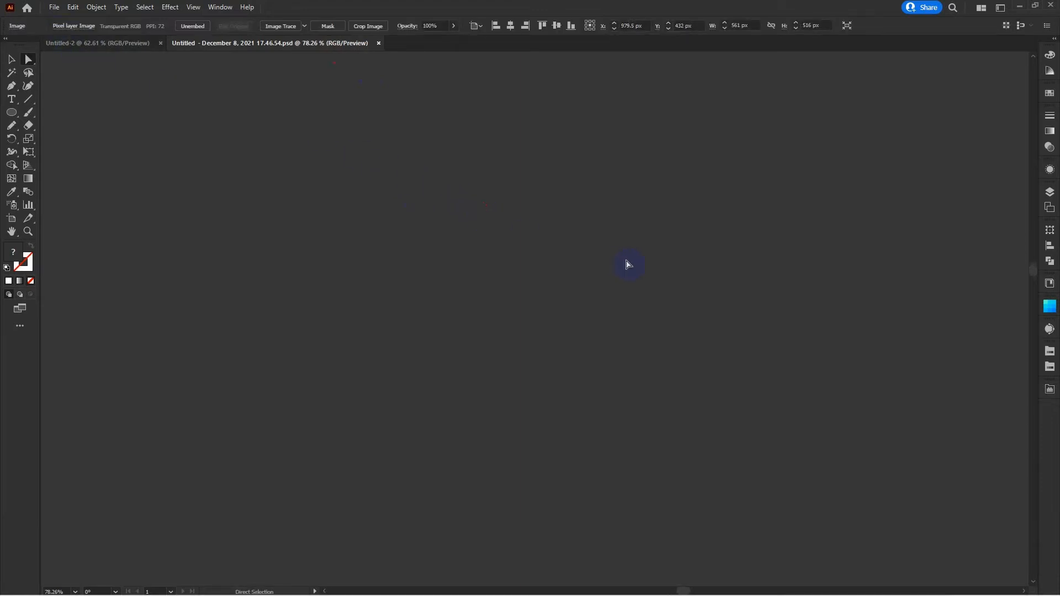
pyautogui.press('ctrl')
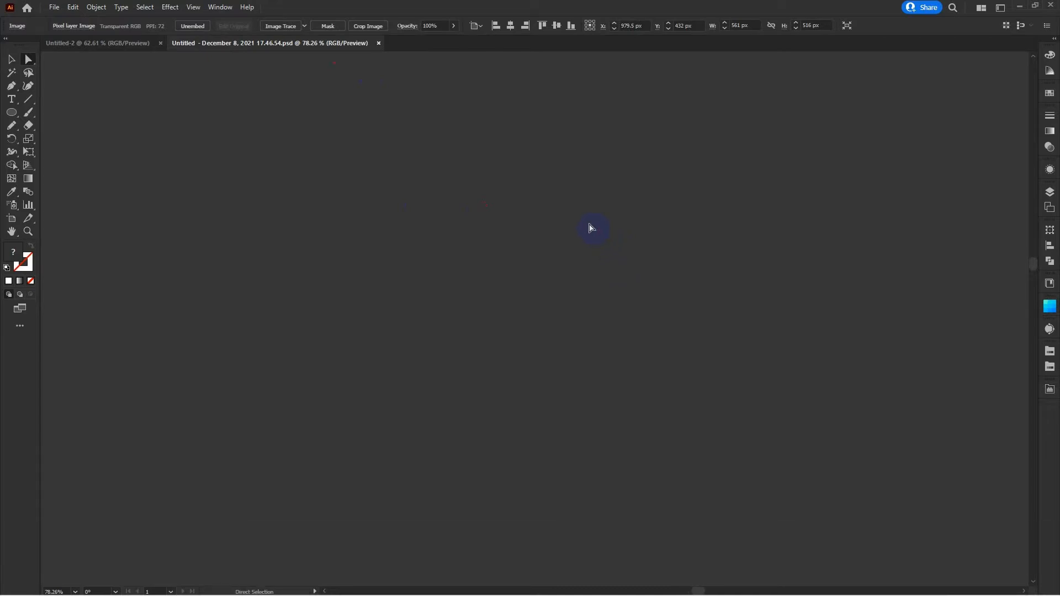
pyautogui.scroll(-10, 595, 221)
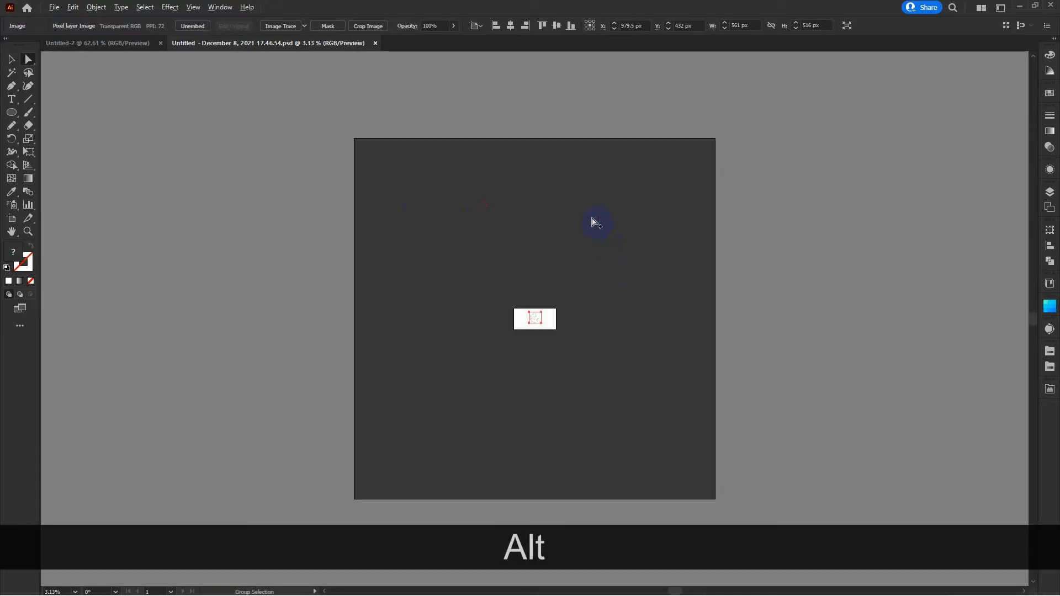
pyautogui.scroll(8, 547, 312)
pyautogui.scroll(2, 546, 349)
pyautogui.press('space')
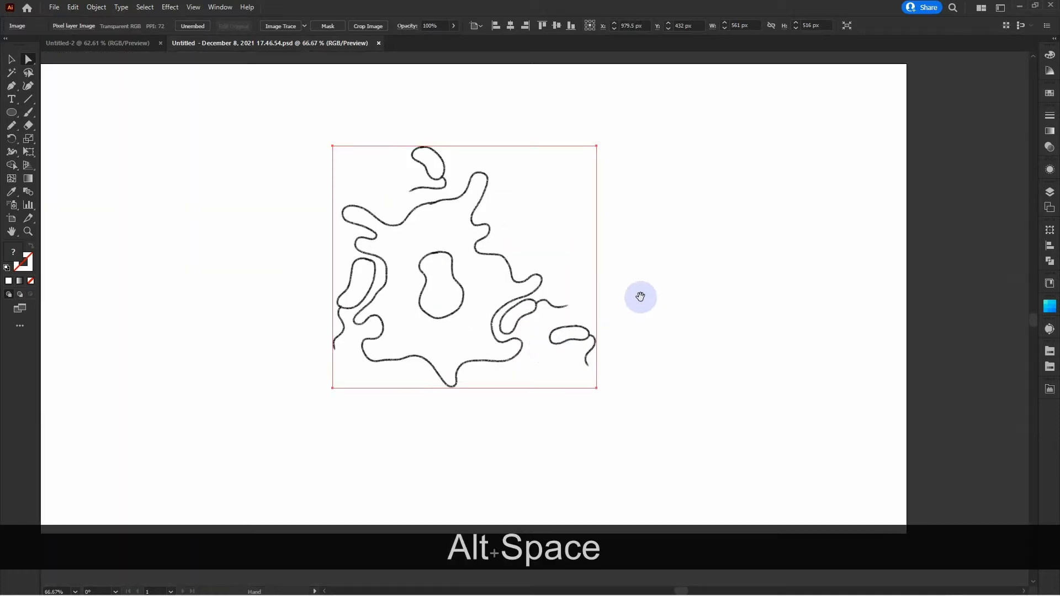
pyautogui.moveTo(639, 296); pyautogui.dragTo(753, 282)
pyautogui.scroll(1, 613, 280)
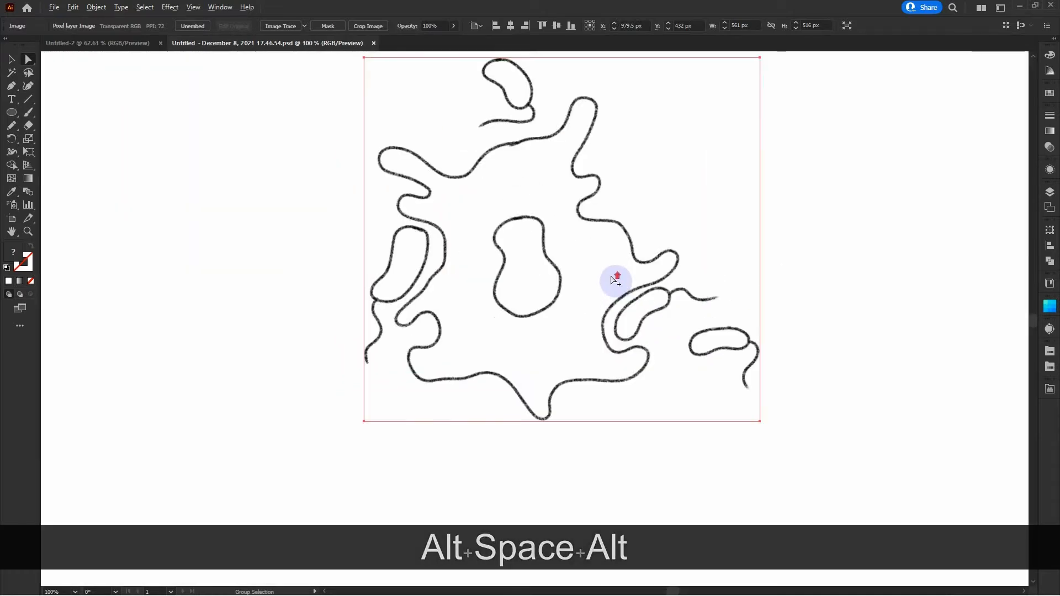
# Redo the Silhouettes image trace and the Ignore White change on the cell drawing
pyautogui.hotkey('ctrl', 'shift', 'z')
pyautogui.hotkey('ctrl', 'shift', 'z')
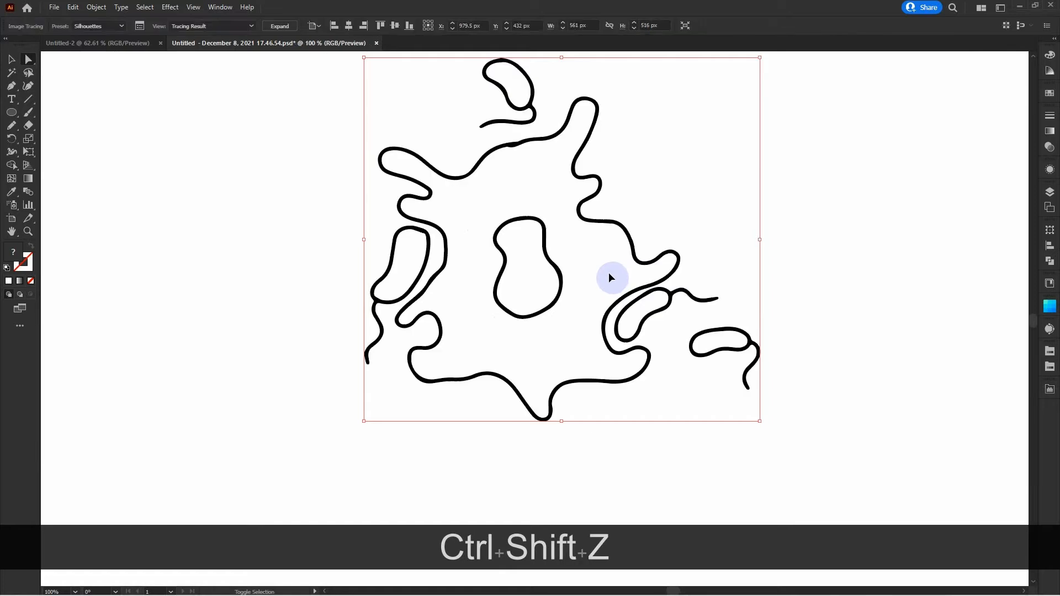
pyautogui.press('space')
pyautogui.moveTo(674, 239); pyautogui.dragTo(643, 284)
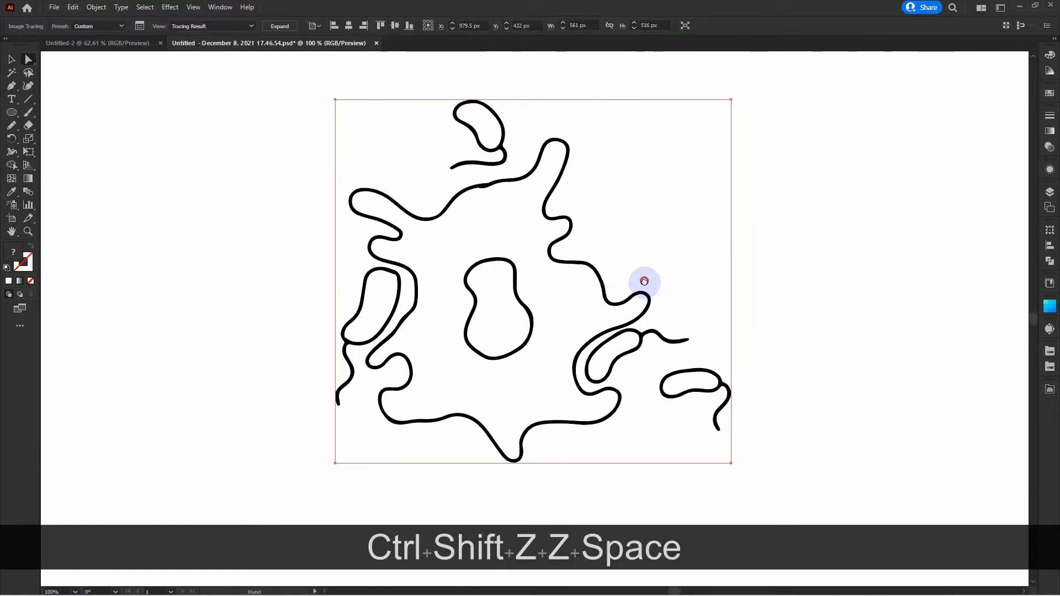
pyautogui.hotkey('ctrl', 'shift', 'z')
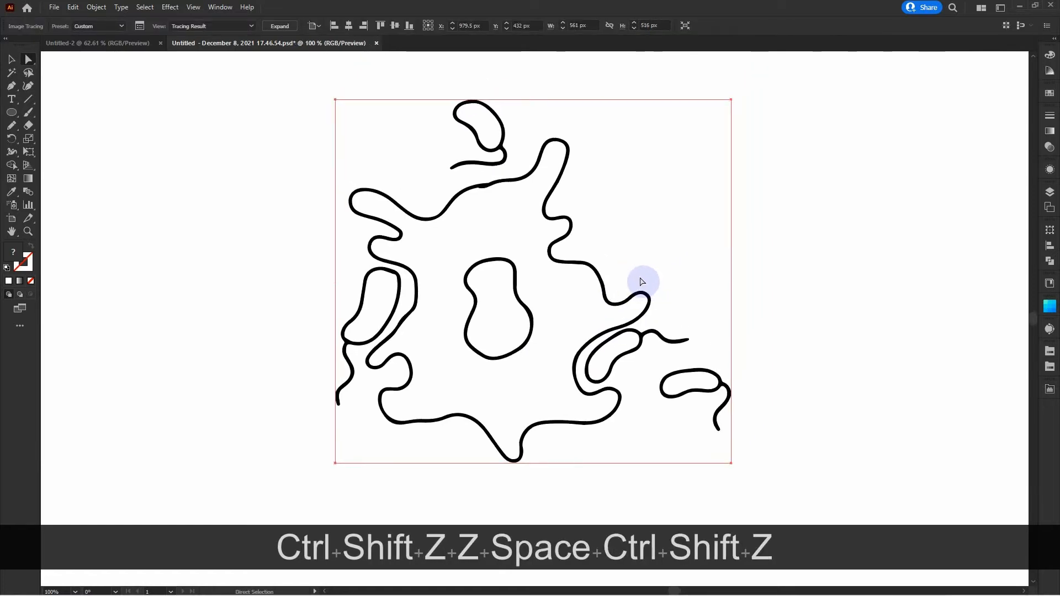
# Close the traced drawing's document without saving its changes
pyautogui.click(795, 303)
pyautogui.click(603, 291)
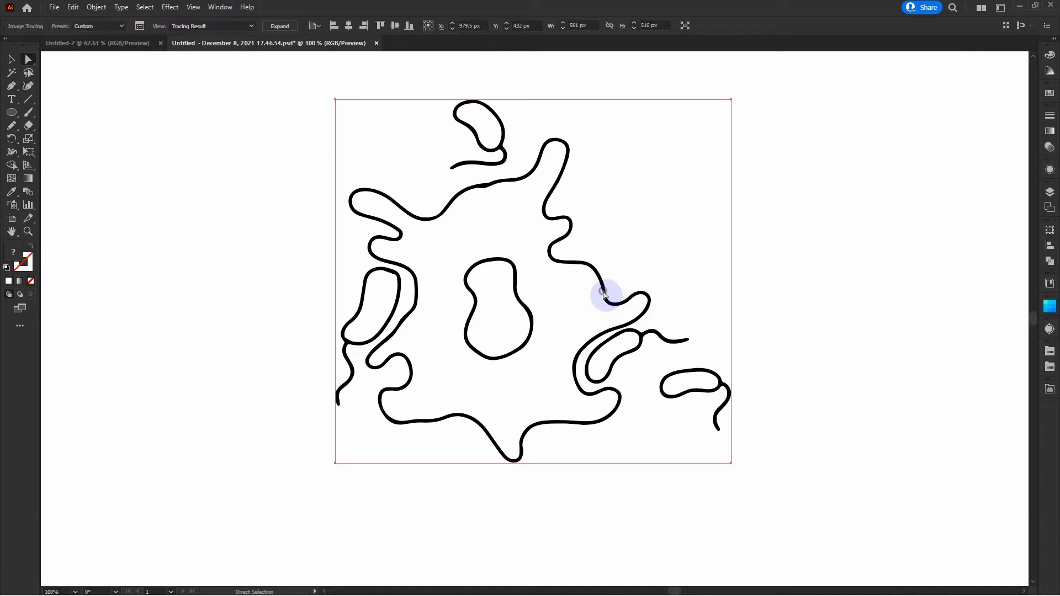
pyautogui.press('alt')
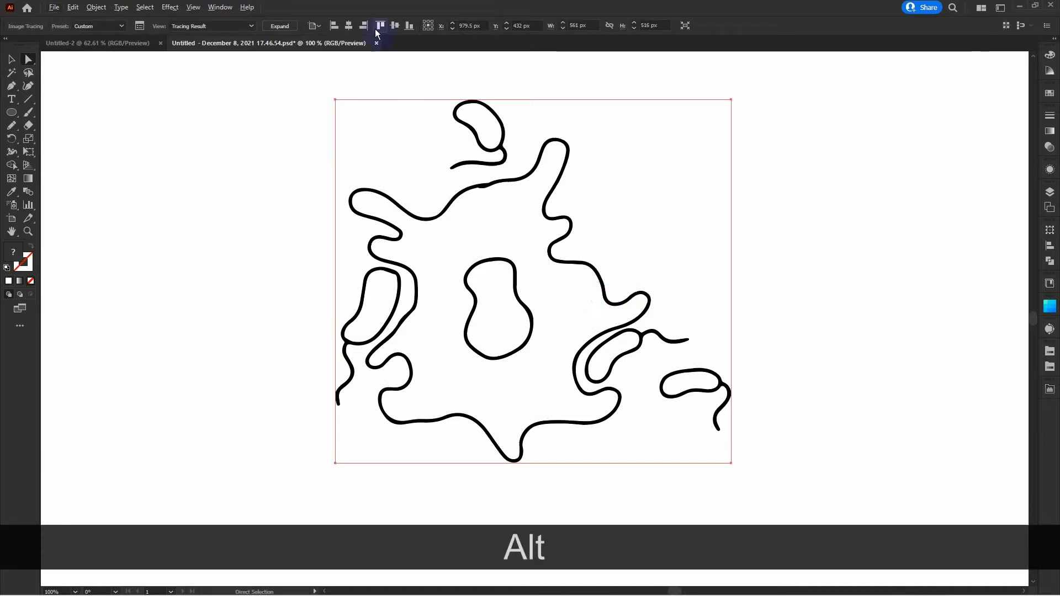
pyautogui.click(376, 42)
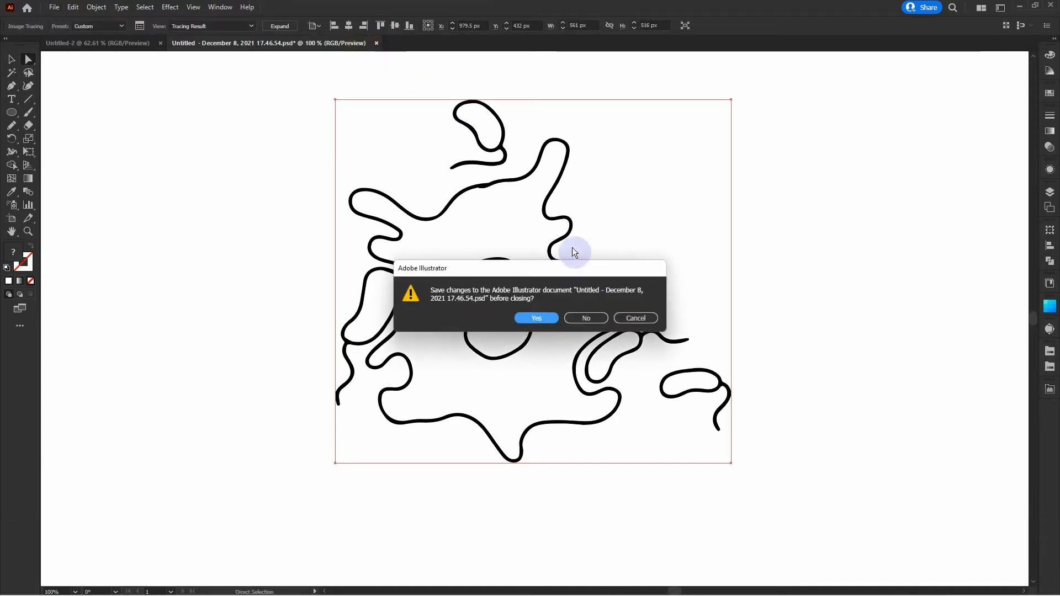
pyautogui.click(587, 316)
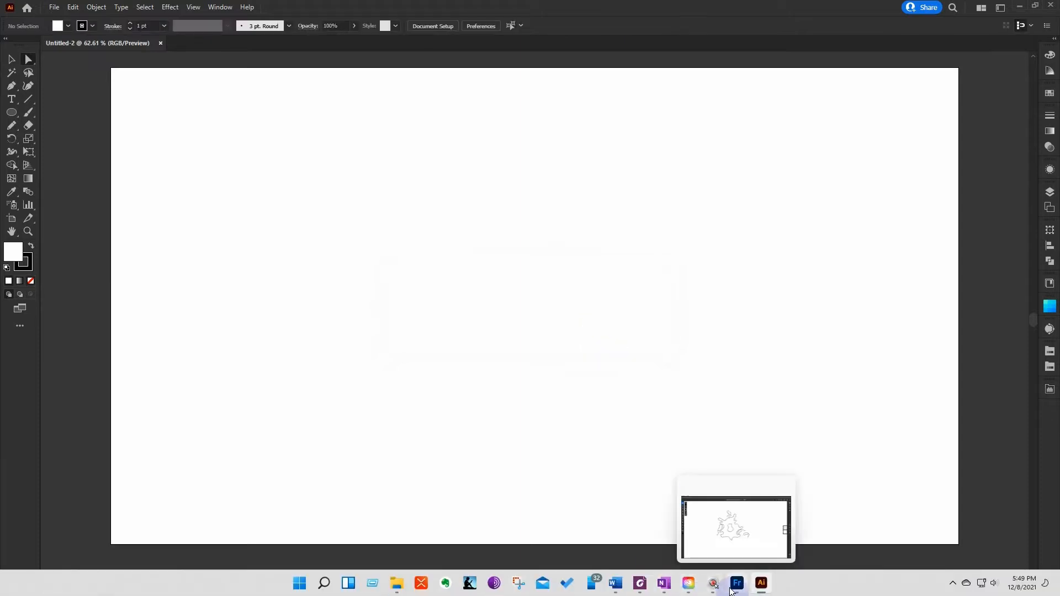
# Switch back to Fresco and send the cell drawing to Illustrator again, converting layers to objects
pyautogui.click(738, 584)
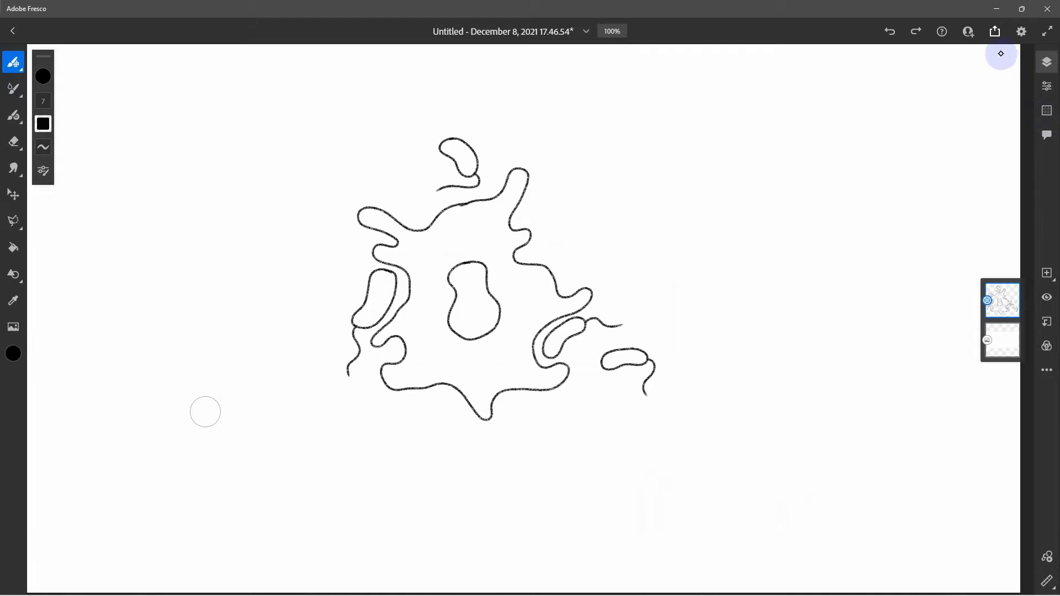
pyautogui.click(995, 33)
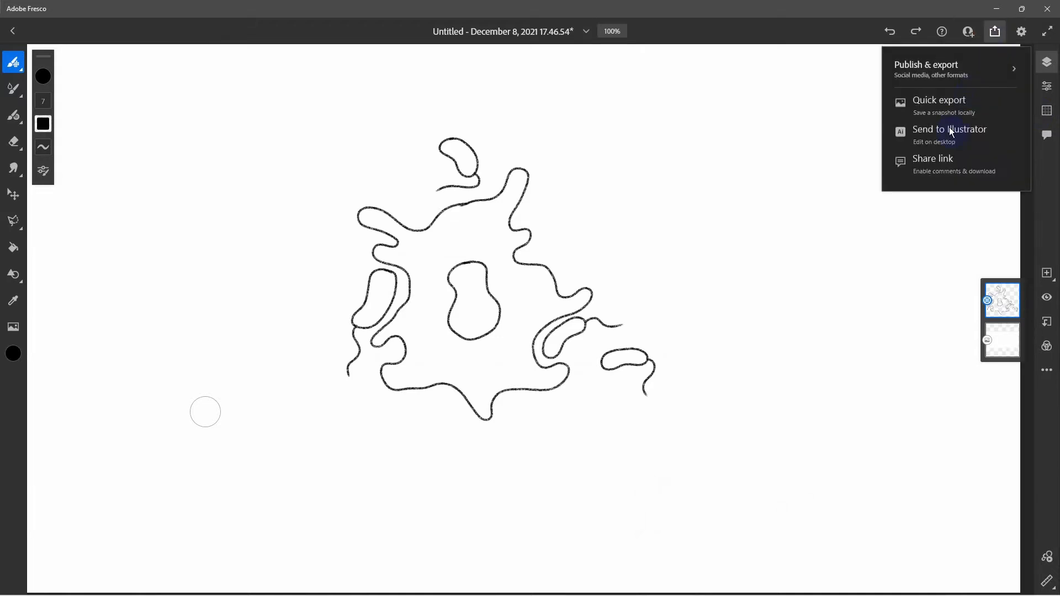
pyautogui.click(948, 131)
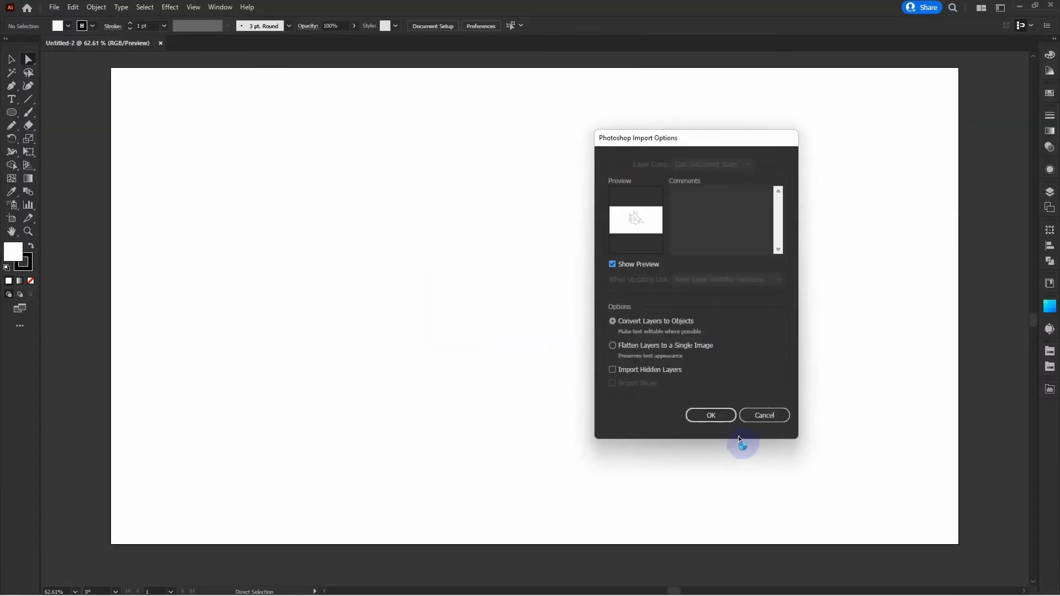
pyautogui.click(715, 415)
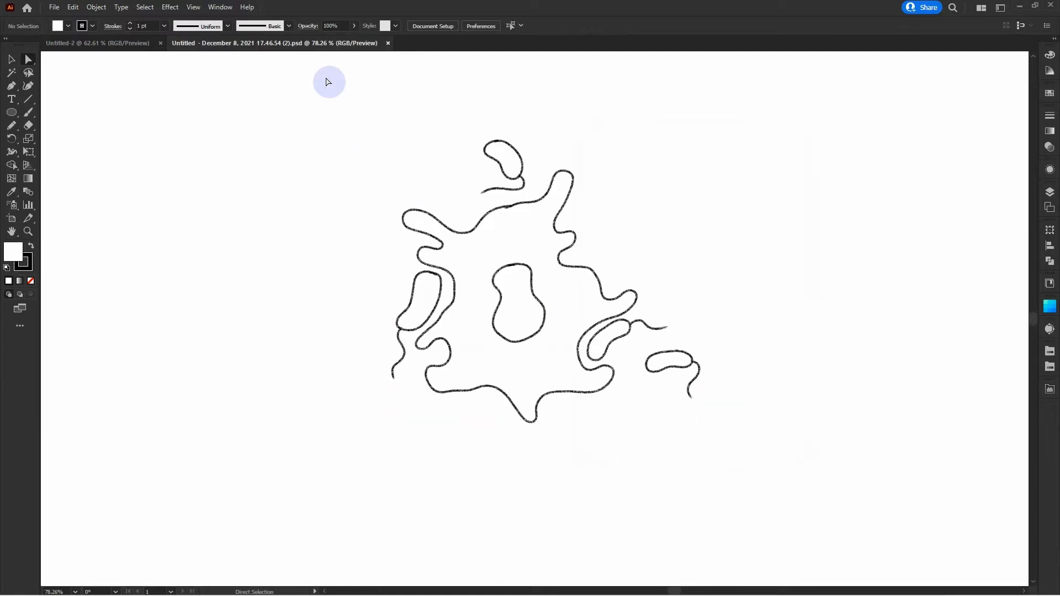
# Select the imported cell drawing and trace it with the Silhouettes preset
pyautogui.moveTo(355, 141); pyautogui.dragTo(591, 378)
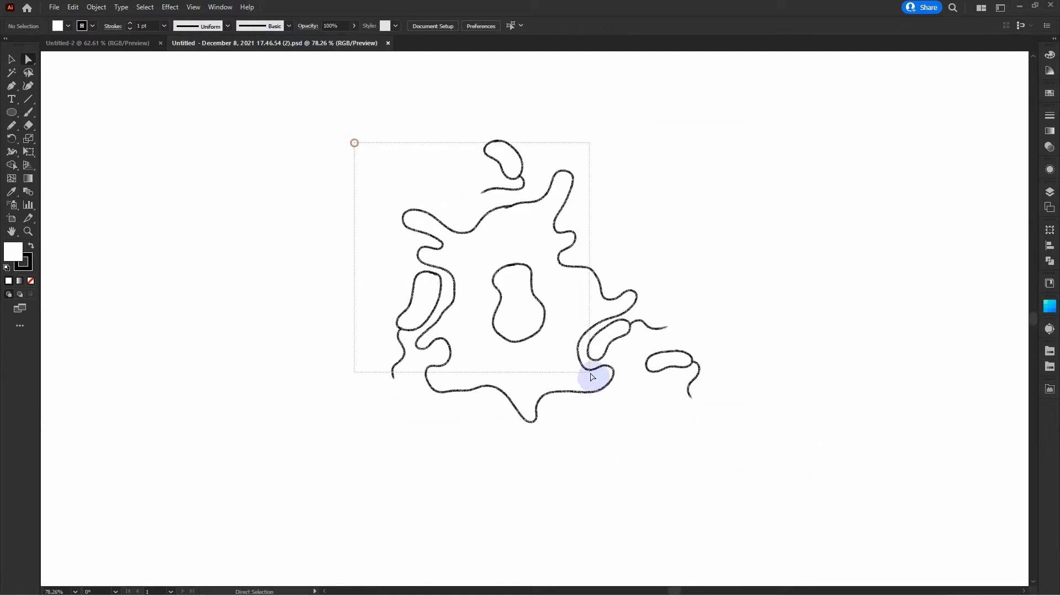
pyautogui.click(305, 27)
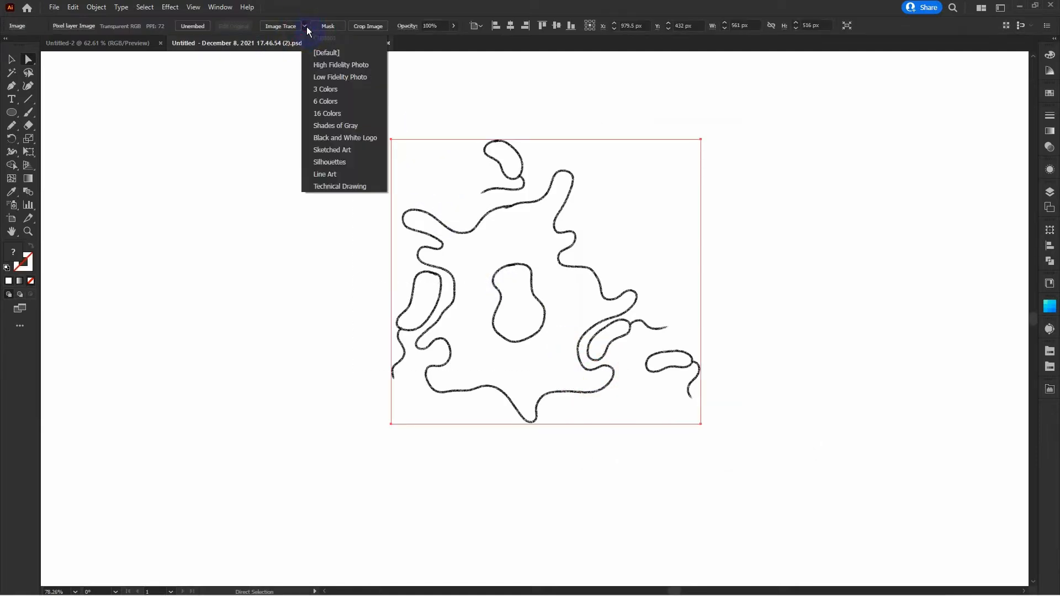
pyautogui.click(330, 161)
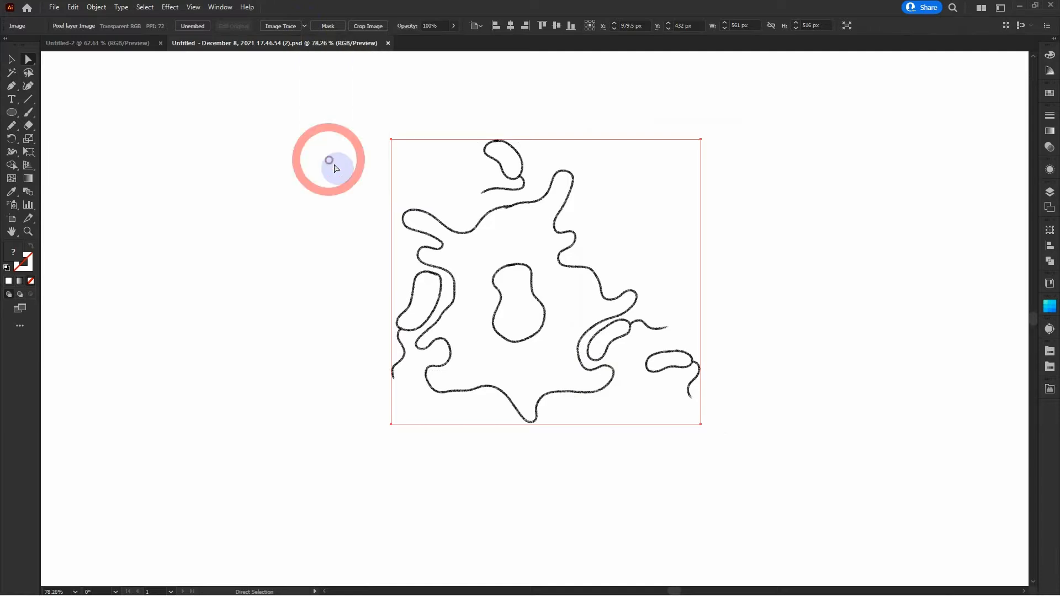
# Turn off Ignore White in the drawing's Image Trace settings and set the threshold to 228
pyautogui.click(1049, 333)
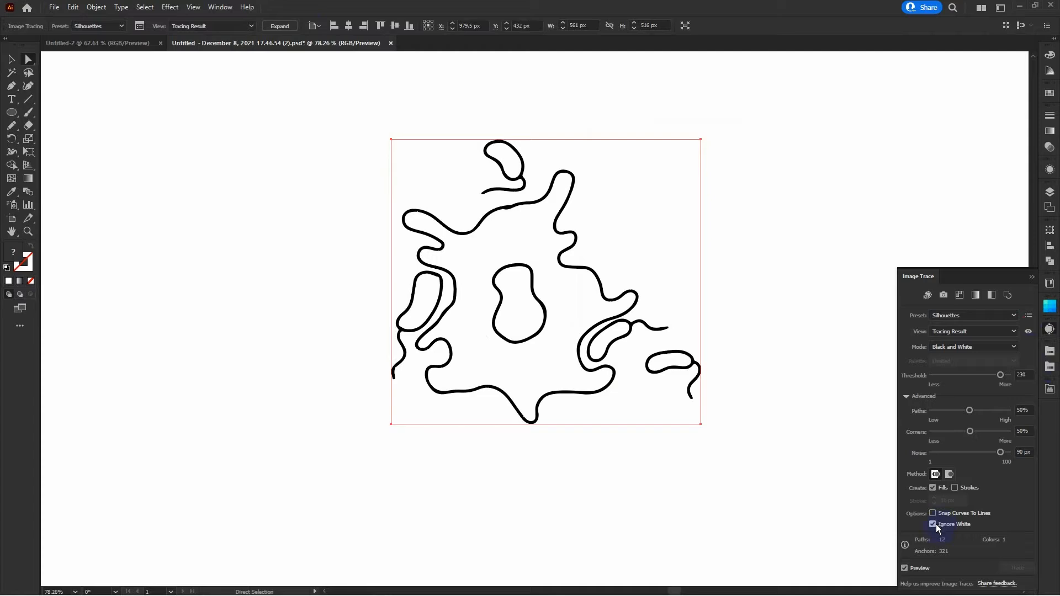
pyautogui.click(1031, 277)
pyautogui.click(220, 7)
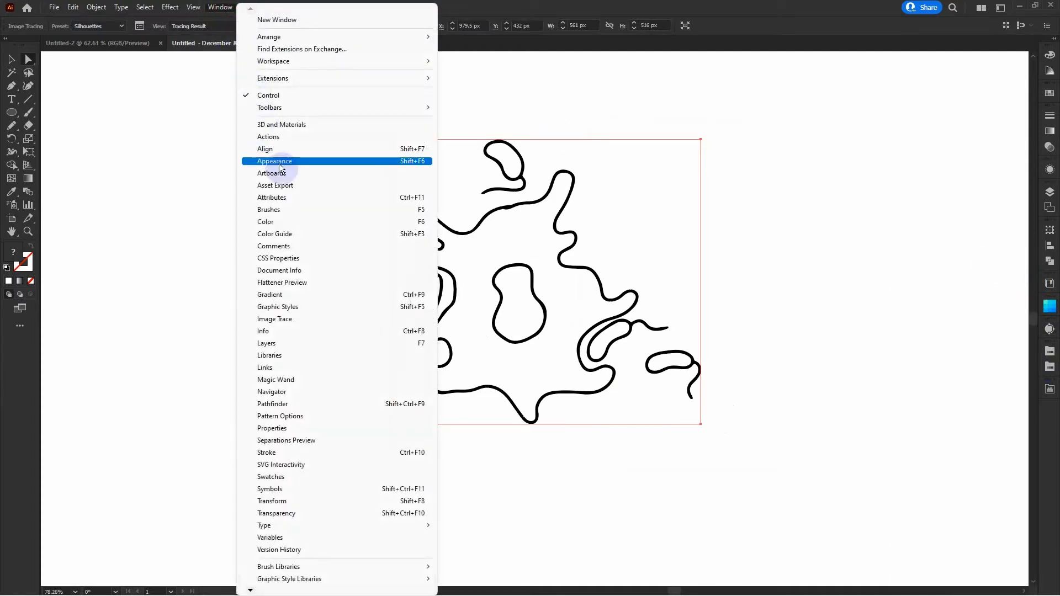
pyautogui.click(286, 321)
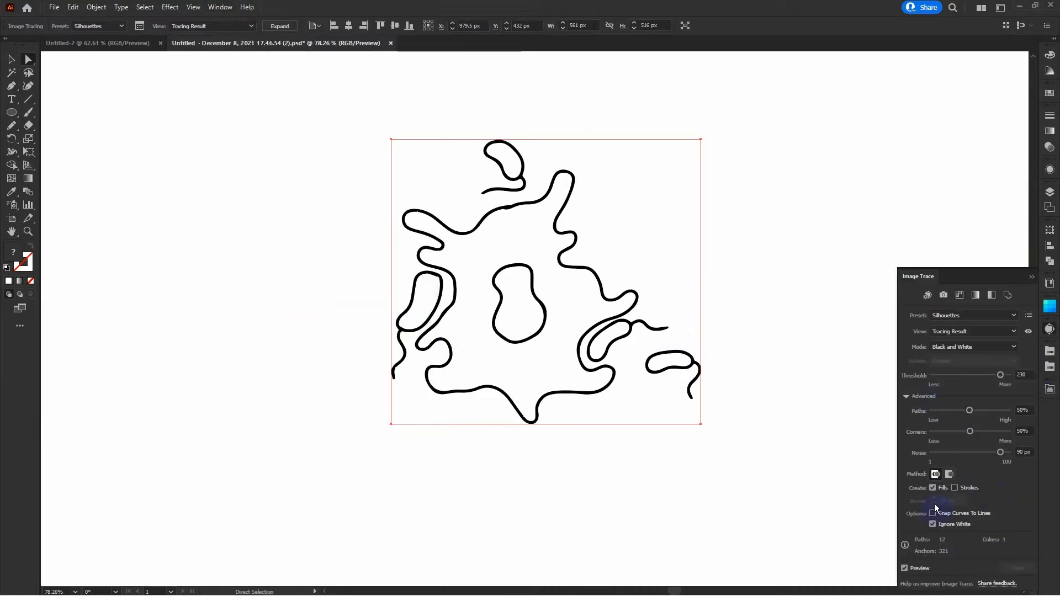
pyautogui.click(933, 524)
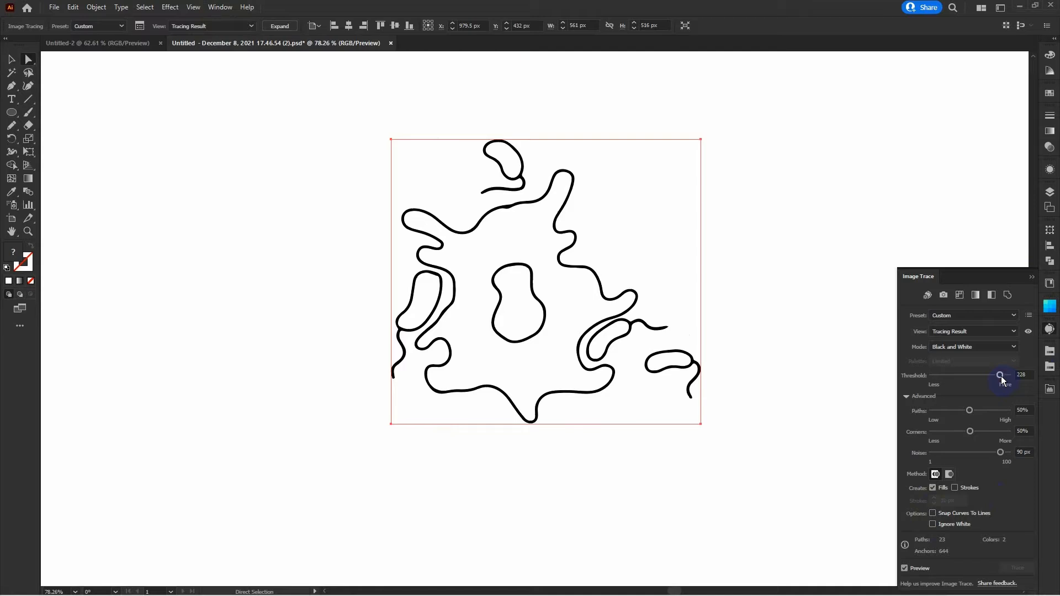
pyautogui.click(1033, 277)
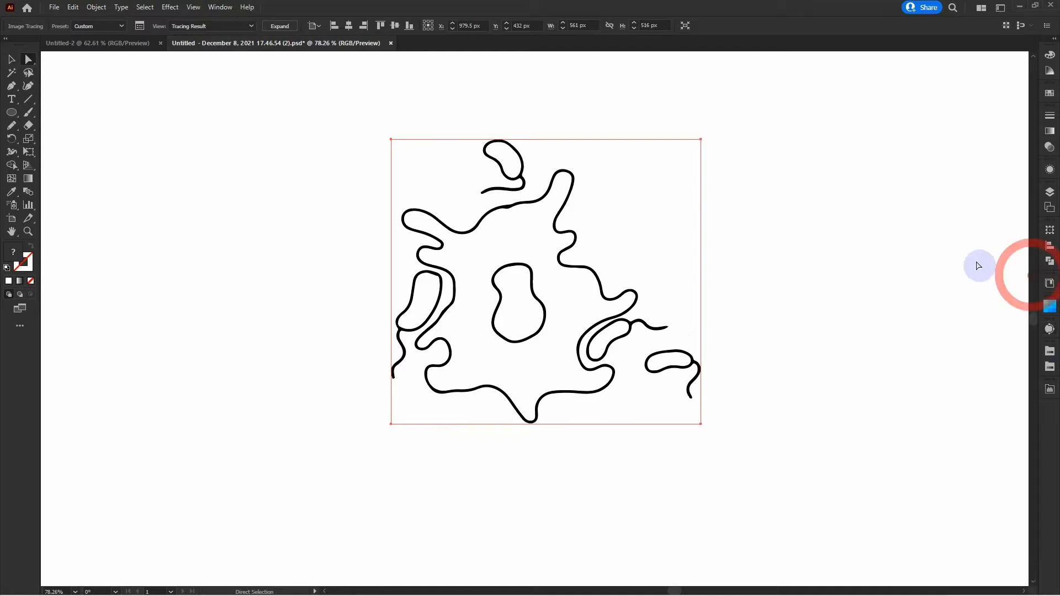
# Expand the traced drawing into editable paths and delete the white background shape around the cell and bacteria
pyautogui.click(280, 26)
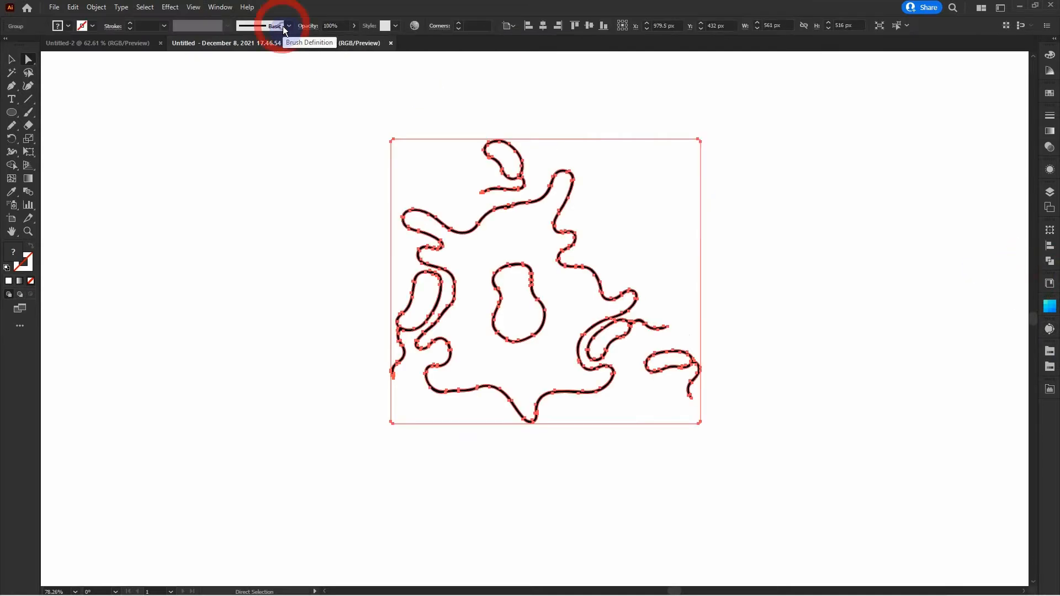
pyautogui.click(747, 241)
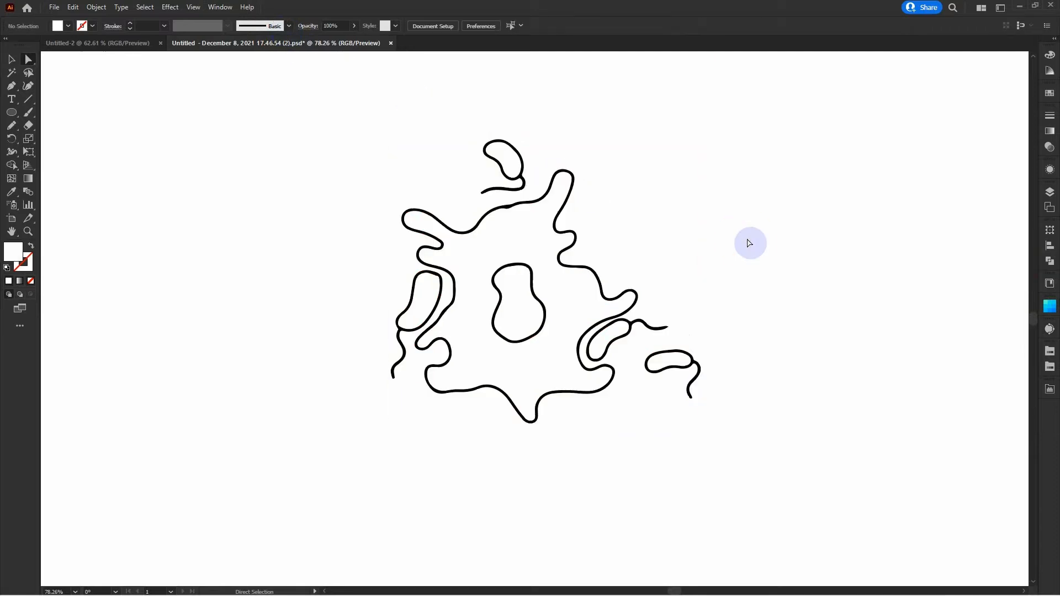
pyautogui.click(612, 239)
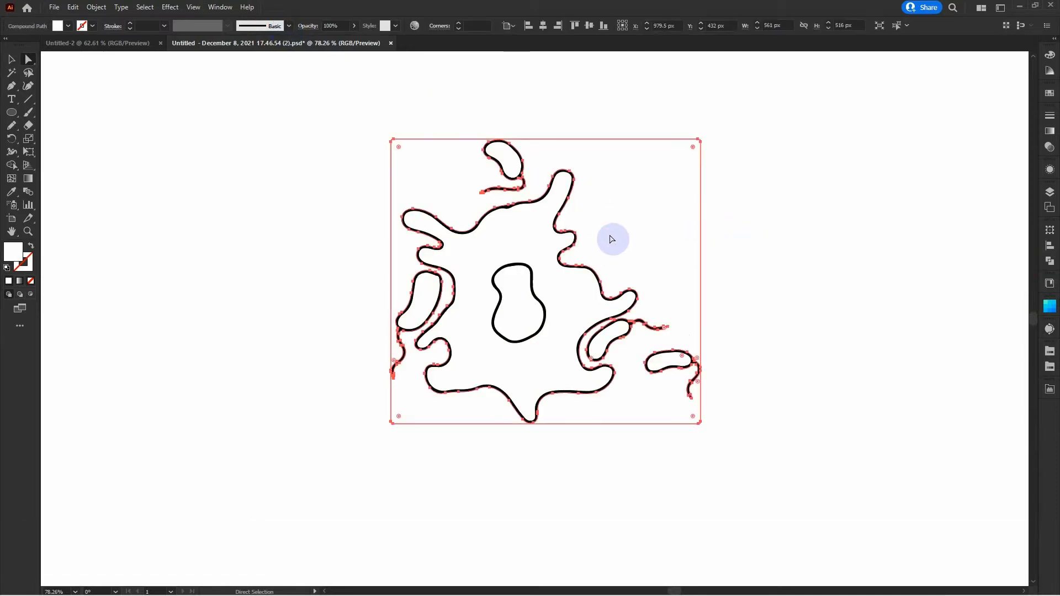
pyautogui.press('Delete')
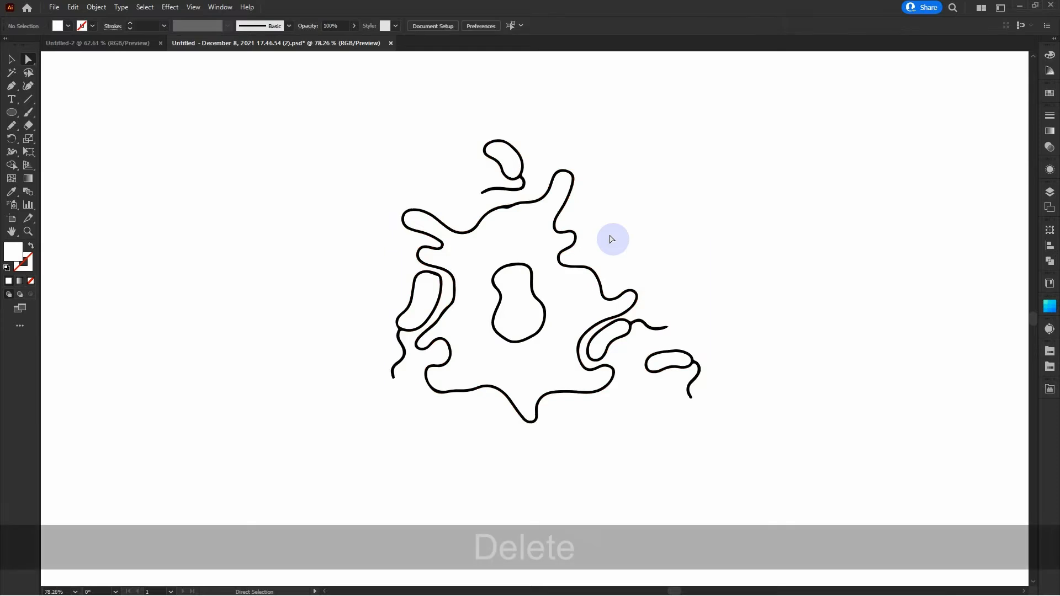
# Fill the cell body with a light pink swatch from the Flowers colour set
pyautogui.click(572, 298)
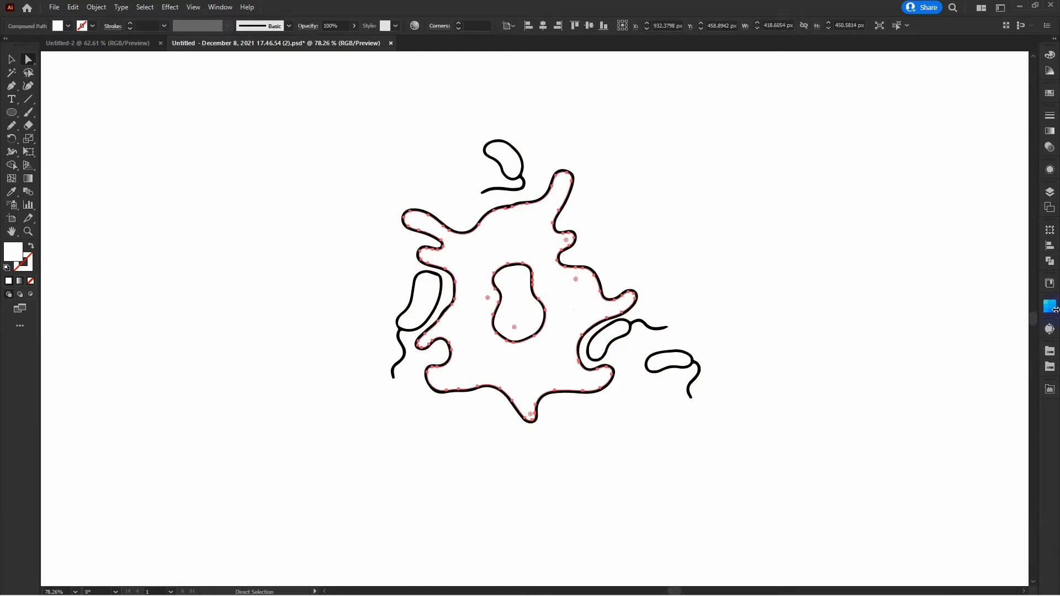
pyautogui.click(1048, 370)
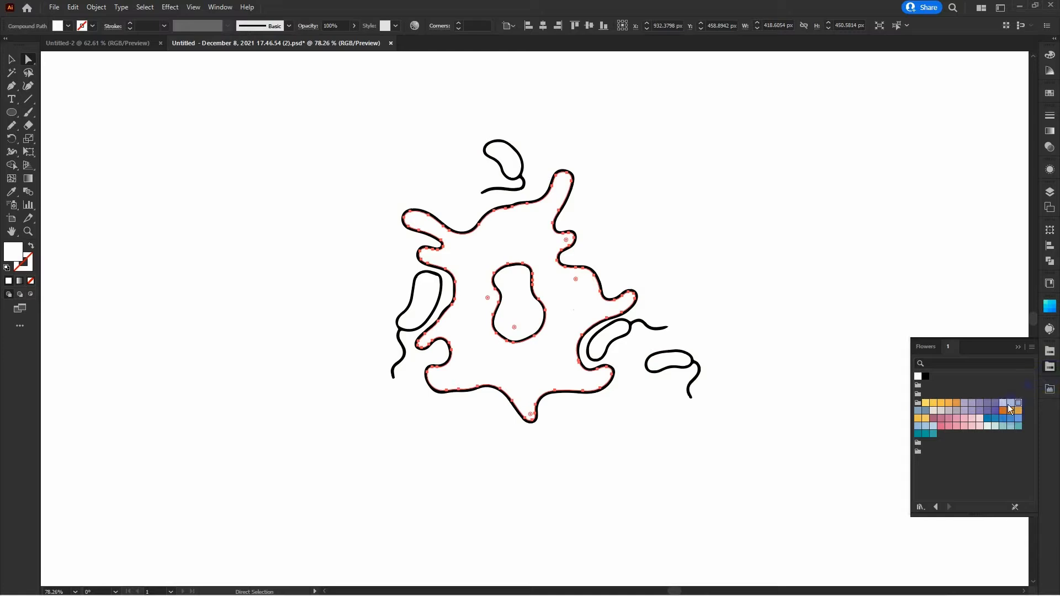
pyautogui.click(956, 428)
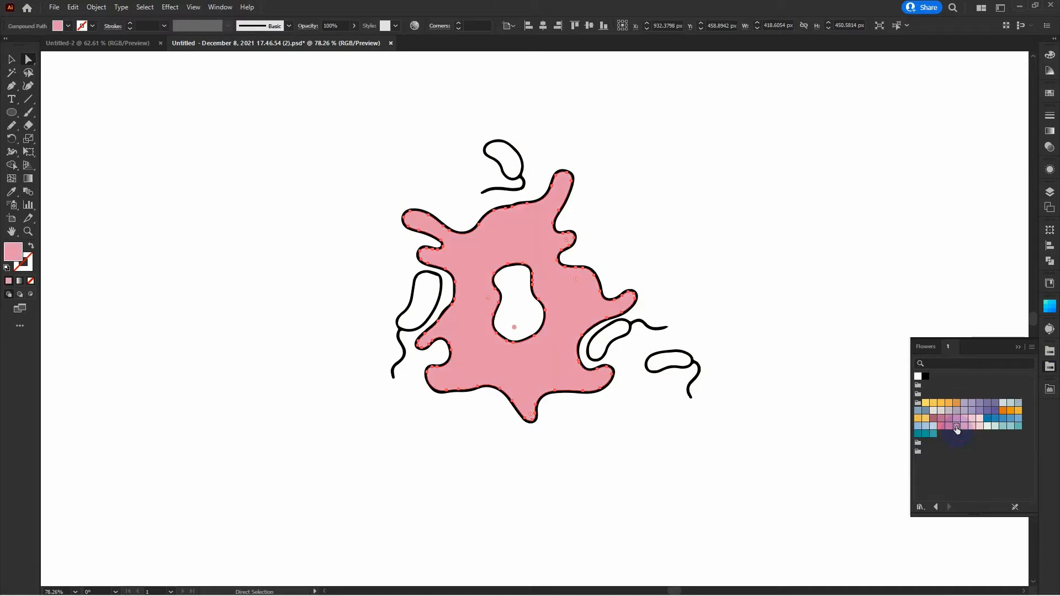
# Select the bodies of all four bacteria together and fill them with a yellow-orange swatch
pyautogui.click(680, 365)
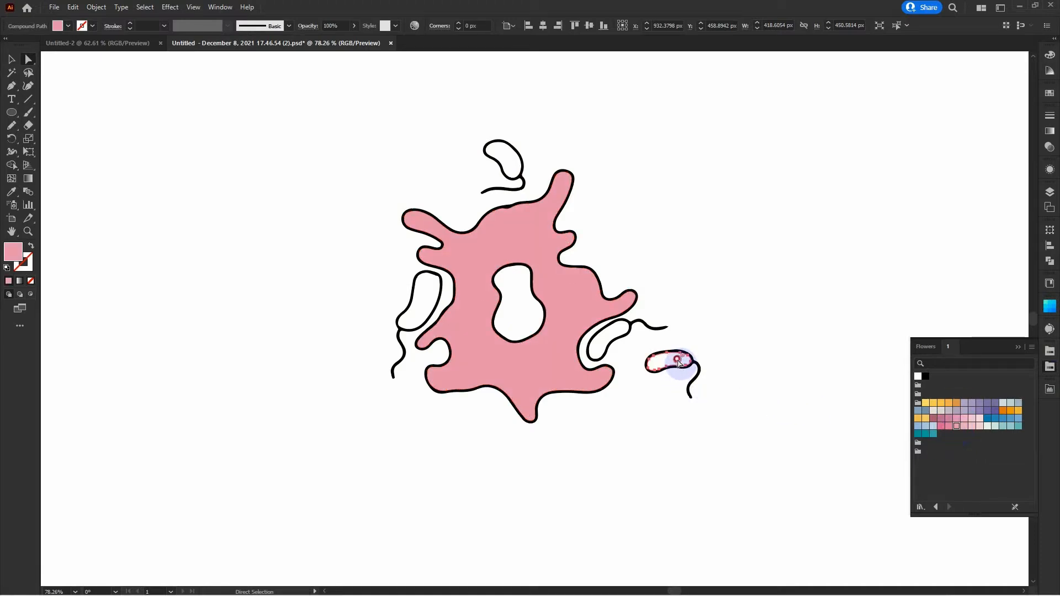
pyautogui.keyDown('shift'); pyautogui.click(604, 346); pyautogui.keyUp('shift')
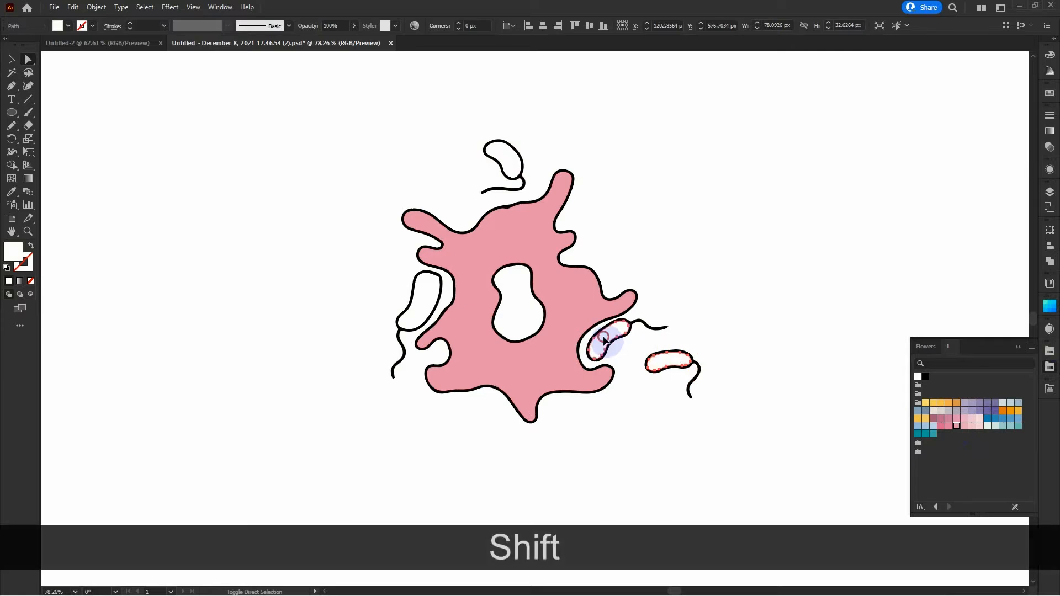
pyautogui.keyDown('shift'); pyautogui.click(419, 297); pyautogui.keyUp('shift')
pyautogui.keyDown('shift'); pyautogui.click(506, 157); pyautogui.keyUp('shift')
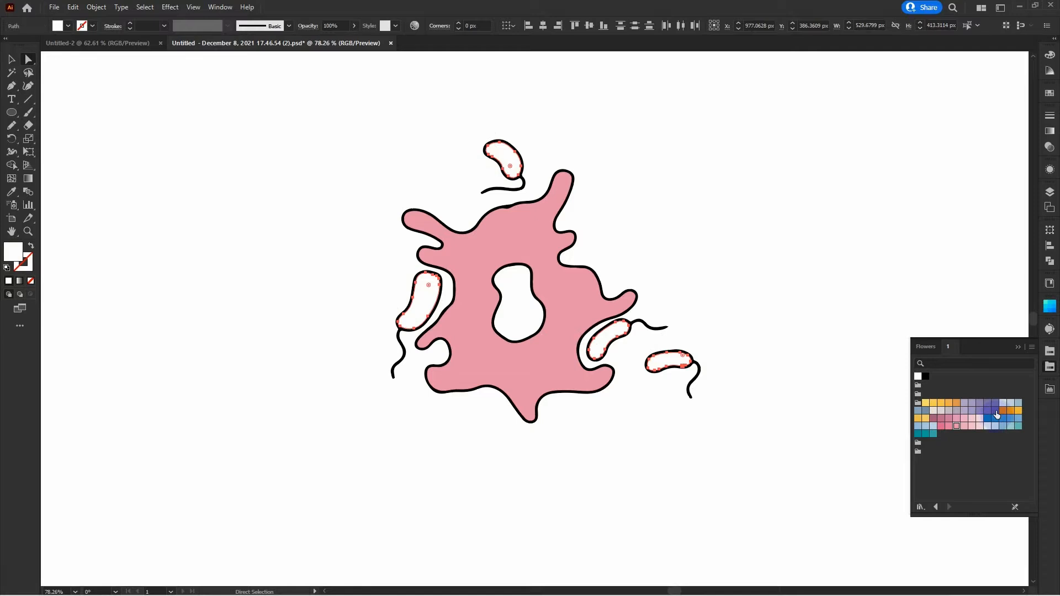
pyautogui.click(940, 408)
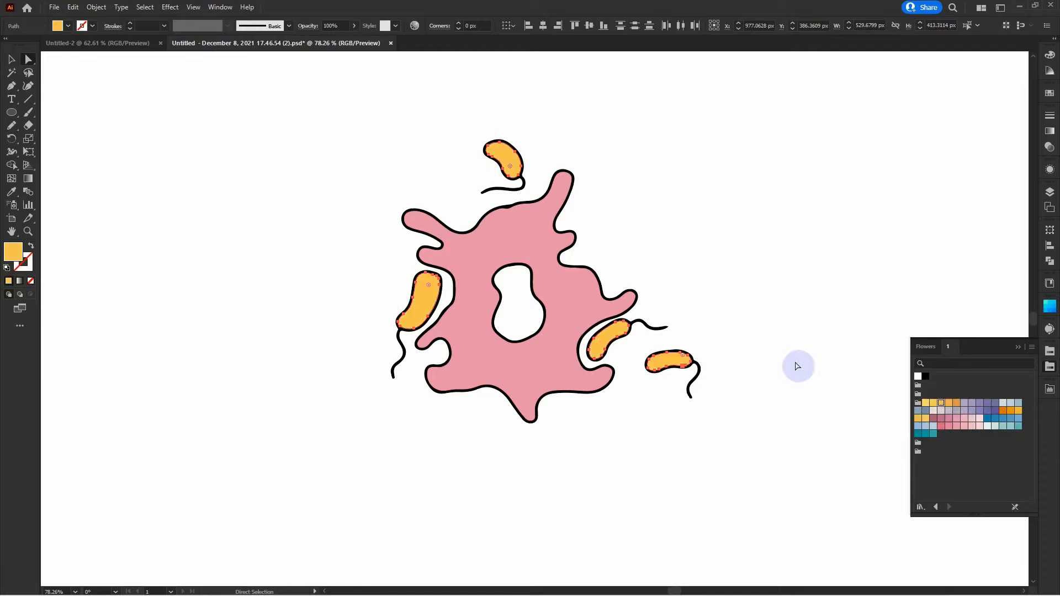
pyautogui.click(702, 249)
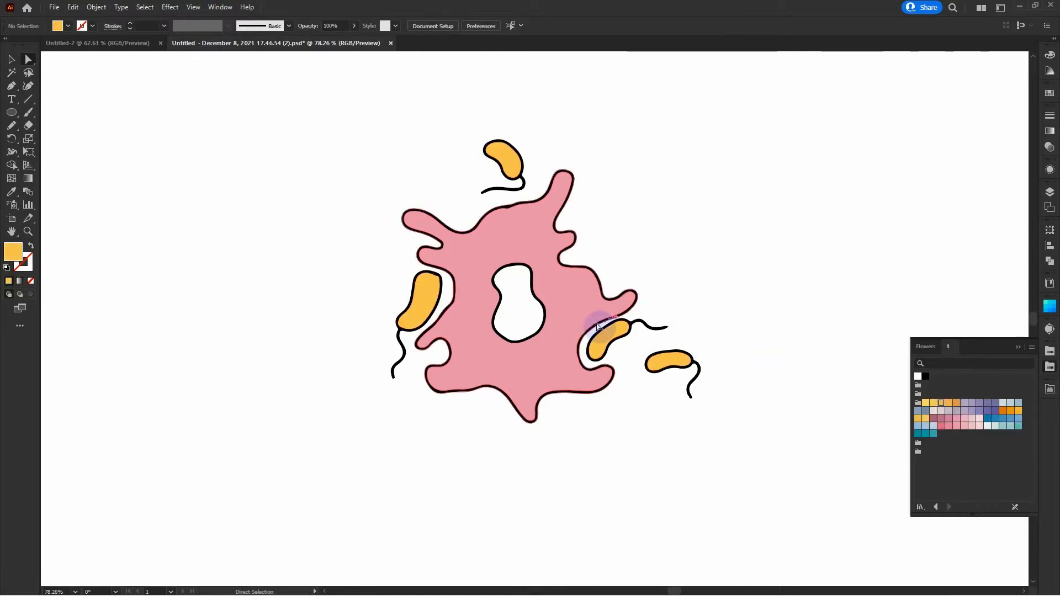
# Fill the nucleus in the middle of the cell with a muted purple swatch
pyautogui.click(533, 303)
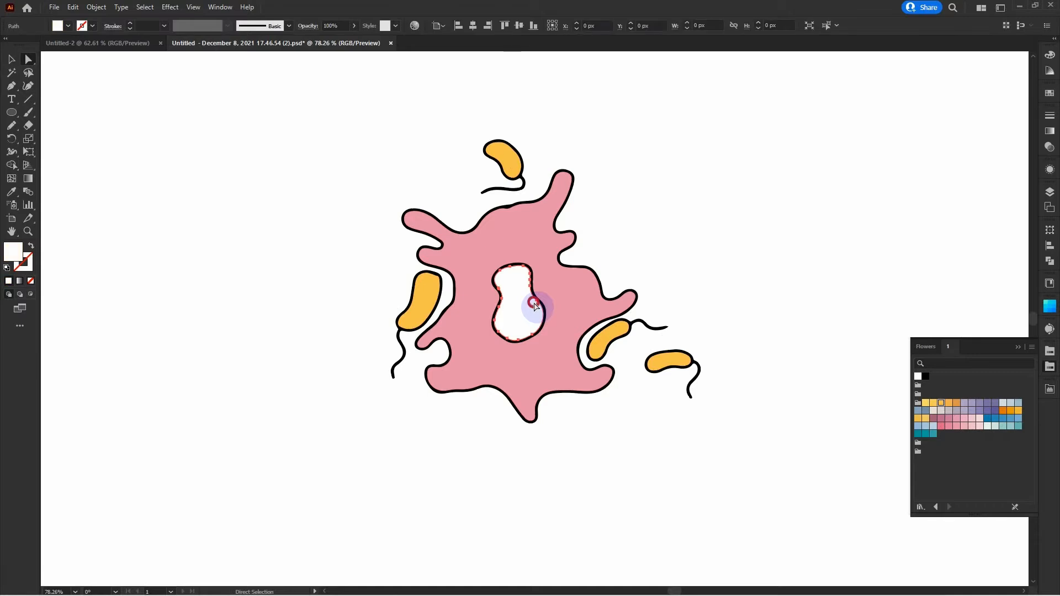
pyautogui.click(979, 407)
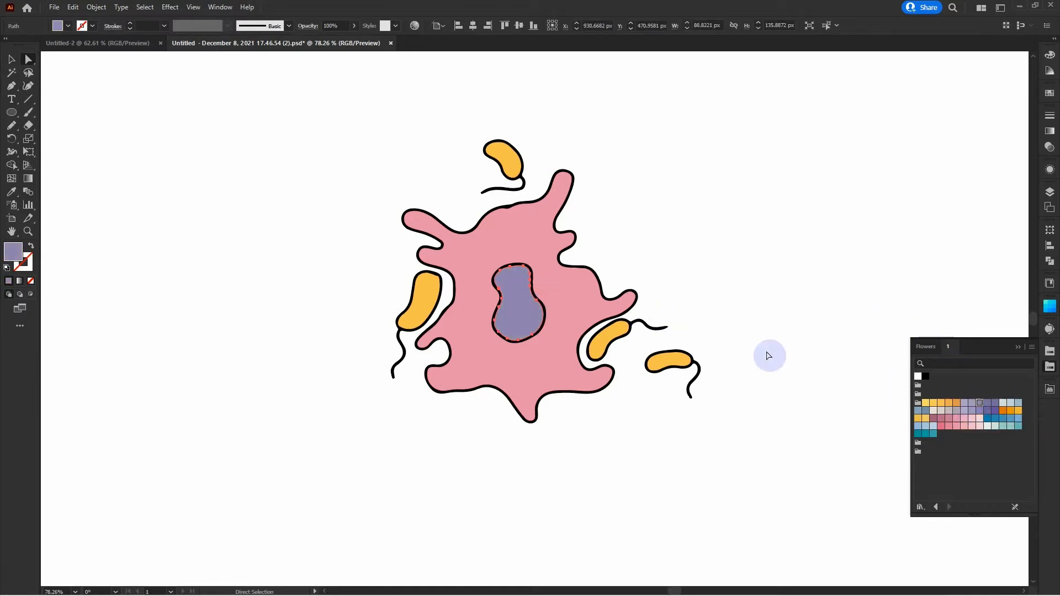
pyautogui.click(711, 276)
pyautogui.scroll(-2, 690, 260)
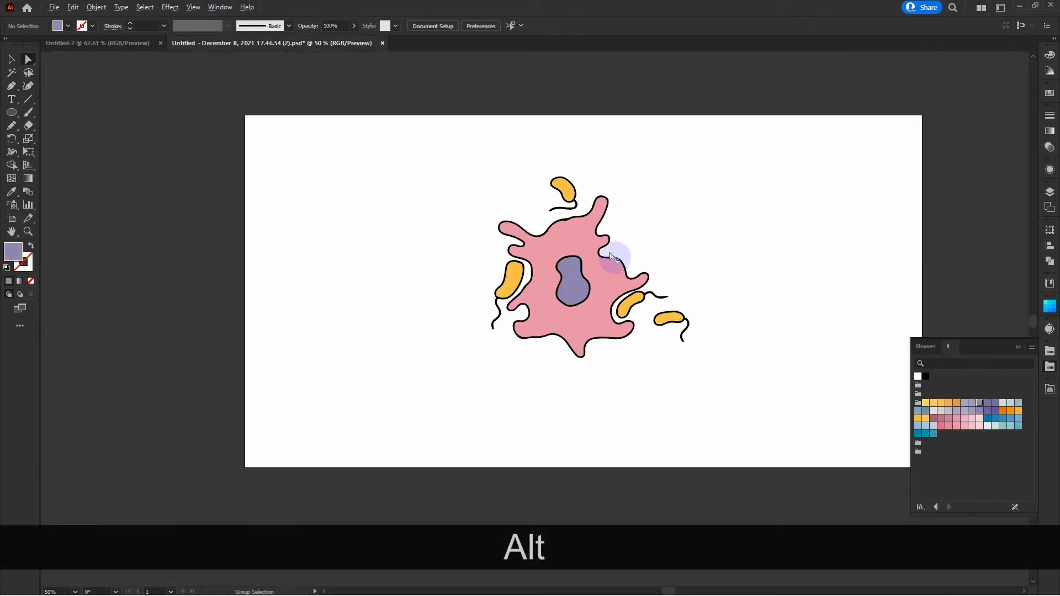
pyautogui.scroll(3, 602, 254)
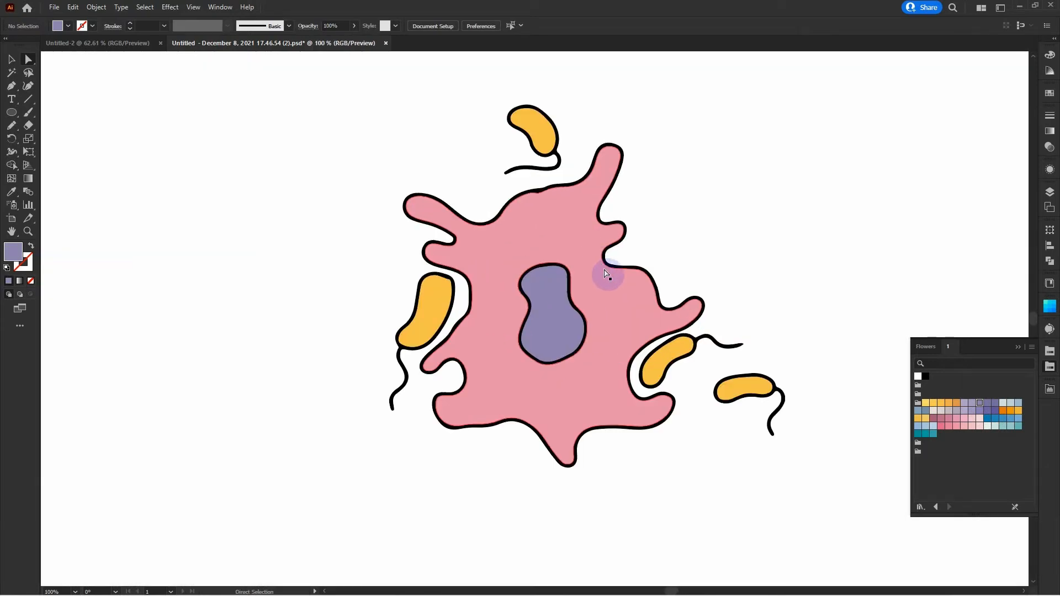
pyautogui.press('n')
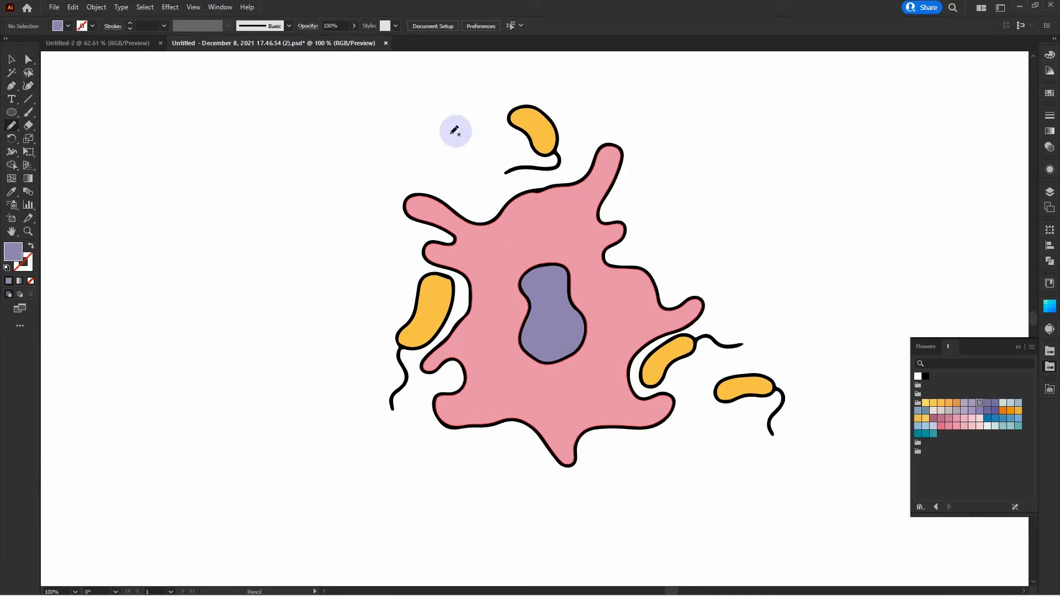
pyautogui.press('n')
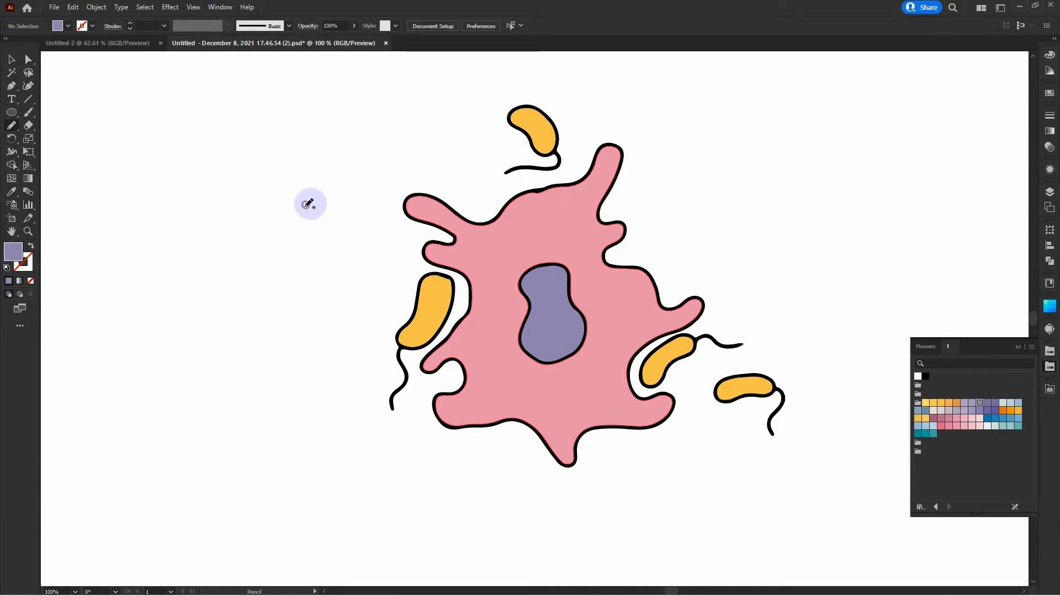
pyautogui.moveTo(306, 204)
pyautogui.mouseDown()
pyautogui.moveTo(302, 263)
pyautogui.moveTo(286, 293)
pyautogui.mouseUp()
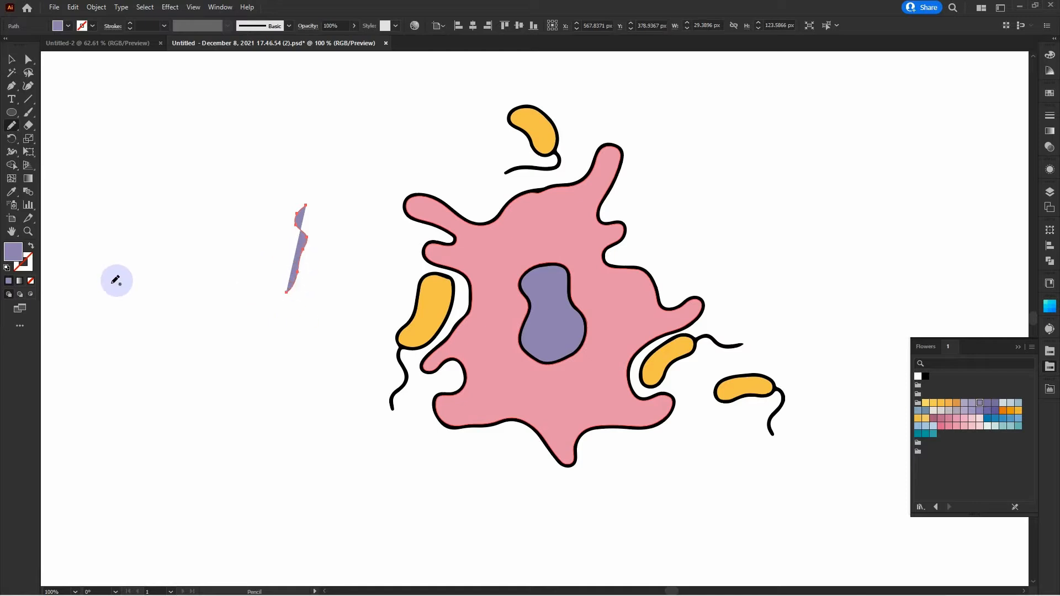
pyautogui.click(6, 267)
pyautogui.press('a')
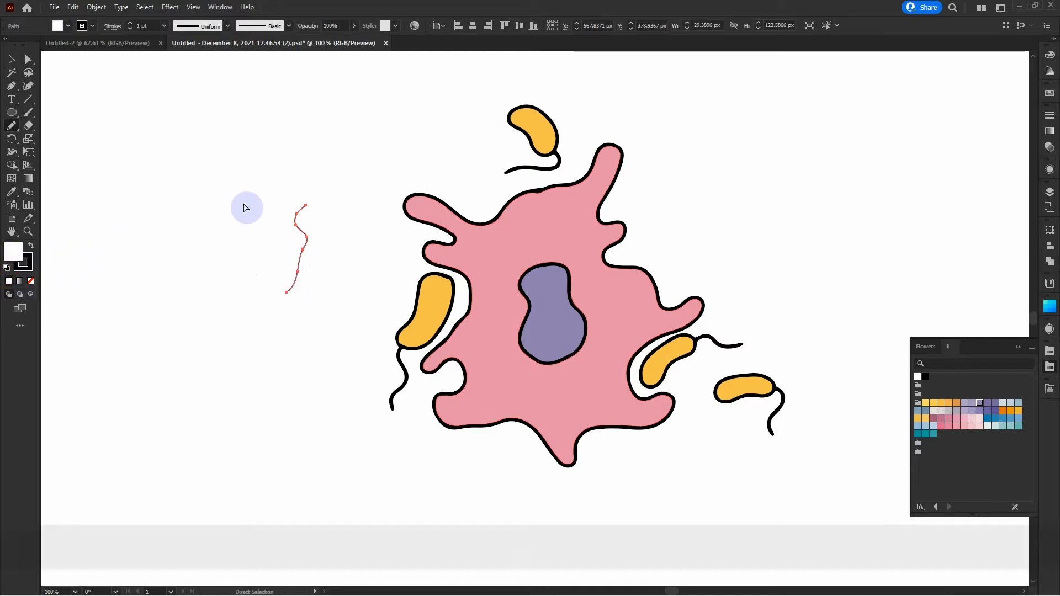
pyautogui.hotkey('ctrl', 'z')
pyautogui.hotkey('ctrl', 'z')
# Draw a wavy line about 91 by 133 px beside the cell with the Pencil tool, using the default white fill and black stroke
pyautogui.click(11, 126)
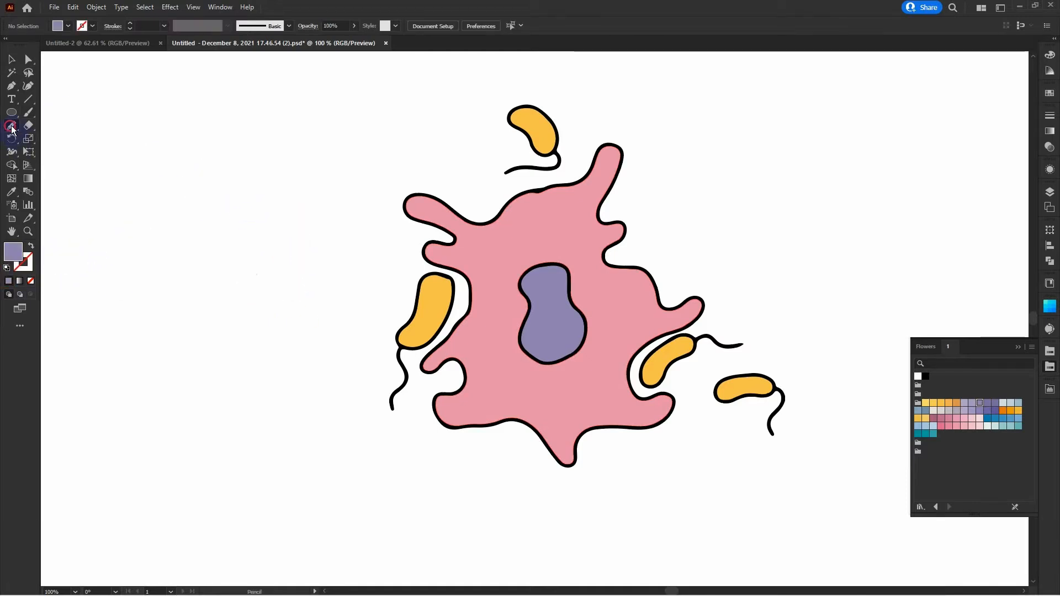
pyautogui.click(7, 267)
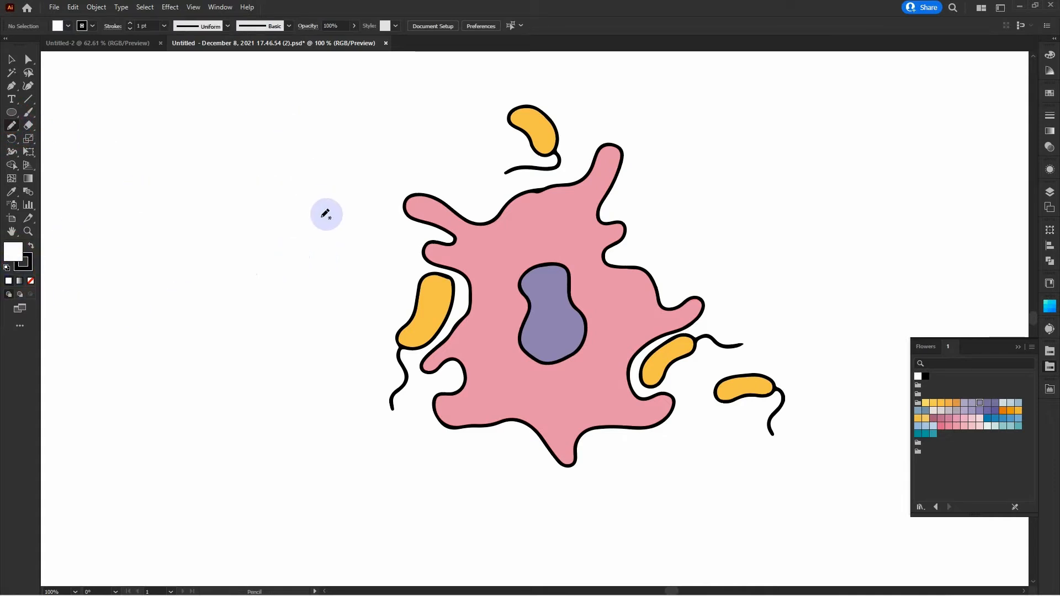
pyautogui.moveTo(310, 184); pyautogui.dragTo(245, 278)
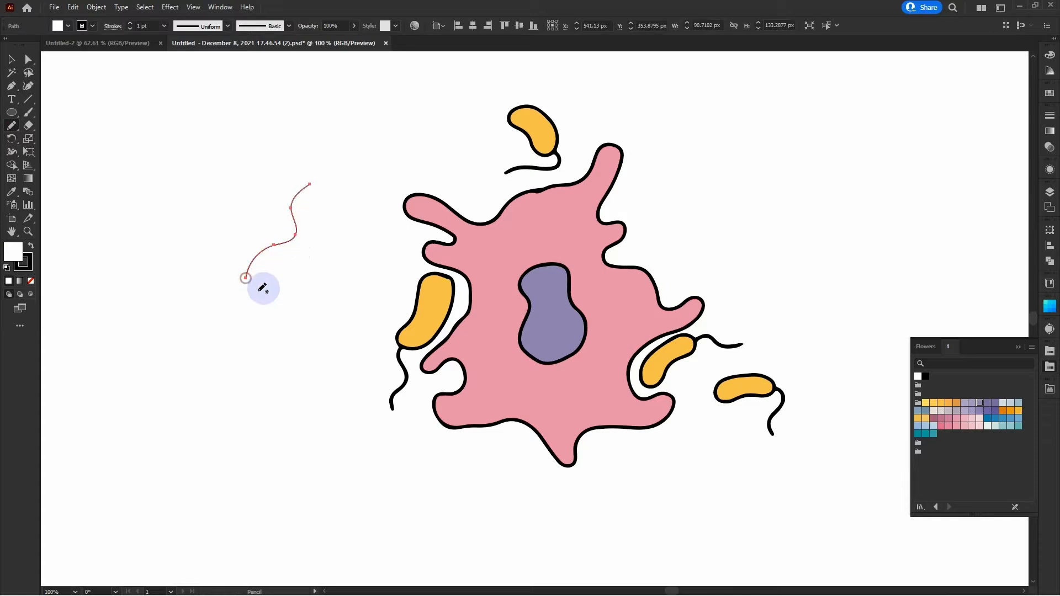
# Give the wavy line a variable width profile tapered at both ends and a 3 pt stroke
pyautogui.click(227, 26)
pyautogui.click(203, 60)
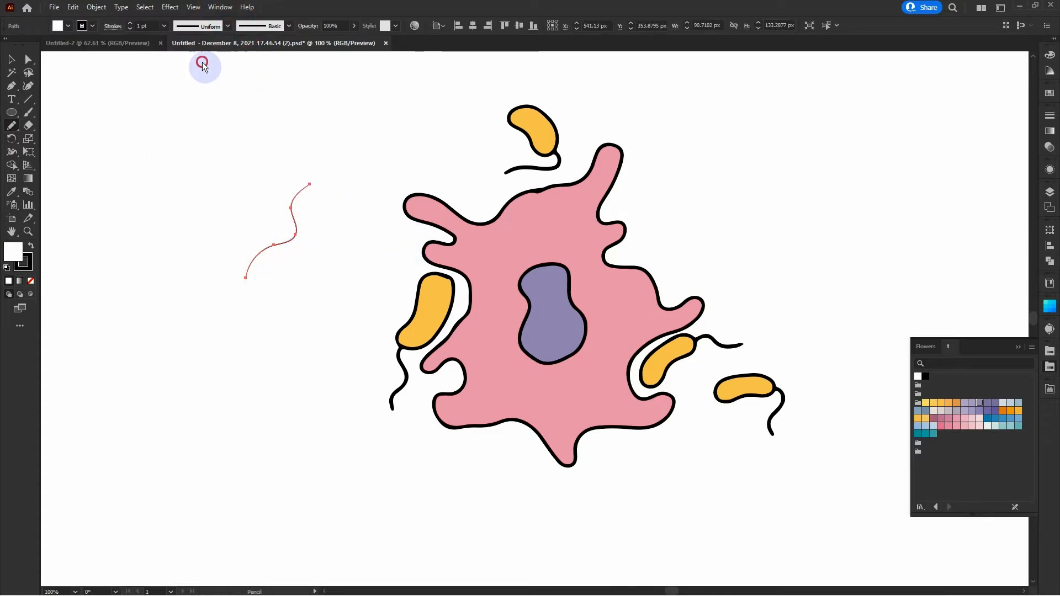
pyautogui.click(164, 27)
pyautogui.click(178, 99)
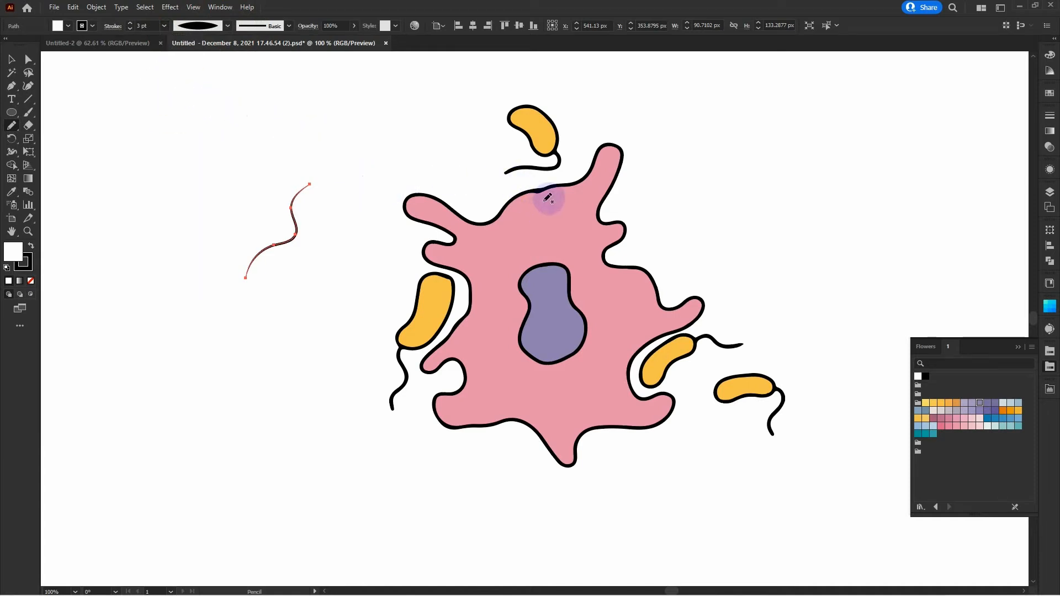
# Add a new layer named "Lines" above the traced artwork layer and deselect the wavy line
pyautogui.click(1049, 198)
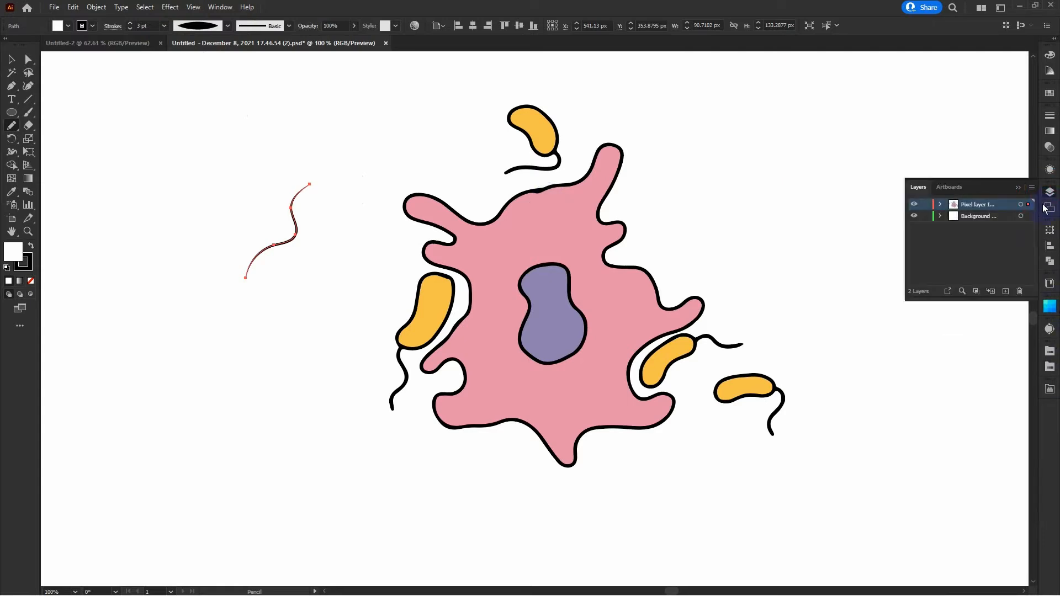
pyautogui.click(1005, 291)
pyautogui.doubleClick(968, 204)
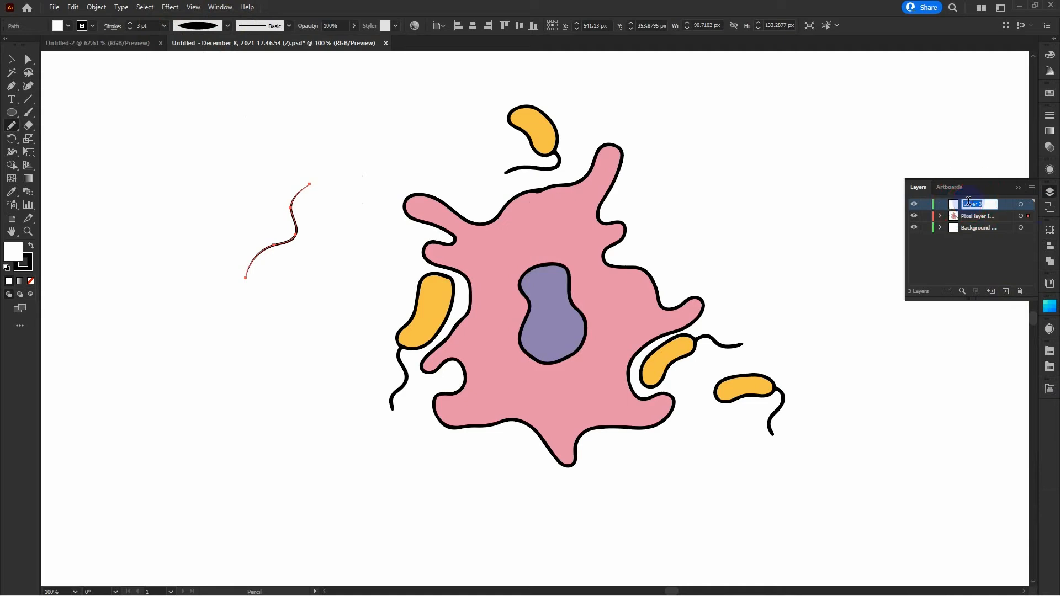
pyautogui.write('Lines')
pyautogui.keyDown('ctrl'); pyautogui.click(719, 260); pyautogui.keyUp('ctrl')
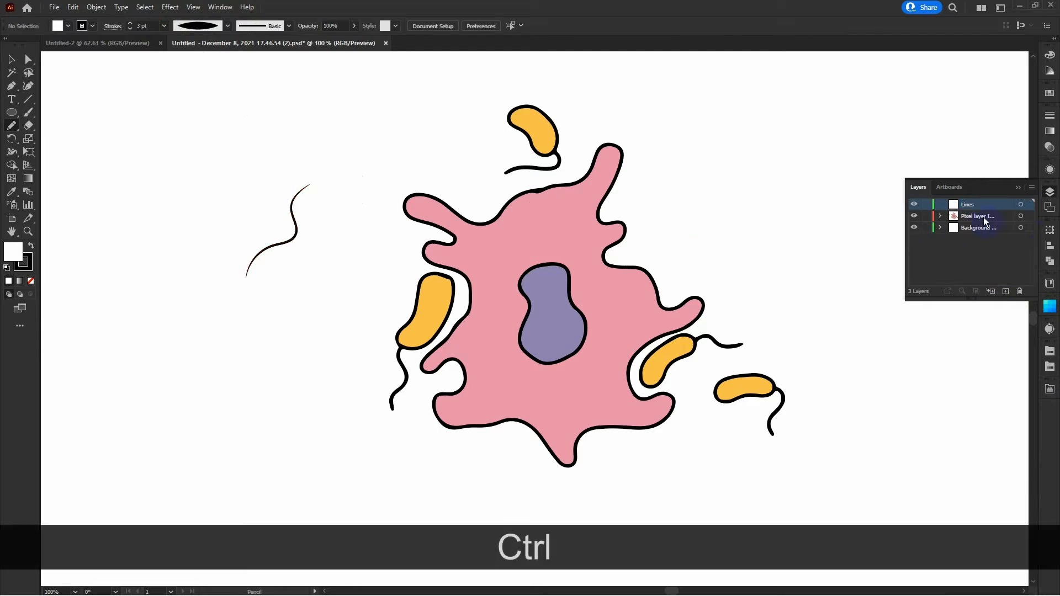
pyautogui.click(1019, 189)
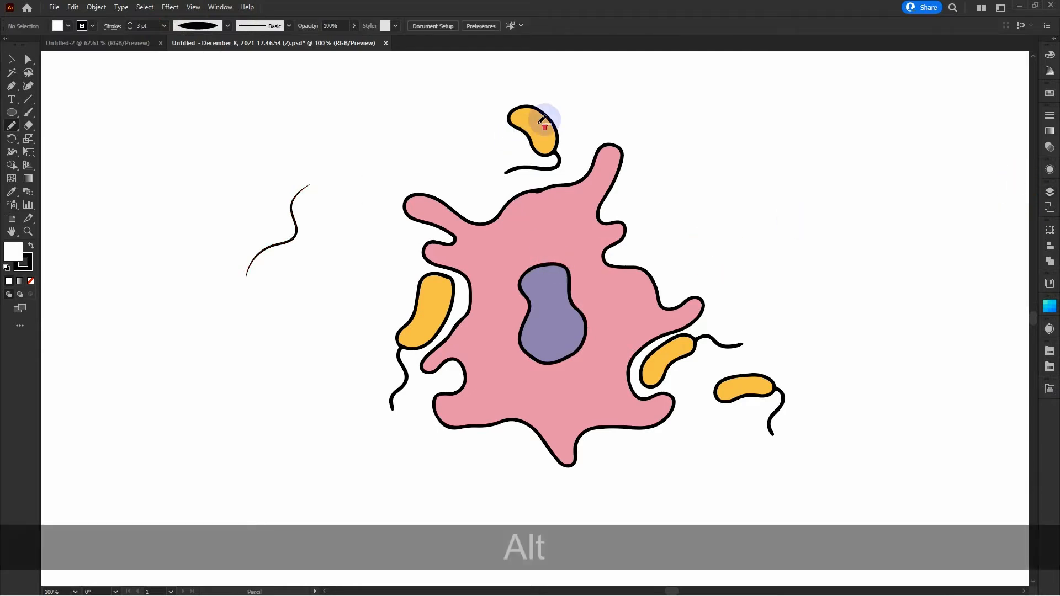
# Set the fill to none and draw a curved Pencil crease about 18 by 3 px inside the uppermost bacterium
pyautogui.keyDown('alt'); pyautogui.scroll(4, 544, 115); pyautogui.keyUp('alt')
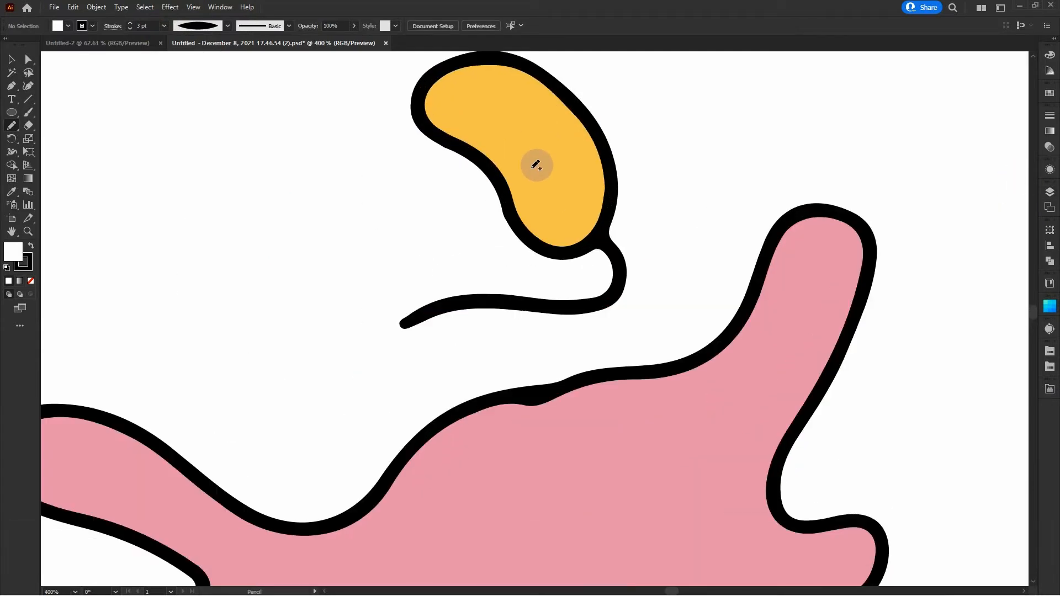
pyautogui.moveTo(496, 167); pyautogui.dragTo(534, 164)
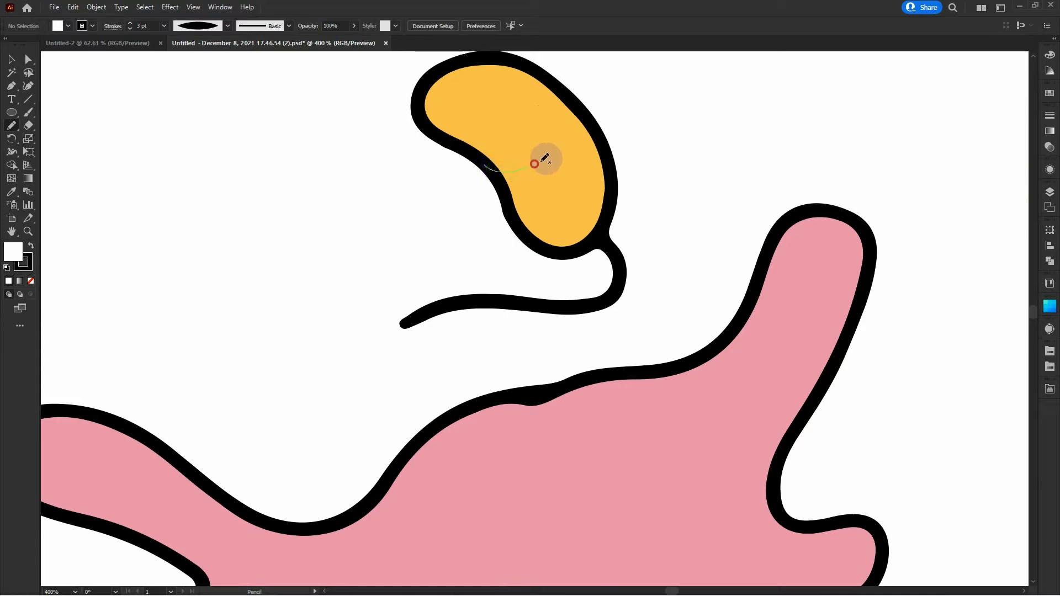
pyautogui.hotkey('ctrl', 'z')
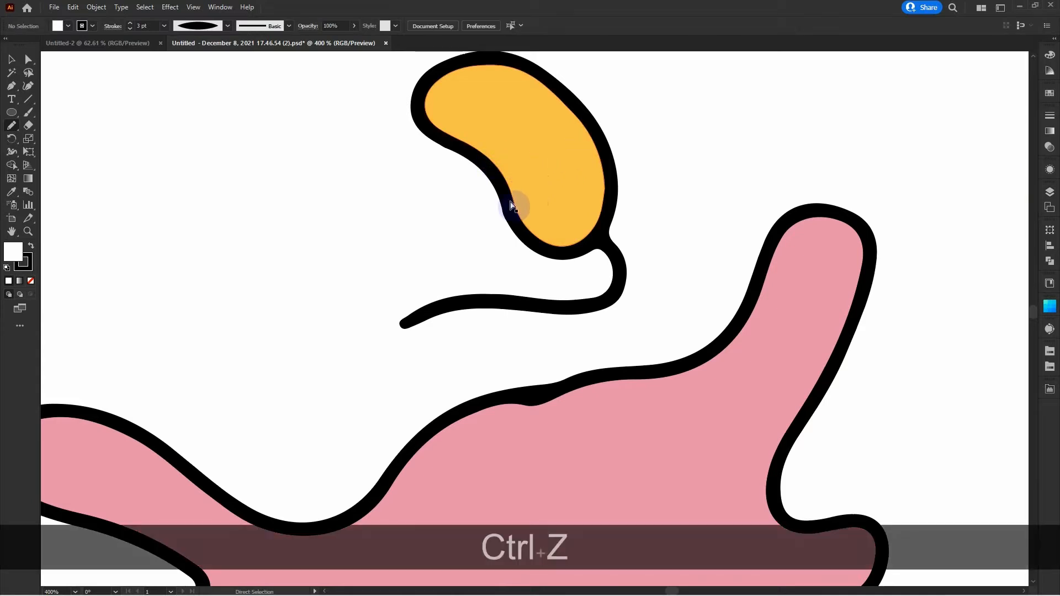
pyautogui.click(31, 281)
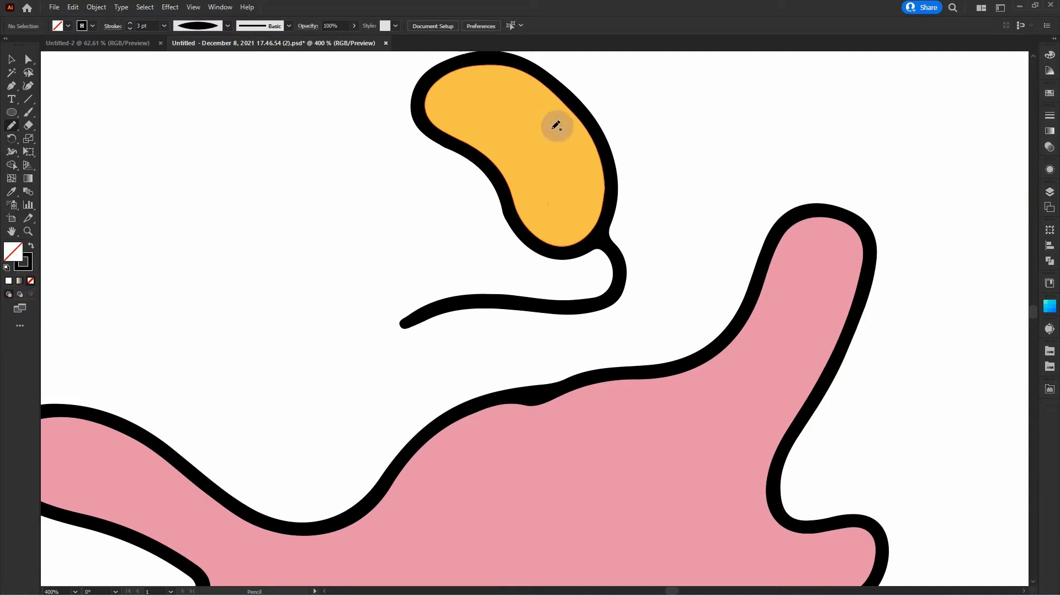
pyautogui.moveTo(503, 154); pyautogui.dragTo(538, 159)
pyautogui.scroll(-5, 583, 192)
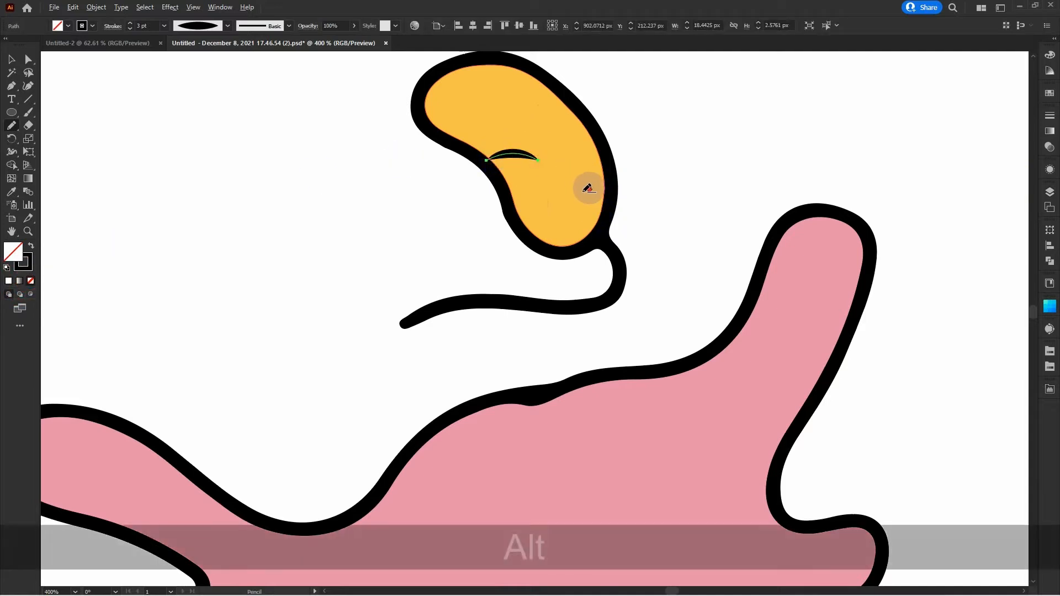
pyautogui.keyDown('ctrl'); pyautogui.click(708, 205); pyautogui.keyUp('ctrl')
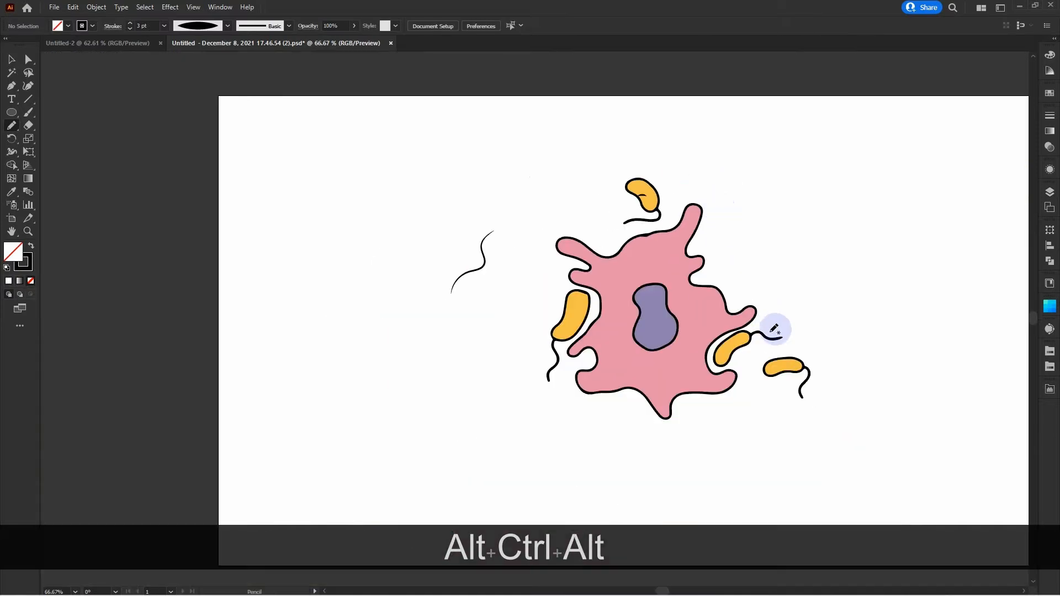
# Choose the width profile tapering to one end and draw creases about 9 by 37, 27 by 5 and 19 by 19 px in the other three bacteria
pyautogui.scroll(4, 765, 358)
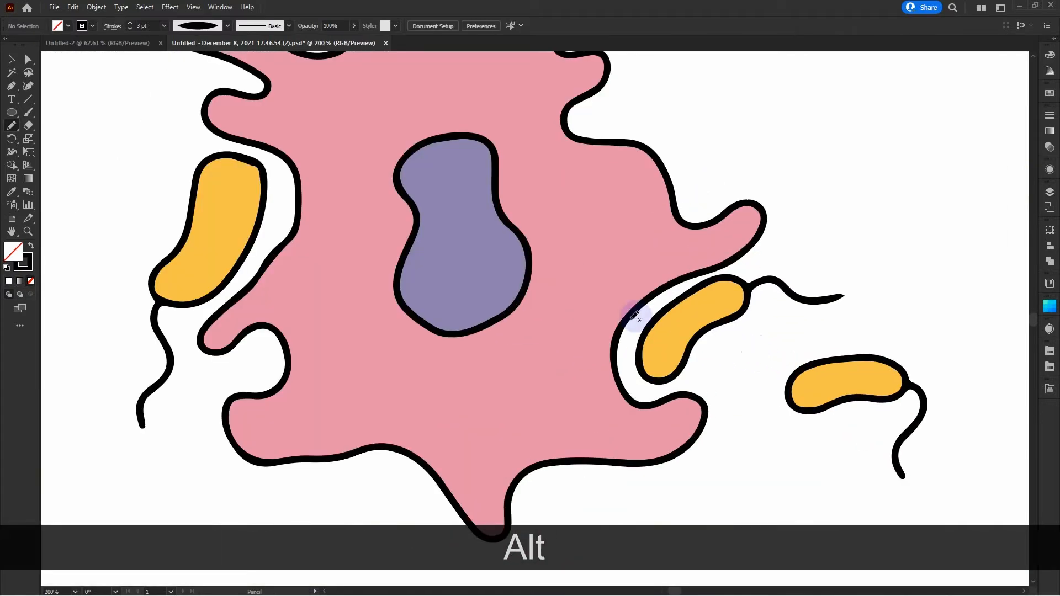
pyautogui.click(227, 26)
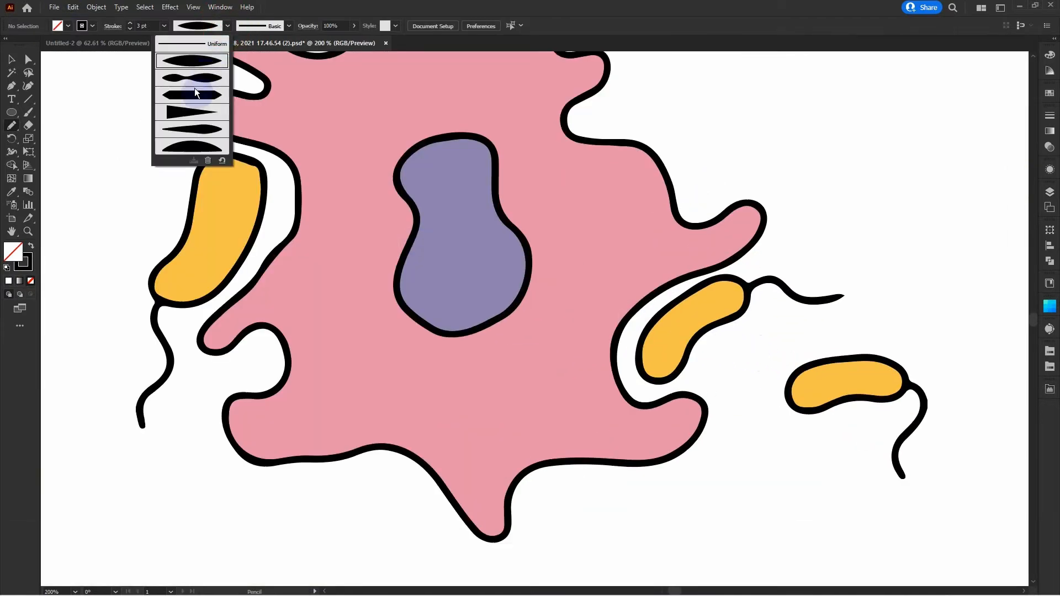
pyautogui.click(195, 87)
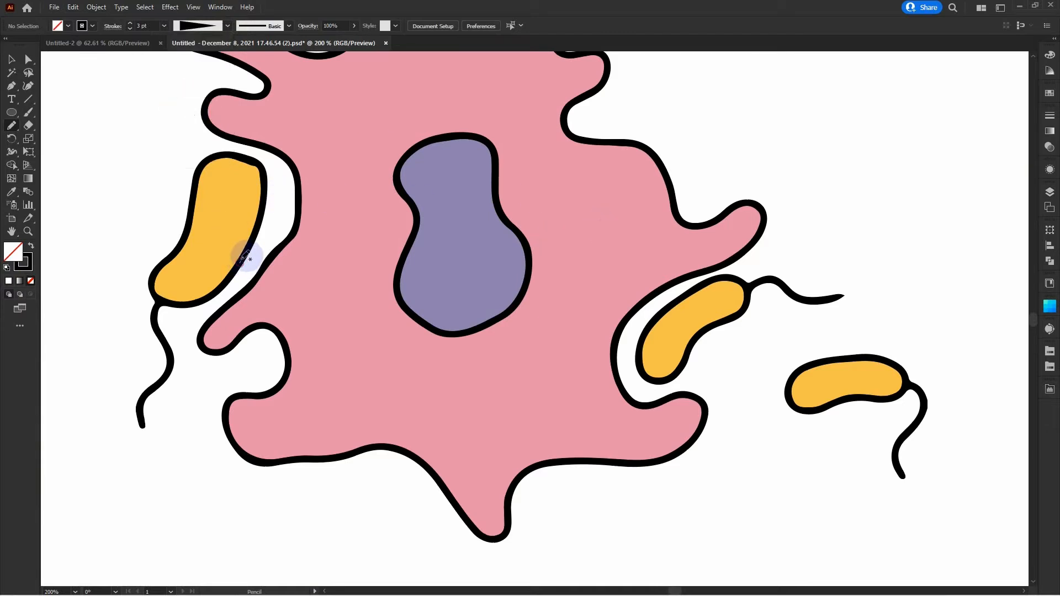
pyautogui.moveTo(240, 262); pyautogui.dragTo(229, 211)
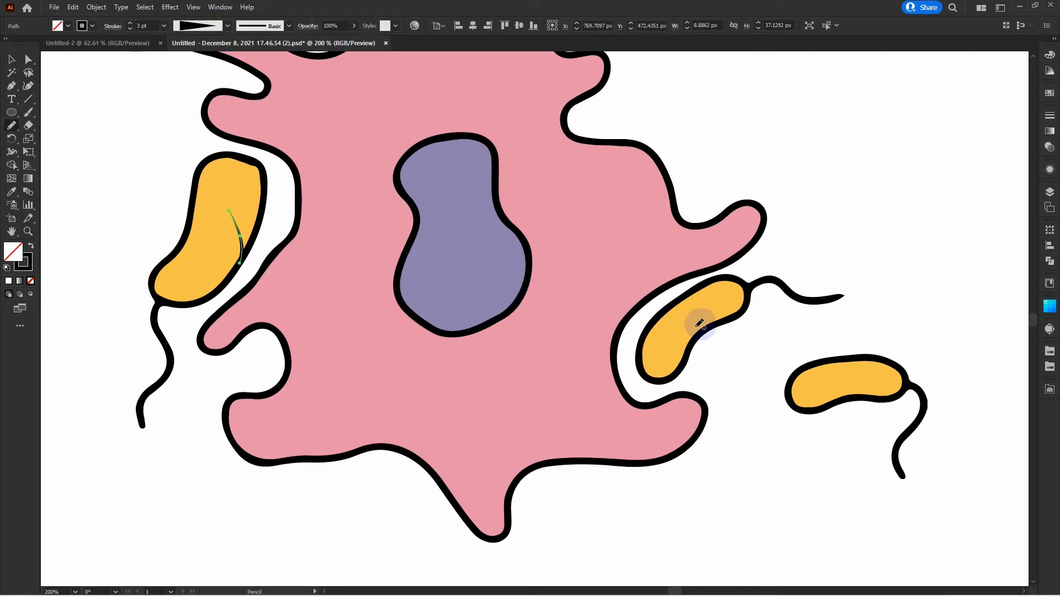
pyautogui.moveTo(712, 325); pyautogui.dragTo(675, 325)
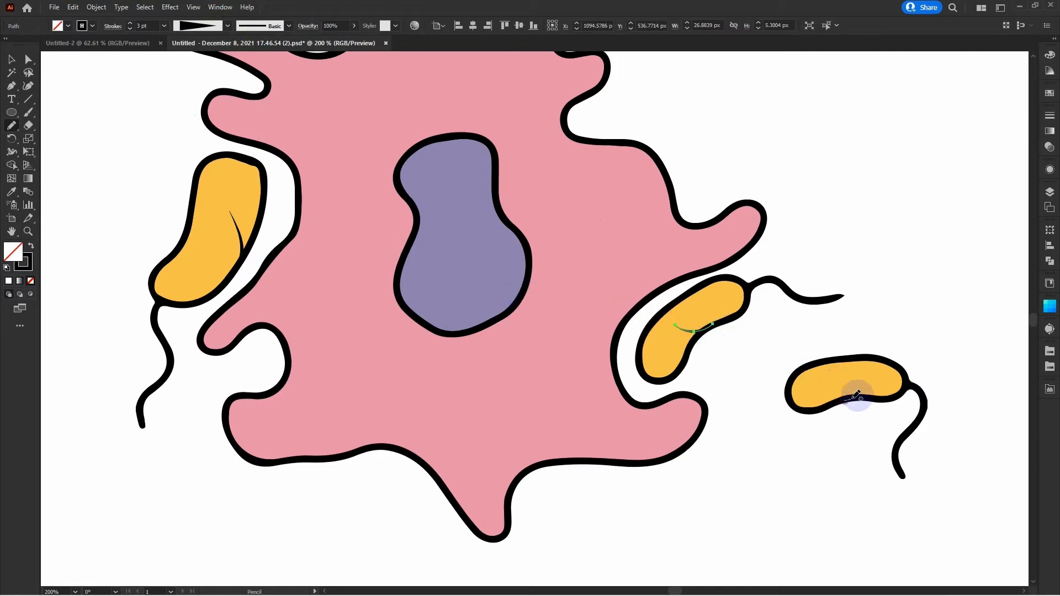
pyautogui.moveTo(853, 397); pyautogui.dragTo(870, 374)
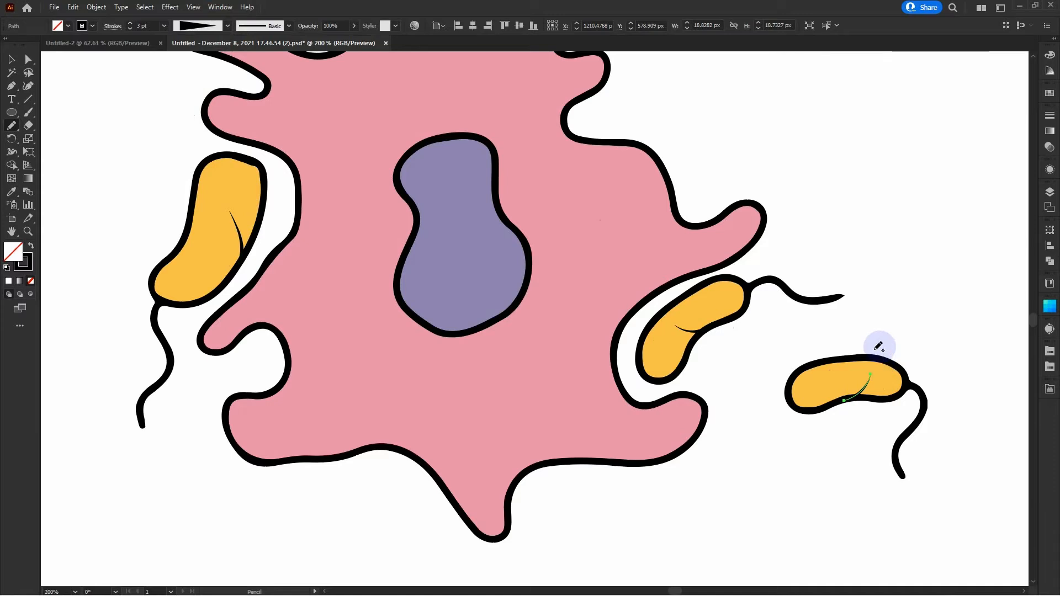
pyautogui.keyDown('ctrl'); pyautogui.click(875, 212); pyautogui.keyUp('ctrl')
# Delete the wavy test line beside the cell and the symmetrically tapered crease in the uppermost bacterium
pyautogui.scroll(-3, 875, 209)
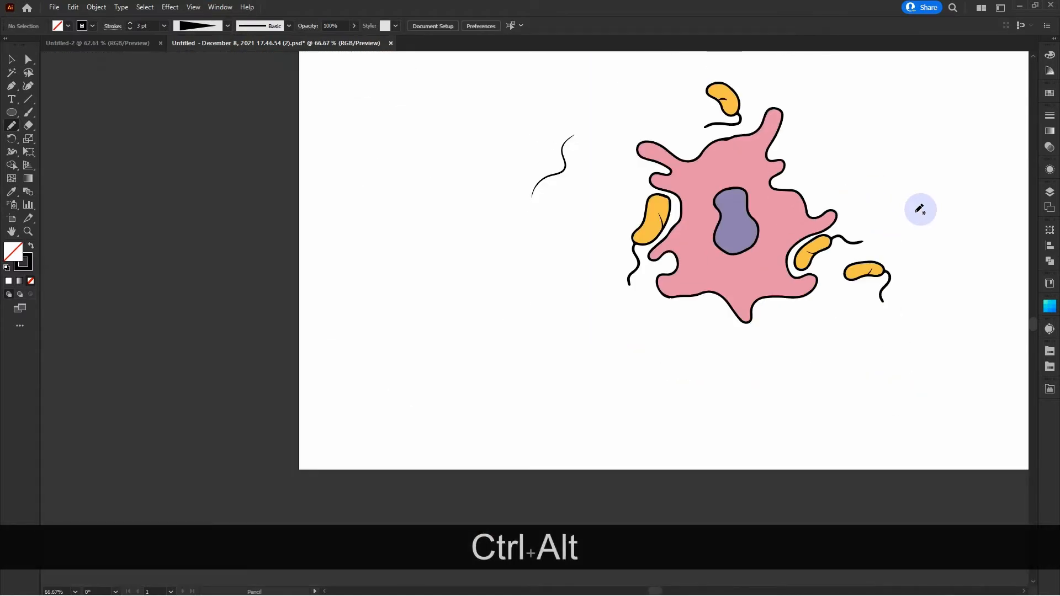
pyautogui.moveTo(914, 209); pyautogui.dragTo(865, 272)
pyautogui.press('v')
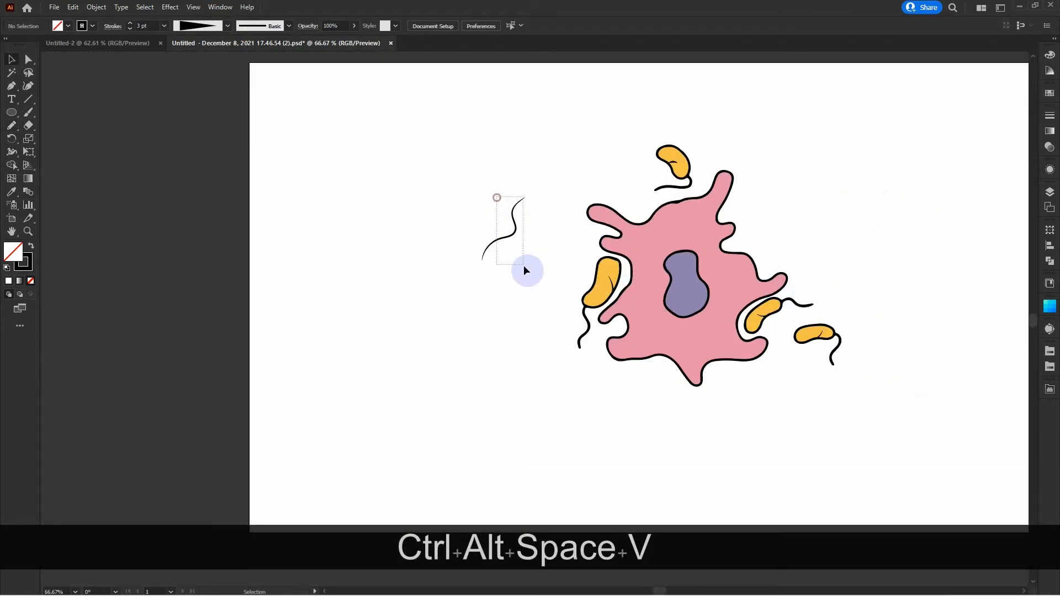
pyautogui.moveTo(523, 265); pyautogui.dragTo(524, 267)
pyautogui.press('Delete')
pyautogui.press('Delete')
pyautogui.press('Delete')
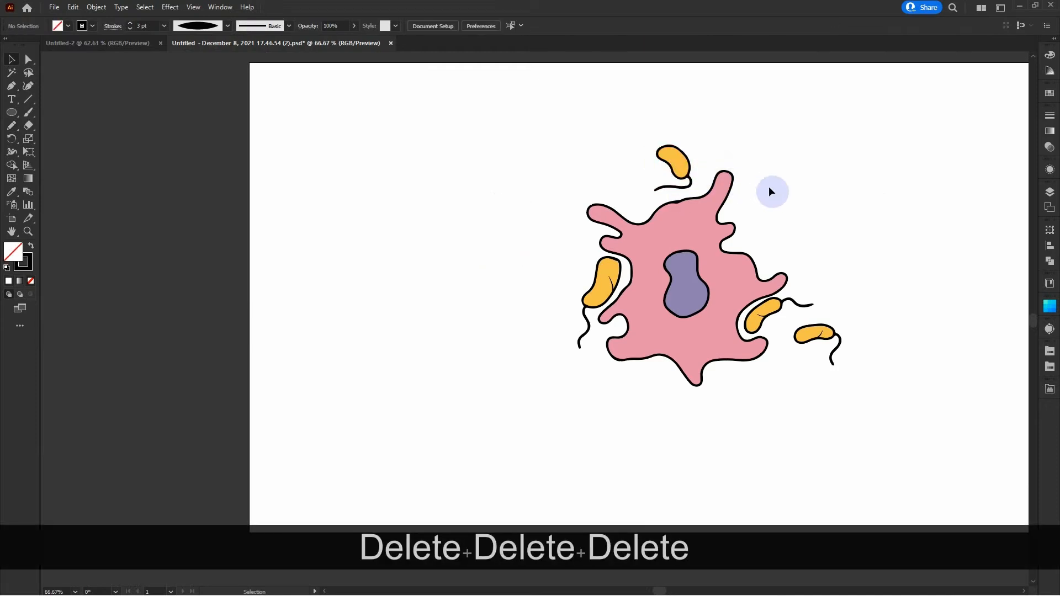
# Pick up the one-end taper from an existing crease and draw a new crease with it inside the uppermost bacterium
pyautogui.scroll(2, 627, 298)
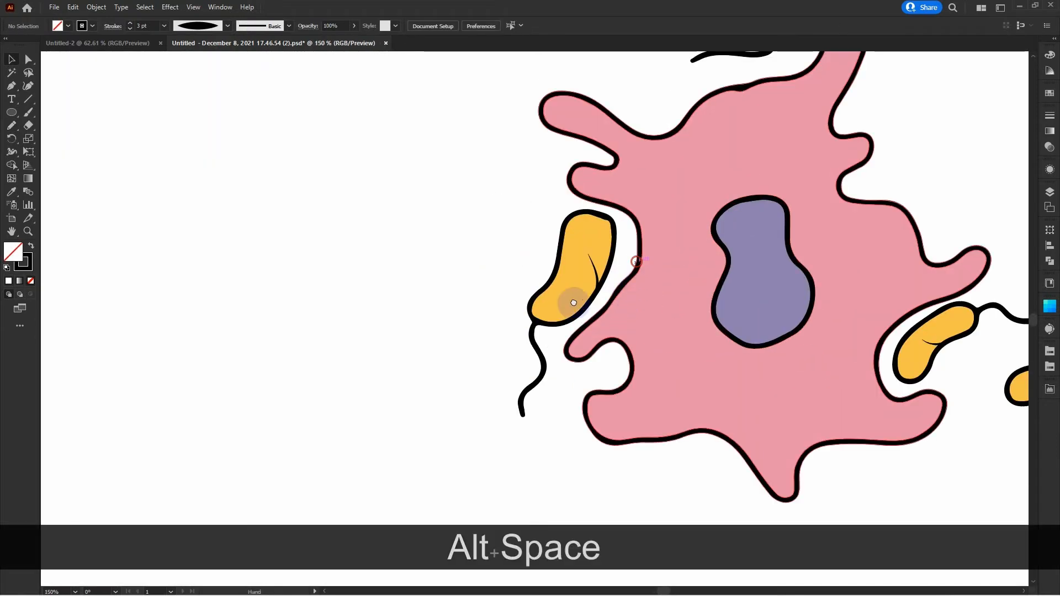
pyautogui.moveTo(574, 302); pyautogui.dragTo(521, 341)
pyautogui.press('a')
pyautogui.click(482, 359)
pyautogui.moveTo(587, 284); pyautogui.dragTo(466, 442)
pyautogui.click(674, 126)
pyautogui.press('n')
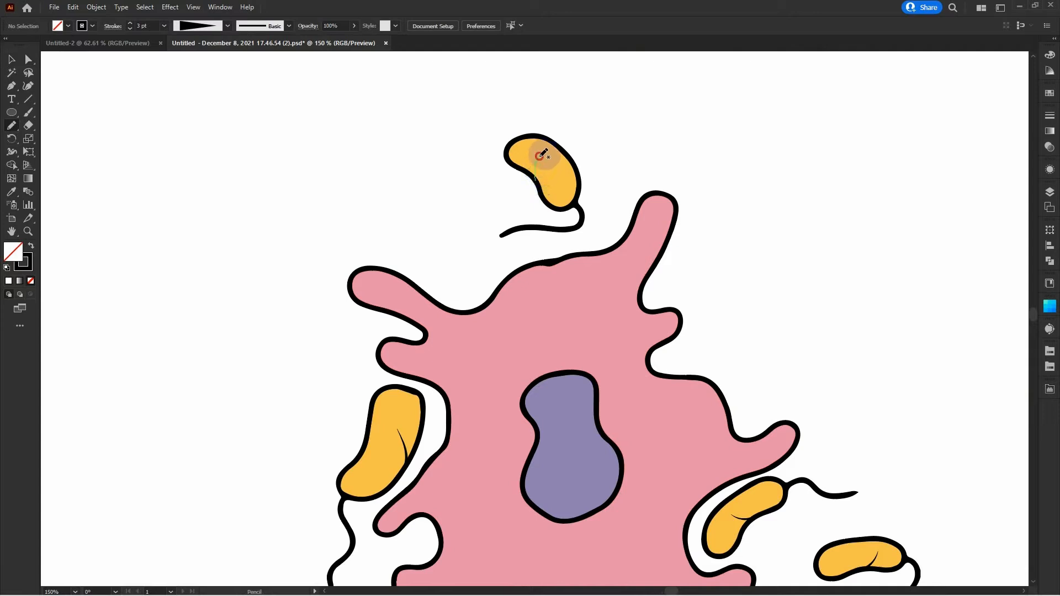
pyautogui.moveTo(540, 156); pyautogui.dragTo(541, 155)
pyautogui.moveTo(724, 313)
pyautogui.mouseDown()
pyautogui.moveTo(731, 256)
pyautogui.moveTo(719, 206)
pyautogui.mouseUp()
pyautogui.keyDown('ctrl'); pyautogui.click(740, 213); pyautogui.keyUp('ctrl')
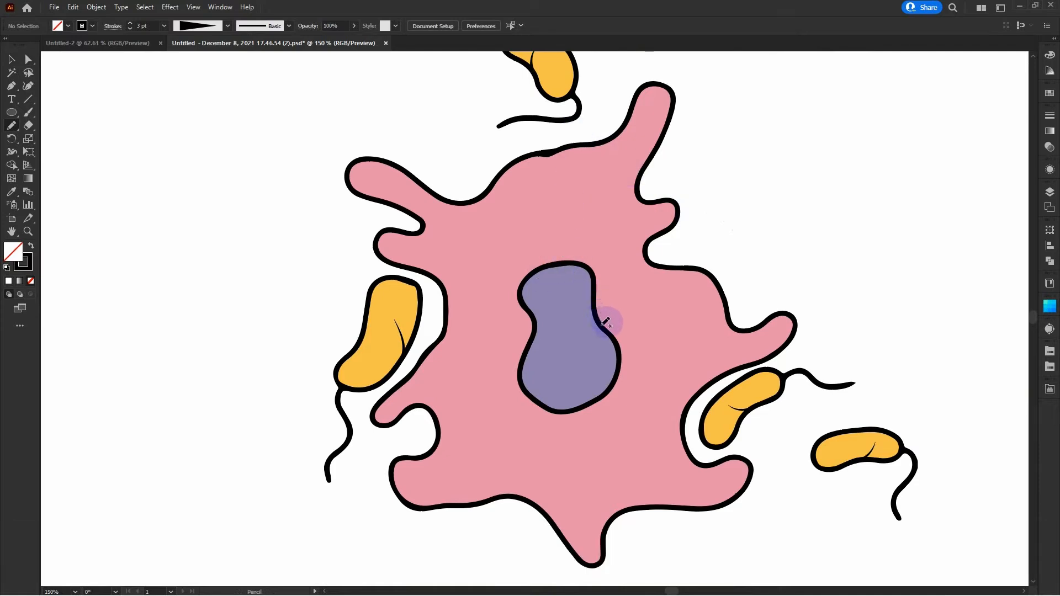
# Draw a crease about 36 by 18 px in the nucleus and two, about 22 by 55 and 46 by 41 px, inward from the cell's upper outline
pyautogui.moveTo(598, 320); pyautogui.dragTo(564, 306)
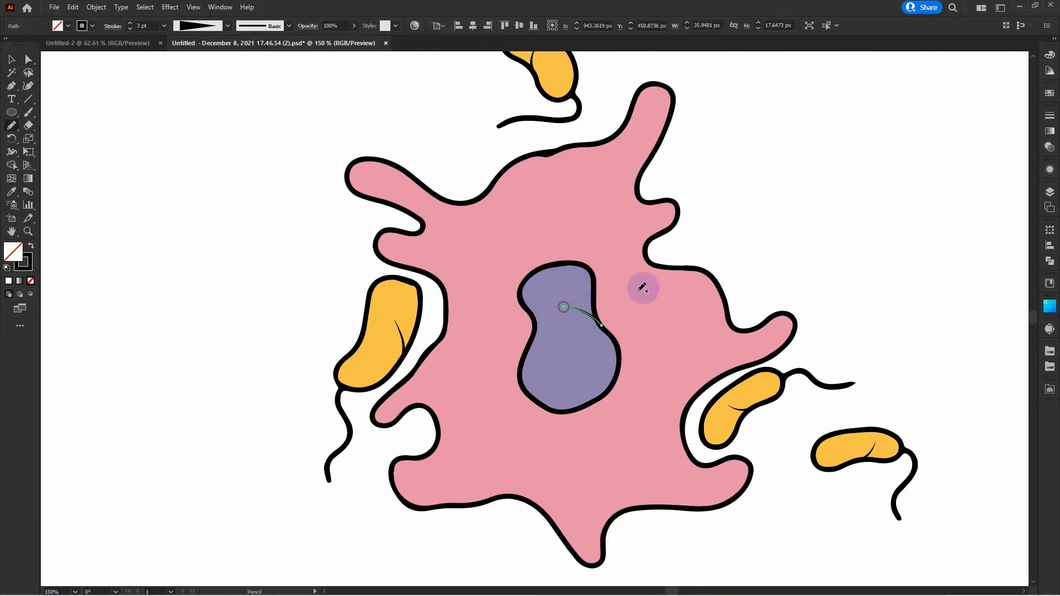
pyautogui.keyDown('ctrl'); pyautogui.click(708, 238); pyautogui.keyUp('ctrl')
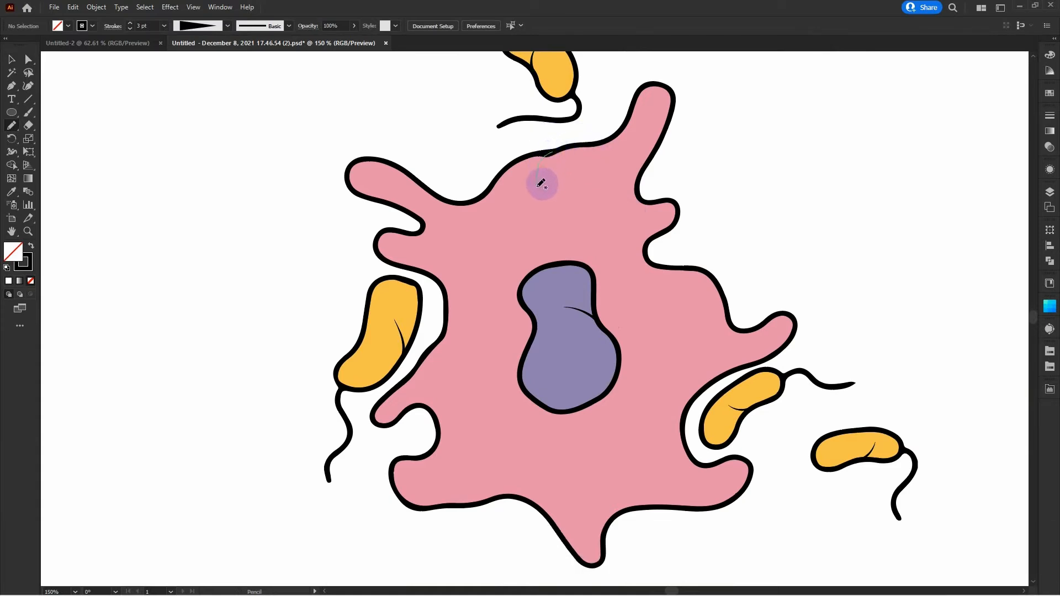
pyautogui.moveTo(541, 183); pyautogui.dragTo(530, 209)
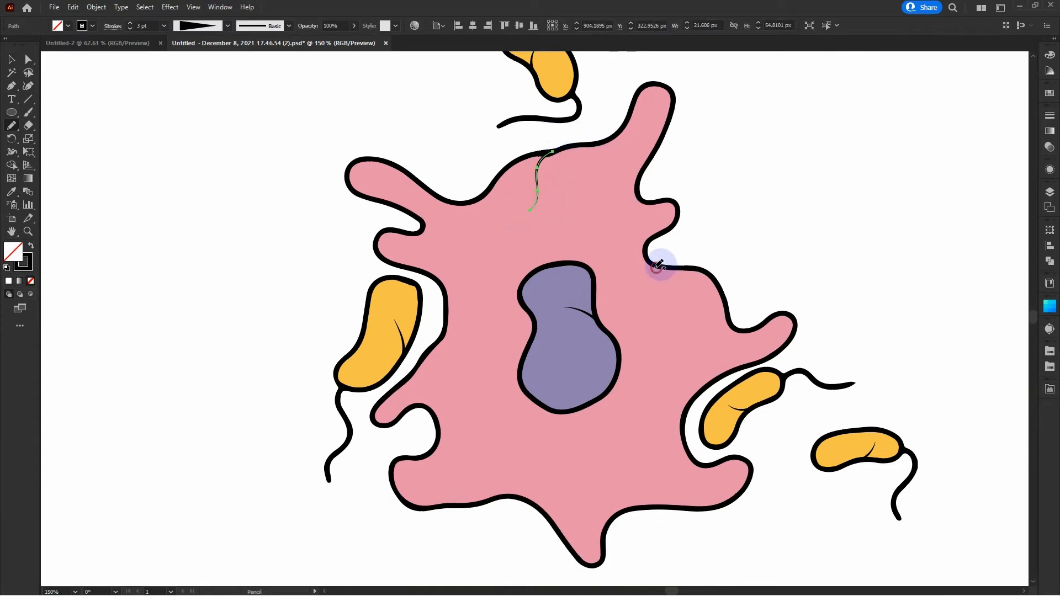
pyautogui.moveTo(657, 266); pyautogui.dragTo(607, 225)
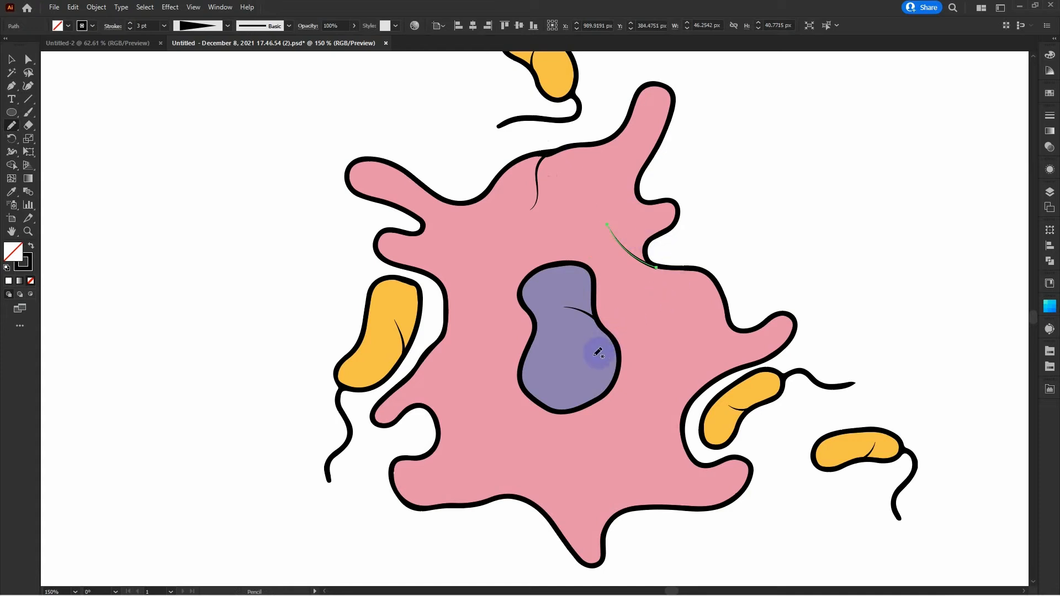
# Draw three creases about 49 by 57, 11 by 28 and 10 by 31 px inward from the notches along the cell's left side
pyautogui.press('space')
pyautogui.moveTo(480, 432)
pyautogui.mouseDown()
pyautogui.moveTo(445, 405)
pyautogui.moveTo(461, 350)
pyautogui.moveTo(482, 343)
pyautogui.mouseUp()
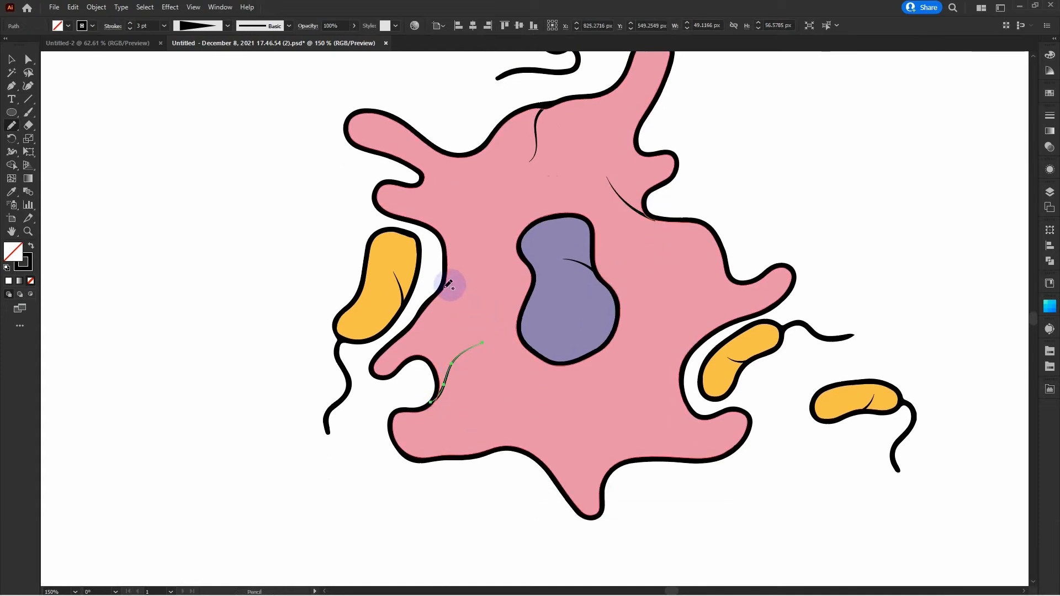
pyautogui.moveTo(447, 284)
pyautogui.mouseDown()
pyautogui.moveTo(478, 314)
pyautogui.moveTo(462, 360)
pyautogui.mouseUp()
pyautogui.press('space')
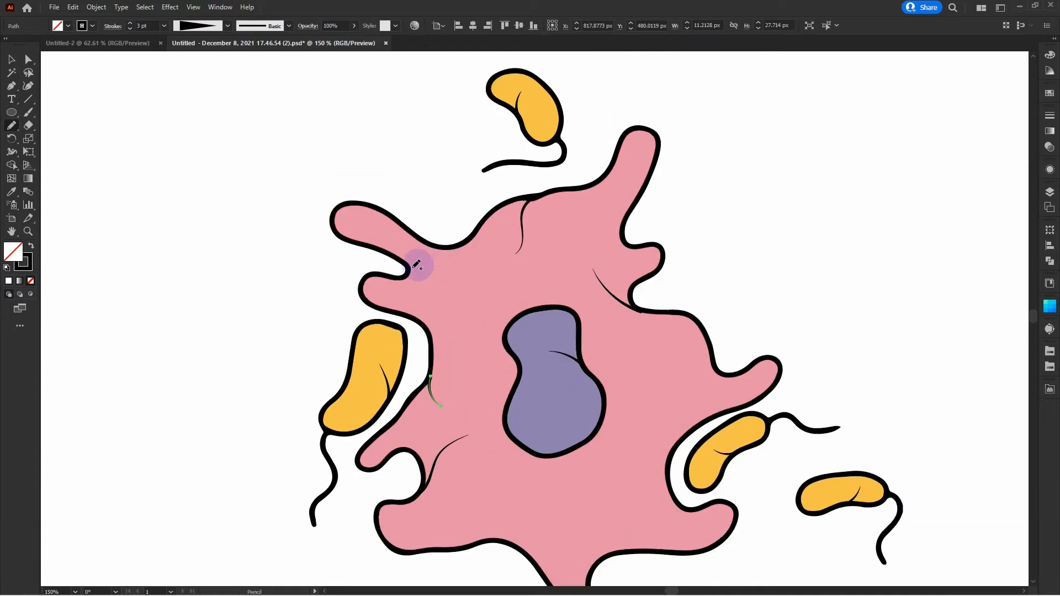
pyautogui.moveTo(408, 266); pyautogui.dragTo(417, 297)
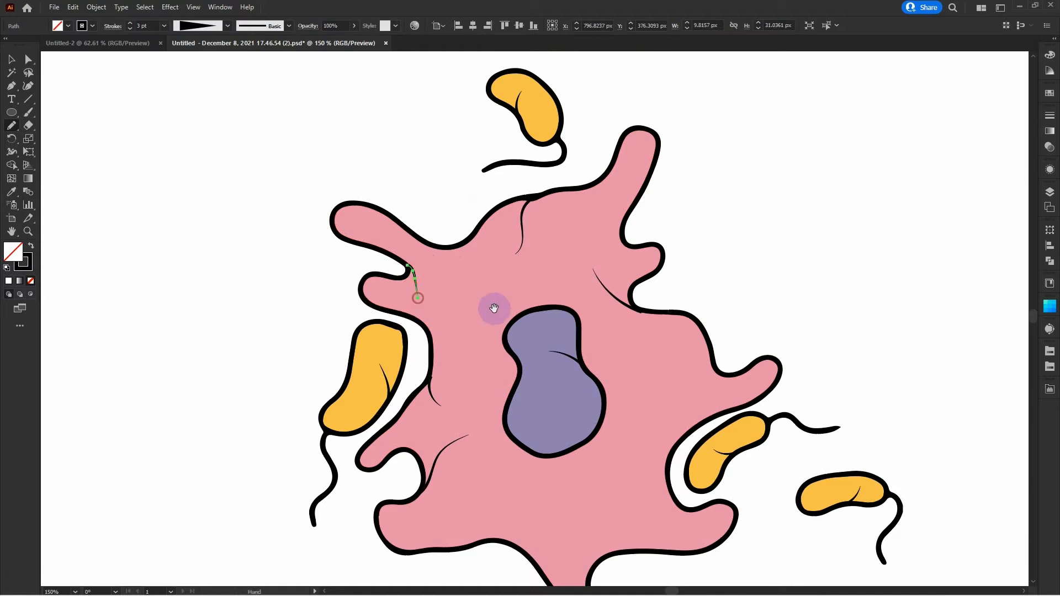
# Draw a curved crease inward from the notch above the cell's right arm, replacing a stray short stroke
pyautogui.press('space')
pyautogui.moveTo(551, 321); pyautogui.dragTo(402, 270)
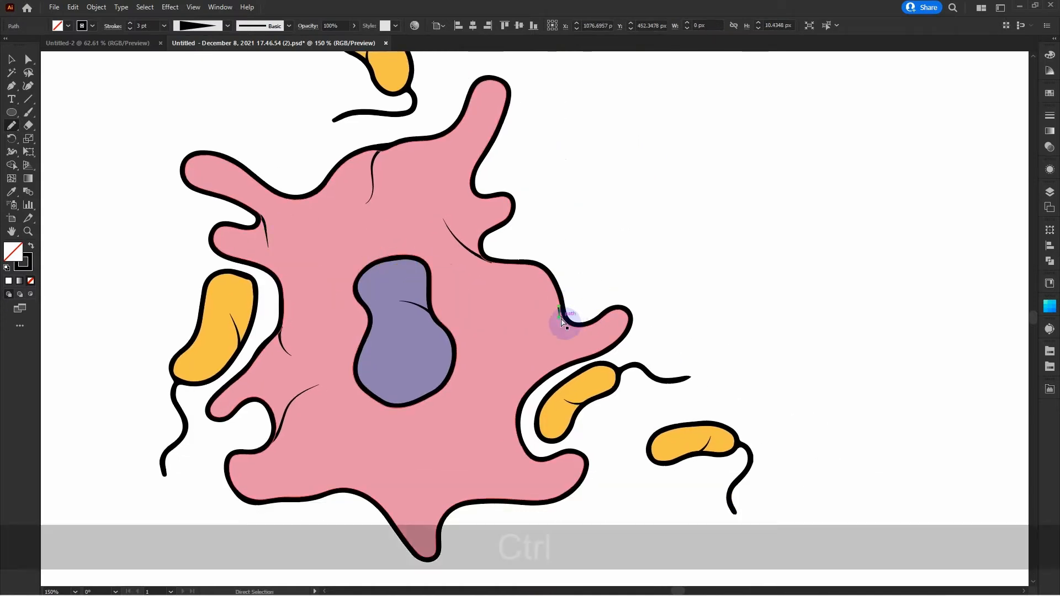
pyautogui.hotkey('ctrl', 'z')
pyautogui.moveTo(563, 321); pyautogui.dragTo(524, 345)
pyautogui.keyDown('ctrl'); pyautogui.click(604, 271); pyautogui.keyUp('ctrl')
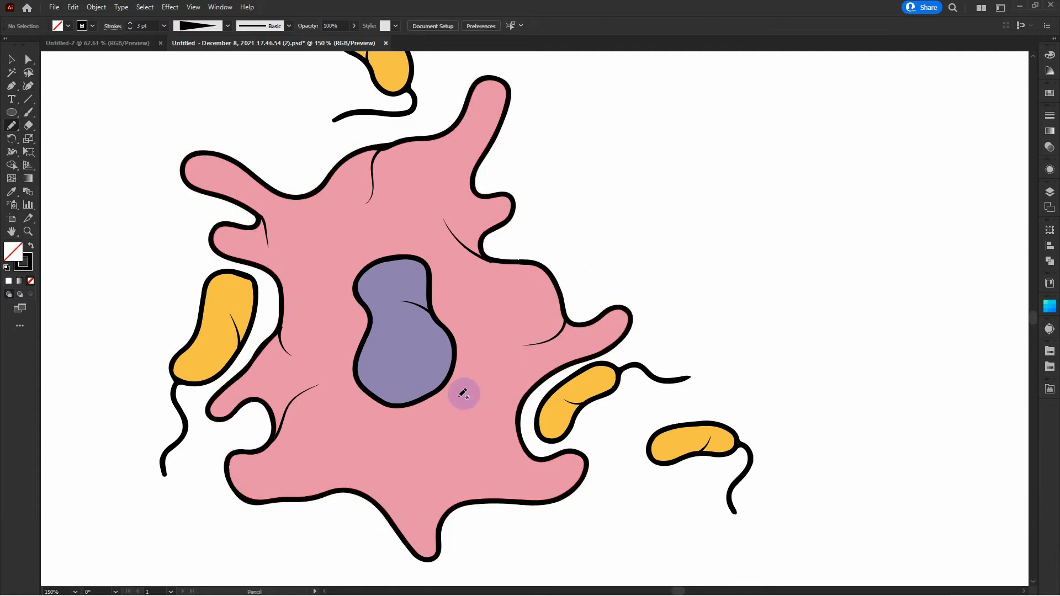
# Draw two tapered creases running inward from the cell's lower outline, one on each side of its bottom point
pyautogui.moveTo(440, 425); pyautogui.dragTo(446, 363)
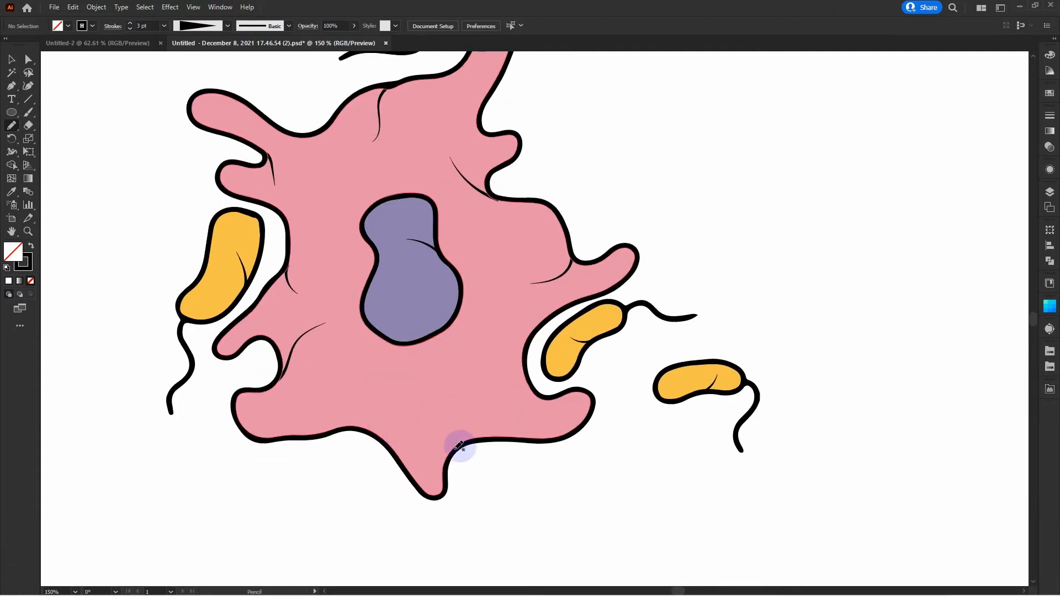
pyautogui.moveTo(452, 451)
pyautogui.mouseDown()
pyautogui.moveTo(471, 432)
pyautogui.moveTo(478, 392)
pyautogui.moveTo(435, 426)
pyautogui.moveTo(383, 414)
pyautogui.mouseUp()
pyautogui.keyDown('ctrl'); pyautogui.click(565, 504); pyautogui.keyUp('ctrl')
pyautogui.scroll(-1, 619, 368)
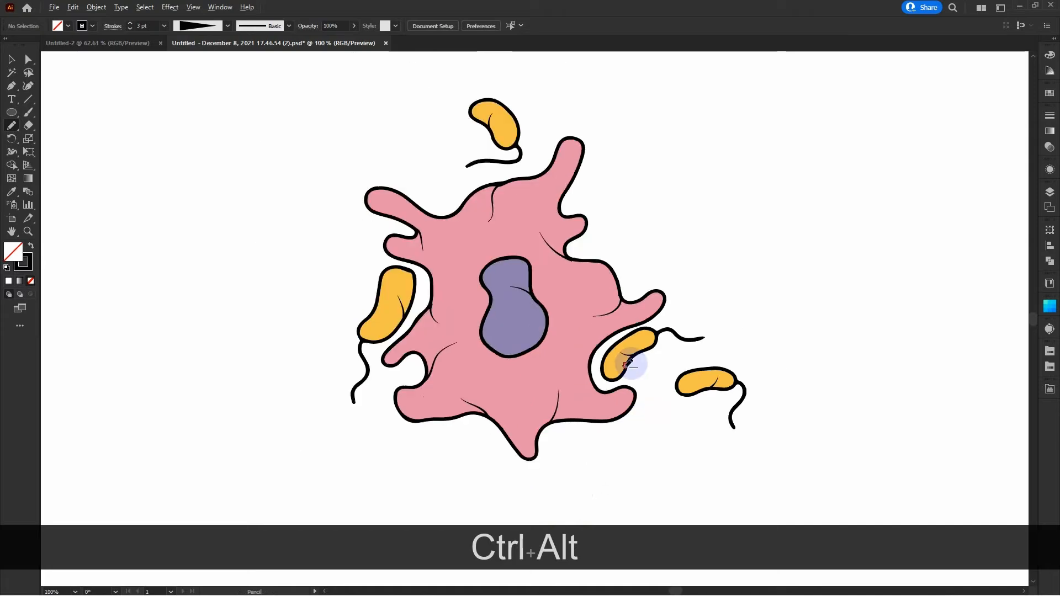
pyautogui.scroll(-1, 628, 364)
pyautogui.press('v')
pyautogui.scroll(-2, 674, 251)
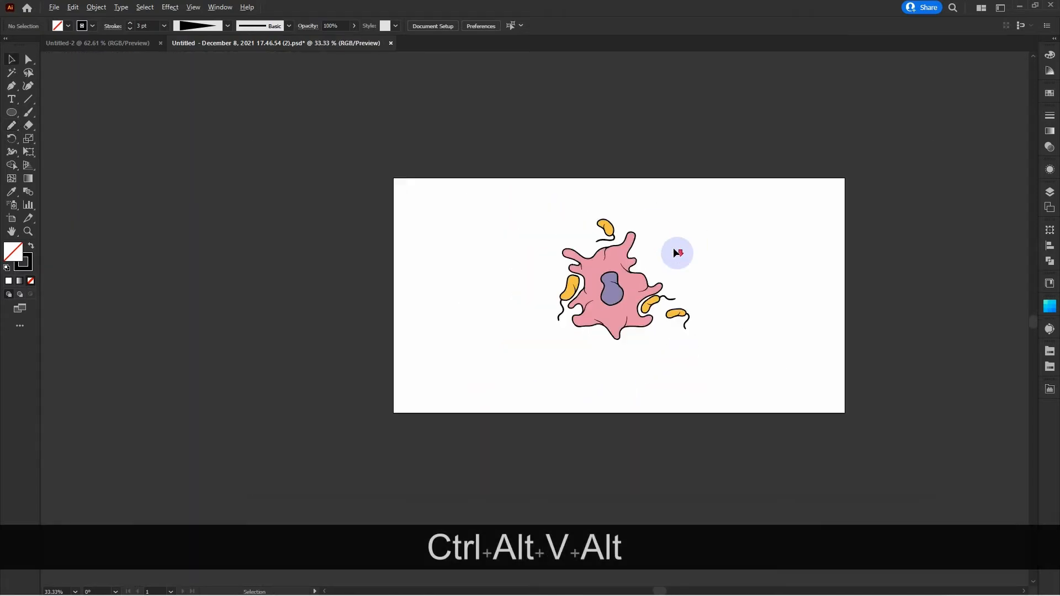
pyautogui.scroll(4, 644, 265)
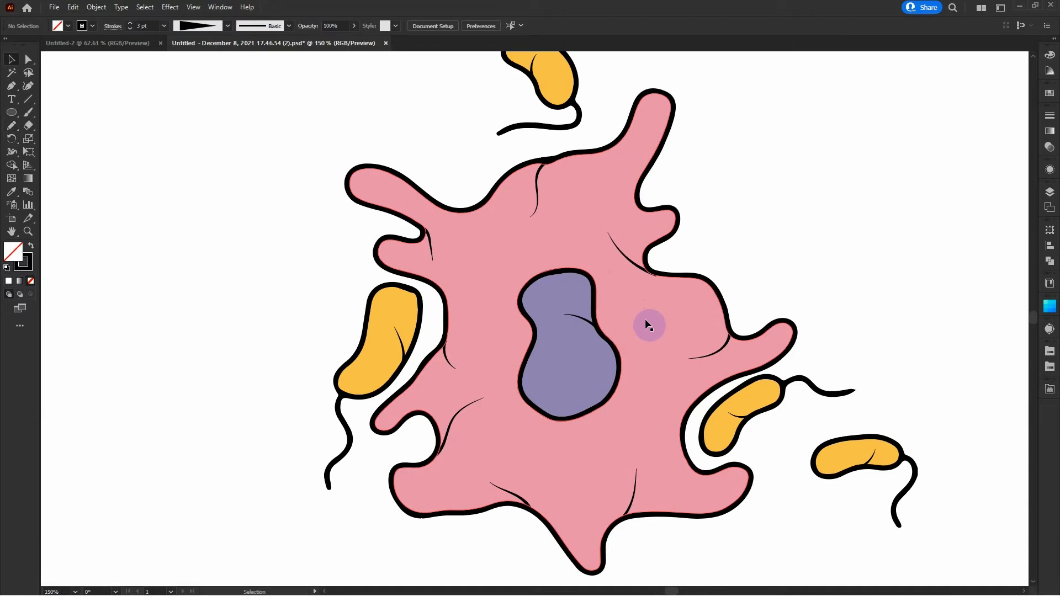
# On the pixel layer beneath the lines, draw a closed Pencil shape about 64 by 55 px left of the cell's upper crease
pyautogui.press('n')
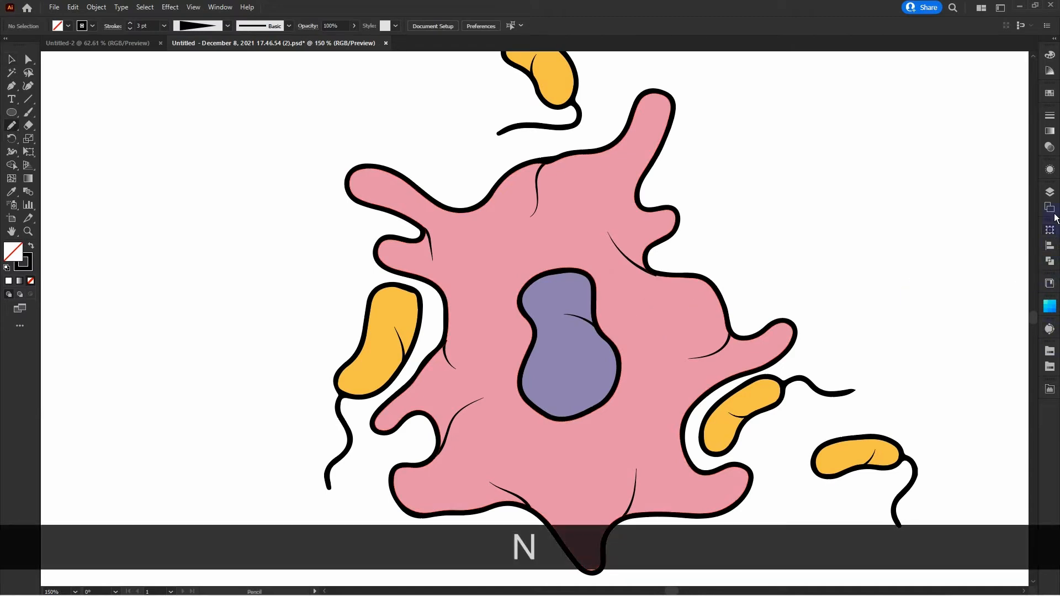
pyautogui.click(1050, 192)
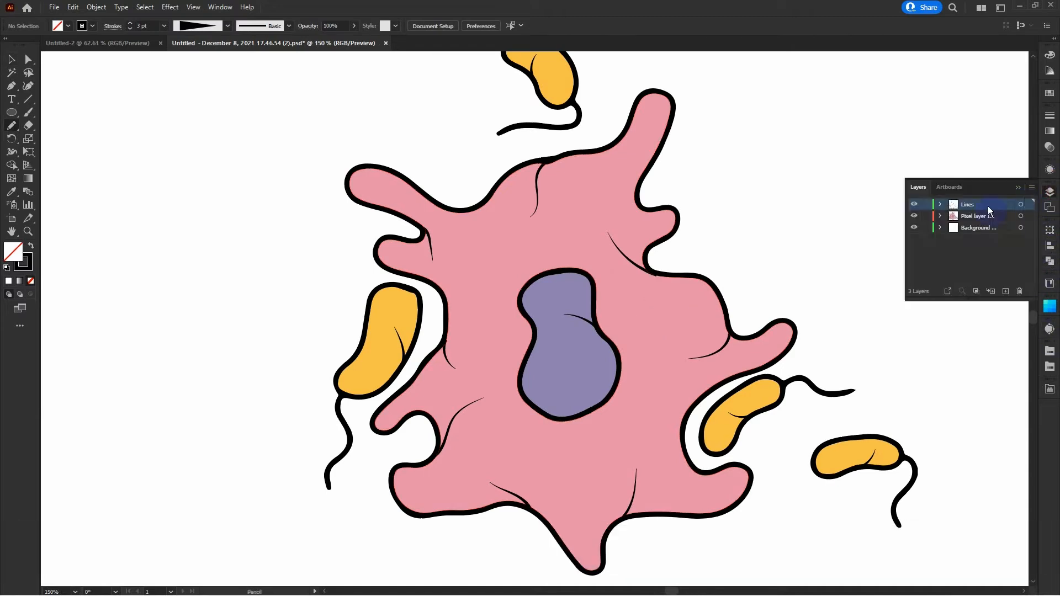
pyautogui.click(972, 220)
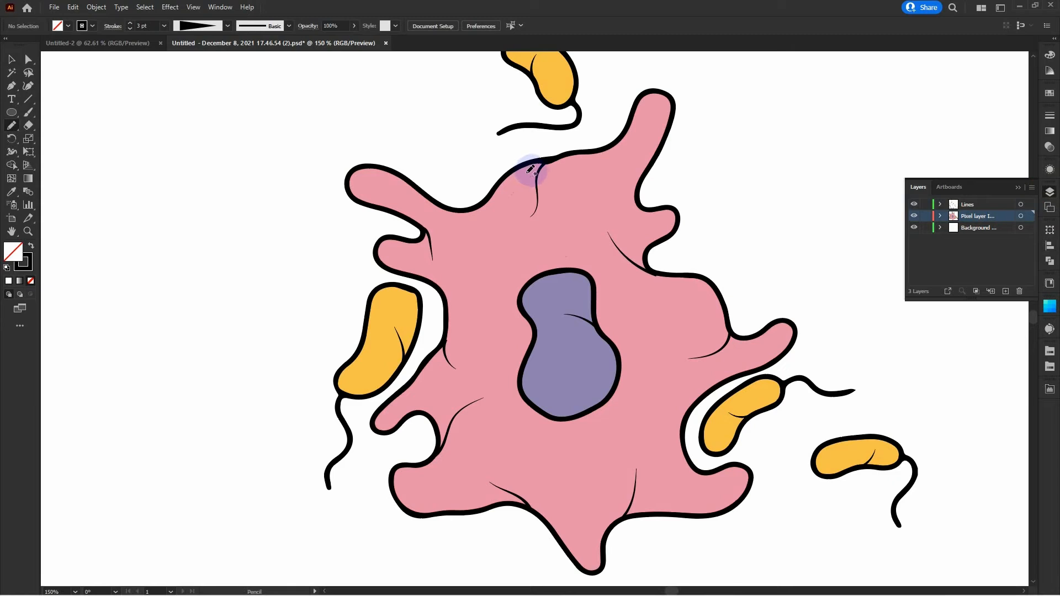
pyautogui.moveTo(497, 204)
pyautogui.mouseDown()
pyautogui.moveTo(467, 216)
pyautogui.moveTo(499, 225)
pyautogui.moveTo(521, 217)
pyautogui.mouseUp()
pyautogui.moveTo(534, 170); pyautogui.dragTo(535, 169)
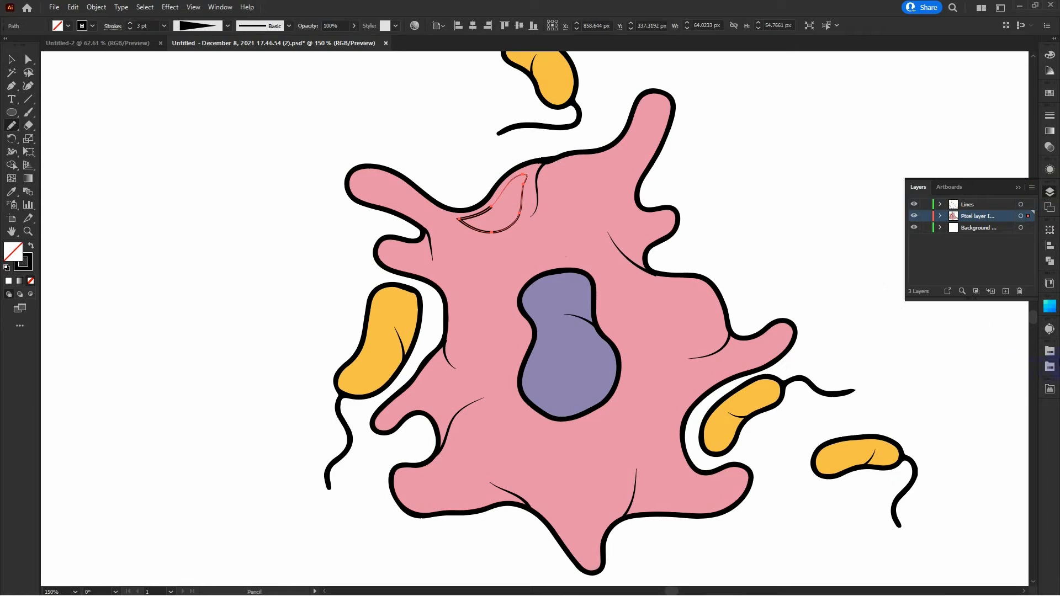
# Fill the new shape with a slightly darker pink than the cell body, remove its stroke and deselect it
pyautogui.click(1051, 367)
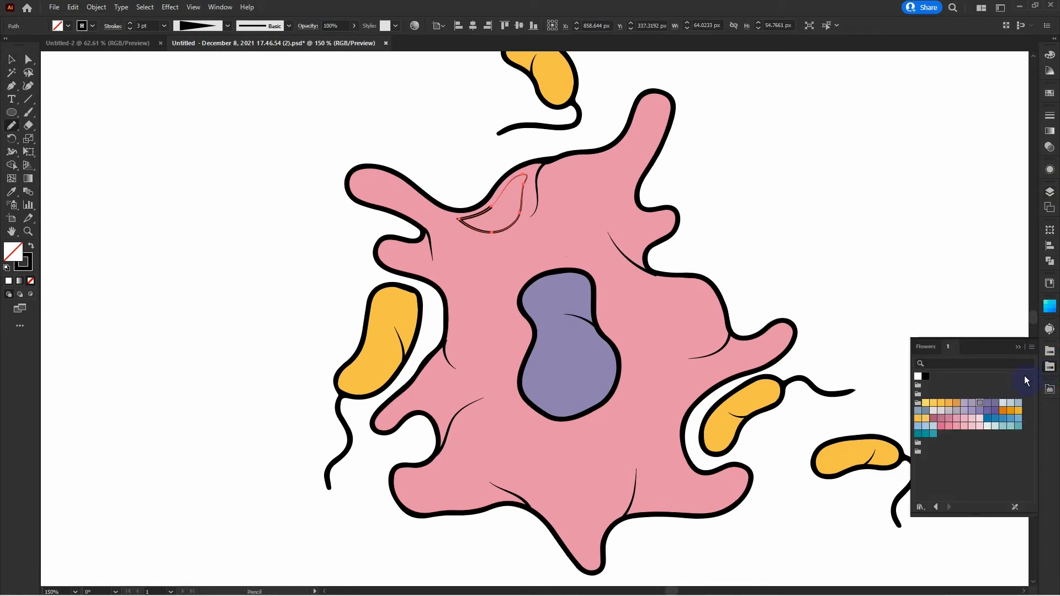
pyautogui.click(949, 427)
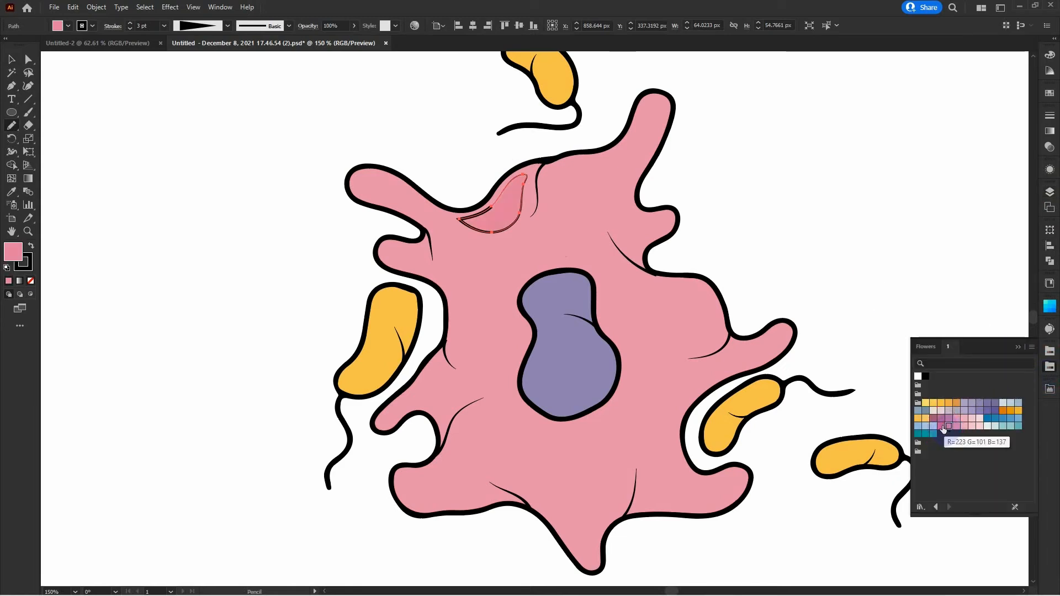
pyautogui.click(941, 426)
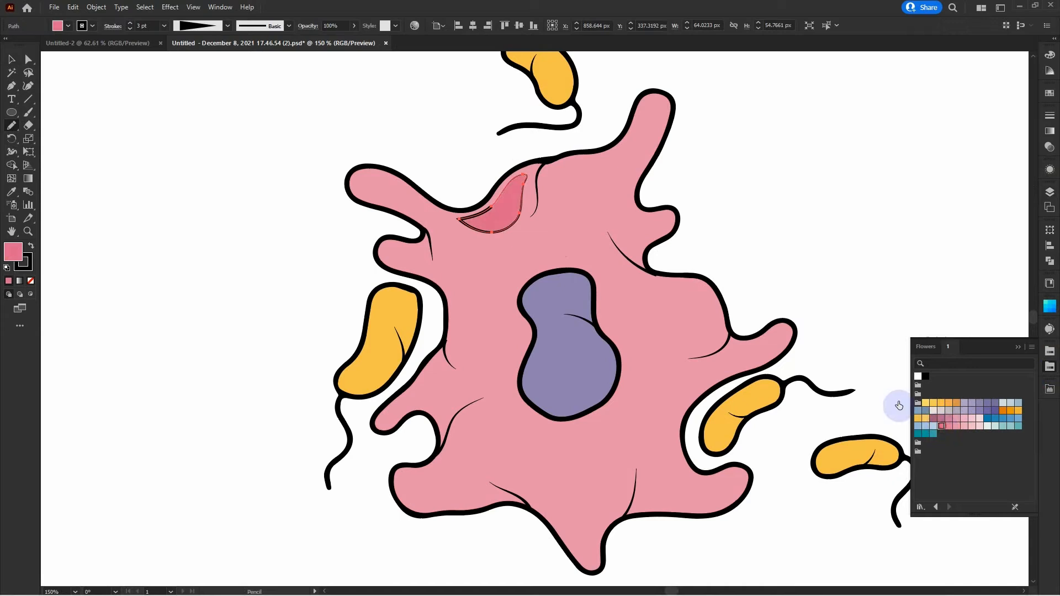
pyautogui.click(948, 426)
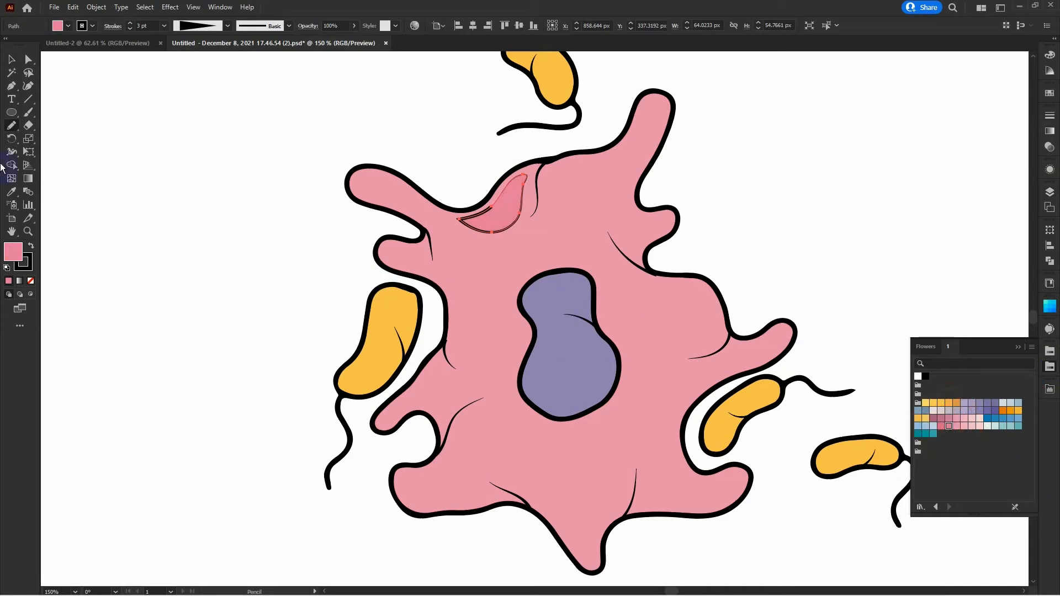
pyautogui.click(25, 265)
pyautogui.click(31, 281)
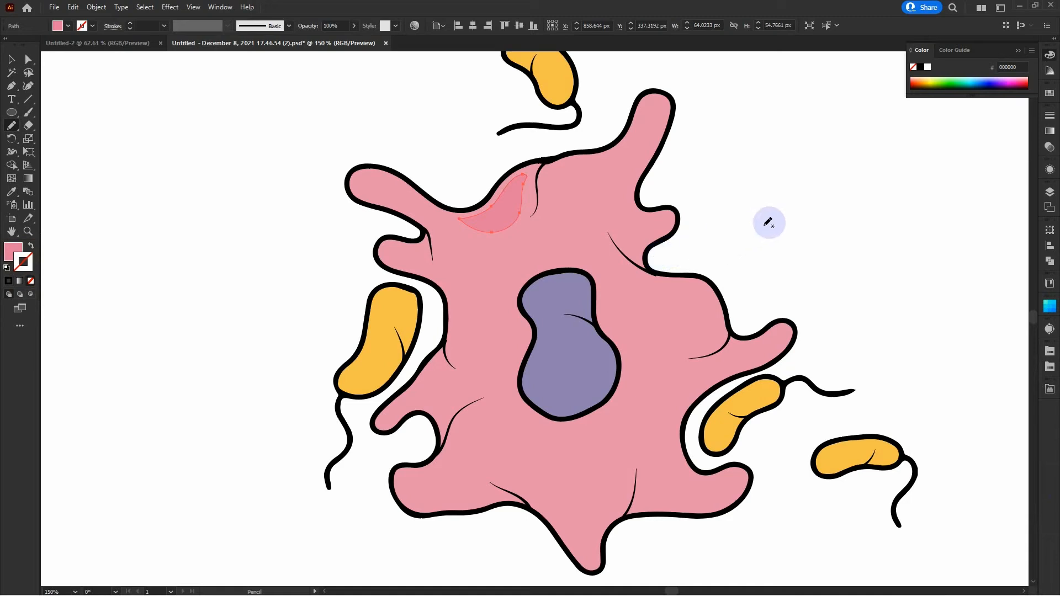
pyautogui.keyDown('ctrl'); pyautogui.click(767, 207); pyautogui.keyUp('ctrl')
# Draw darker pink shadows about 44 by 54 px in the upper-right bulge, 41 by 73 px above the bottom point and 34 by 37 px near the lower-left notch
pyautogui.press('n')
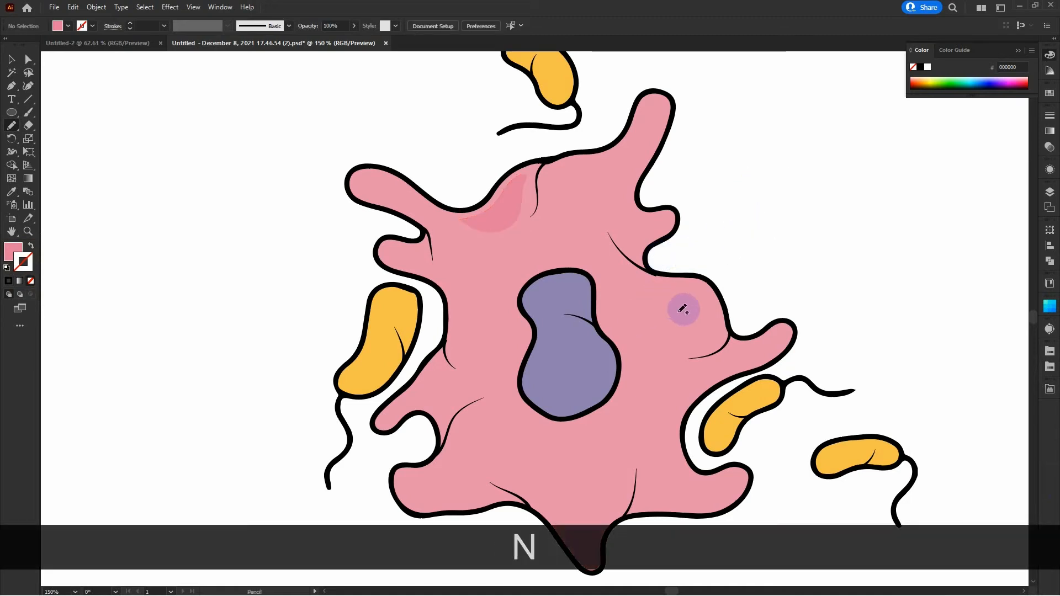
pyautogui.moveTo(701, 288)
pyautogui.mouseDown()
pyautogui.moveTo(679, 300)
pyautogui.moveTo(703, 307)
pyautogui.moveTo(710, 333)
pyautogui.moveTo(726, 303)
pyautogui.moveTo(702, 287)
pyautogui.mouseUp()
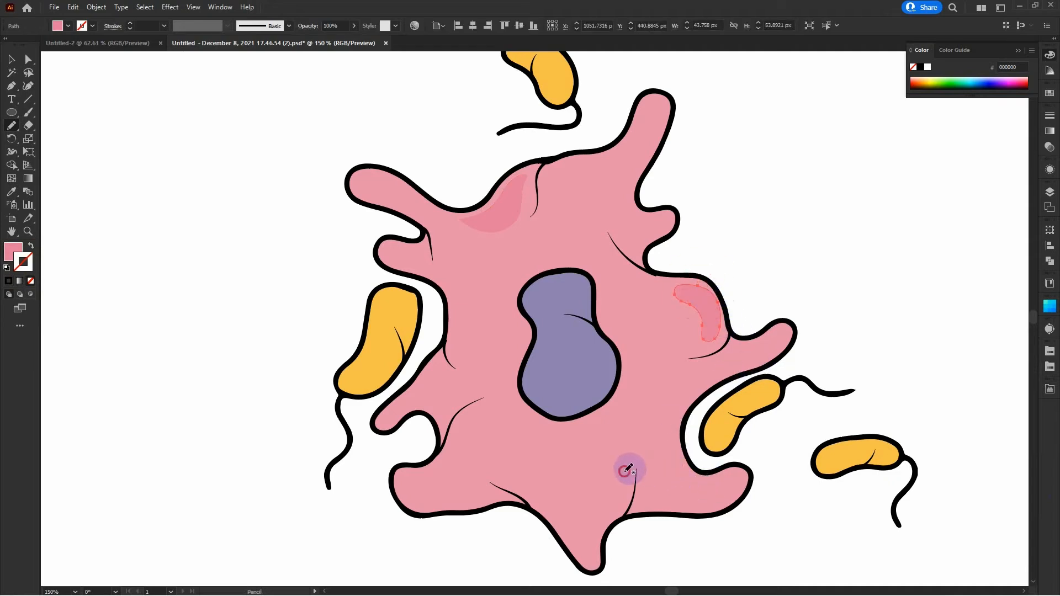
pyautogui.moveTo(625, 471)
pyautogui.mouseDown()
pyautogui.moveTo(594, 518)
pyautogui.moveTo(596, 545)
pyautogui.moveTo(627, 497)
pyautogui.moveTo(625, 471)
pyautogui.mouseUp()
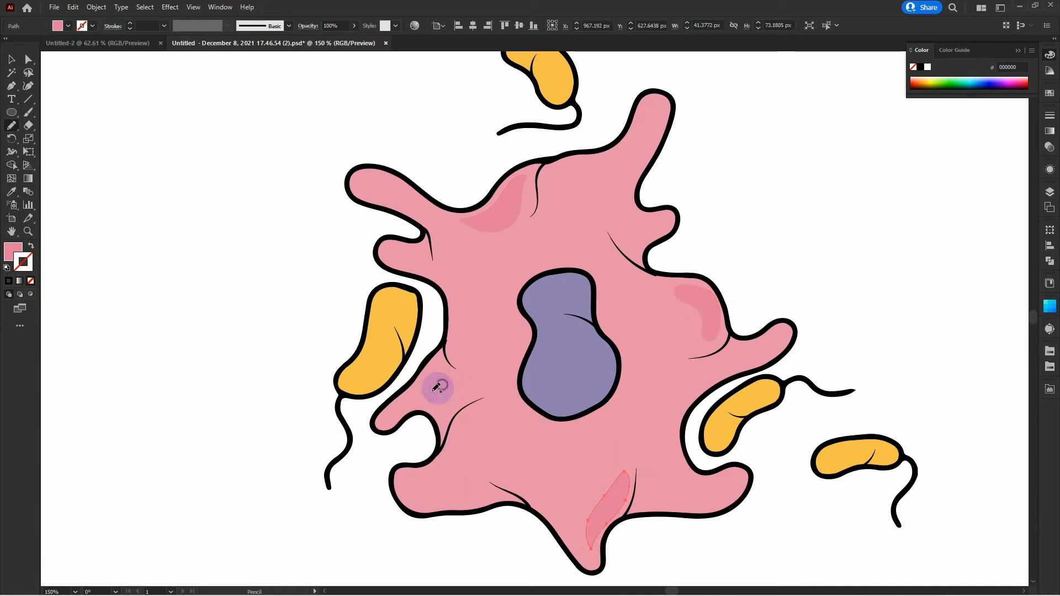
pyautogui.moveTo(436, 387)
pyautogui.mouseDown()
pyautogui.moveTo(447, 424)
pyautogui.moveTo(467, 402)
pyautogui.moveTo(437, 388)
pyautogui.mouseUp()
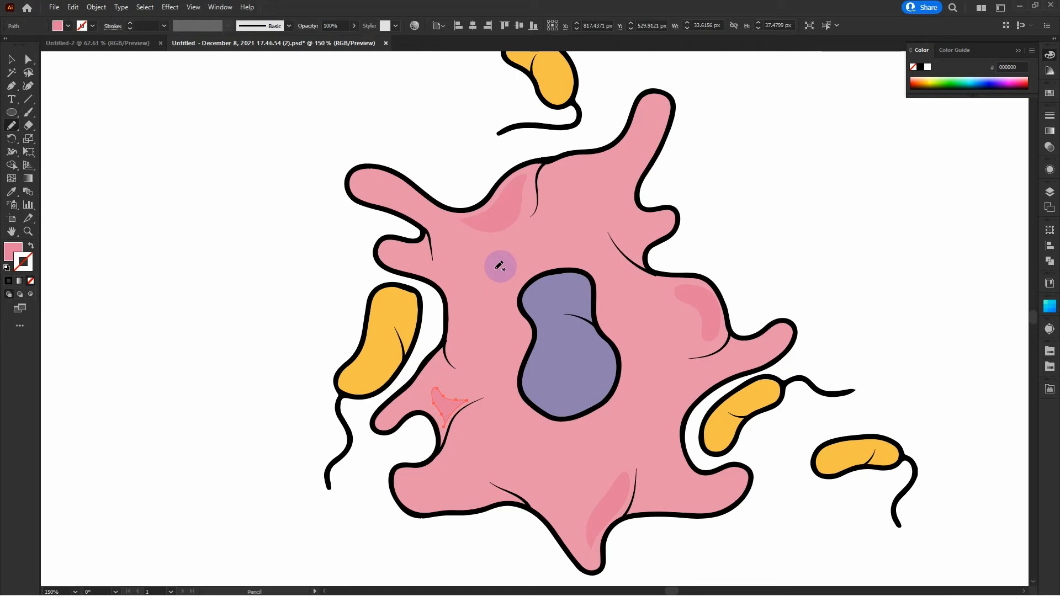
# Draw a darker pink shadow at the nucleus's upper left and a curved one about 45 by 106 px along its right side
pyautogui.moveTo(499, 266)
pyautogui.mouseDown()
pyautogui.moveTo(475, 291)
pyautogui.moveTo(508, 324)
pyautogui.moveTo(526, 275)
pyautogui.moveTo(486, 263)
pyautogui.mouseUp()
pyautogui.moveTo(636, 346)
pyautogui.mouseDown()
pyautogui.moveTo(638, 384)
pyautogui.moveTo(611, 413)
pyautogui.moveTo(623, 423)
pyautogui.moveTo(660, 377)
pyautogui.moveTo(628, 309)
pyautogui.moveTo(634, 343)
pyautogui.mouseUp()
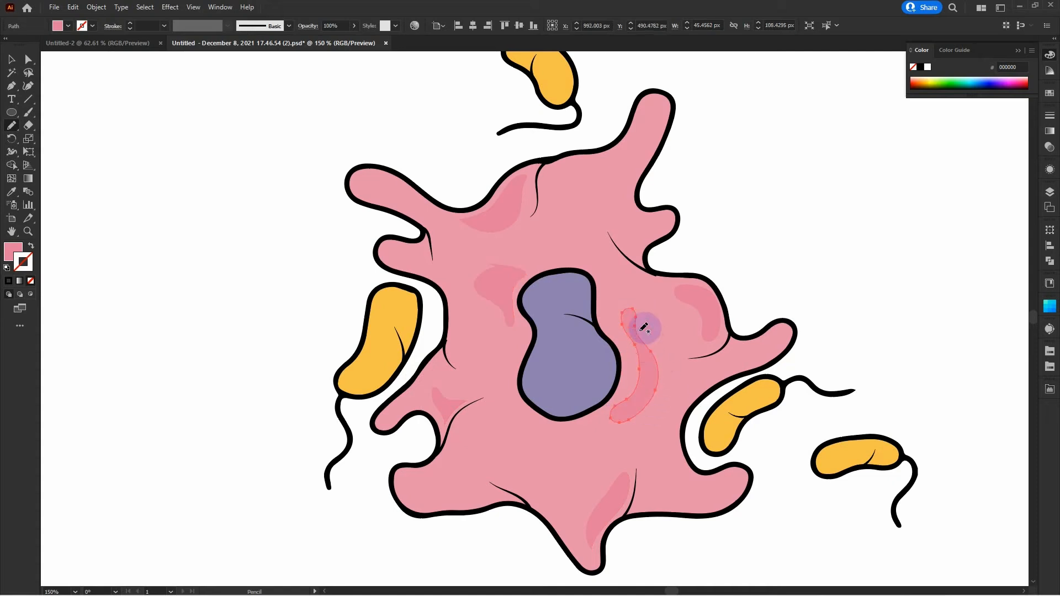
pyautogui.keyDown('ctrl'); pyautogui.click(781, 227); pyautogui.keyUp('ctrl')
pyautogui.scroll(-3, 786, 226)
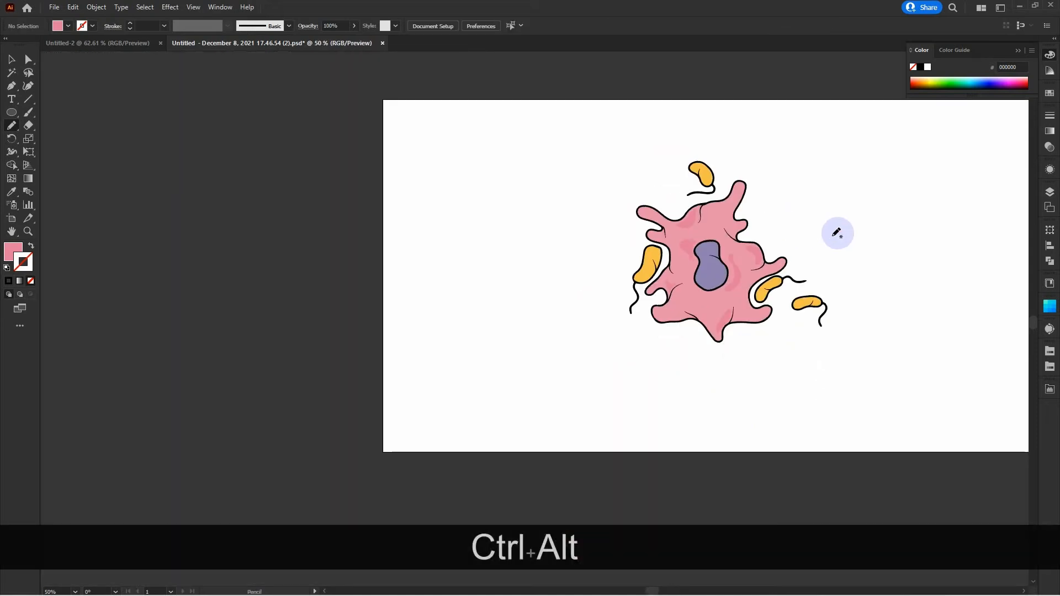
# Draw a shape about 22 by 51 px in the cell's upper-right arm and give it a pale pink F5D1D6 fill without stroke
pyautogui.scroll(3, 786, 233)
pyautogui.press('n')
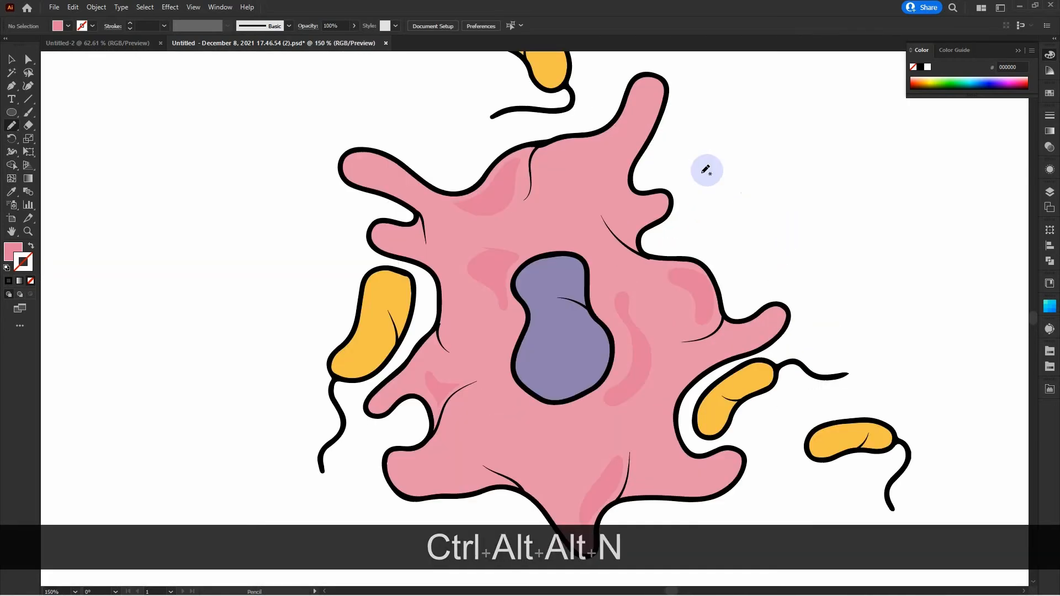
pyautogui.moveTo(644, 90)
pyautogui.mouseDown()
pyautogui.moveTo(634, 134)
pyautogui.moveTo(662, 105)
pyautogui.moveTo(655, 90)
pyautogui.mouseUp()
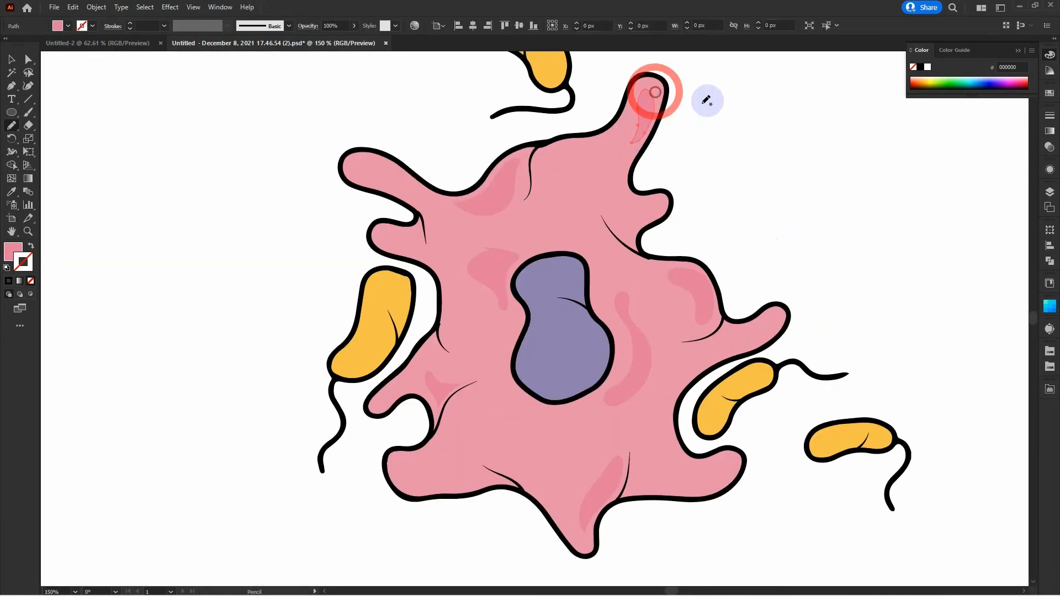
pyautogui.click(1050, 366)
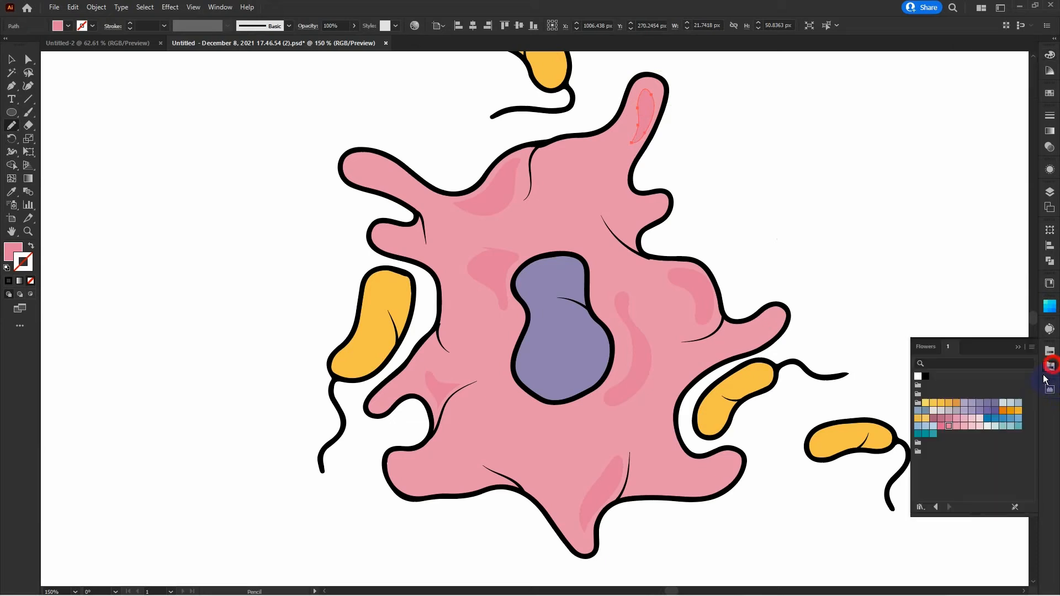
pyautogui.click(979, 426)
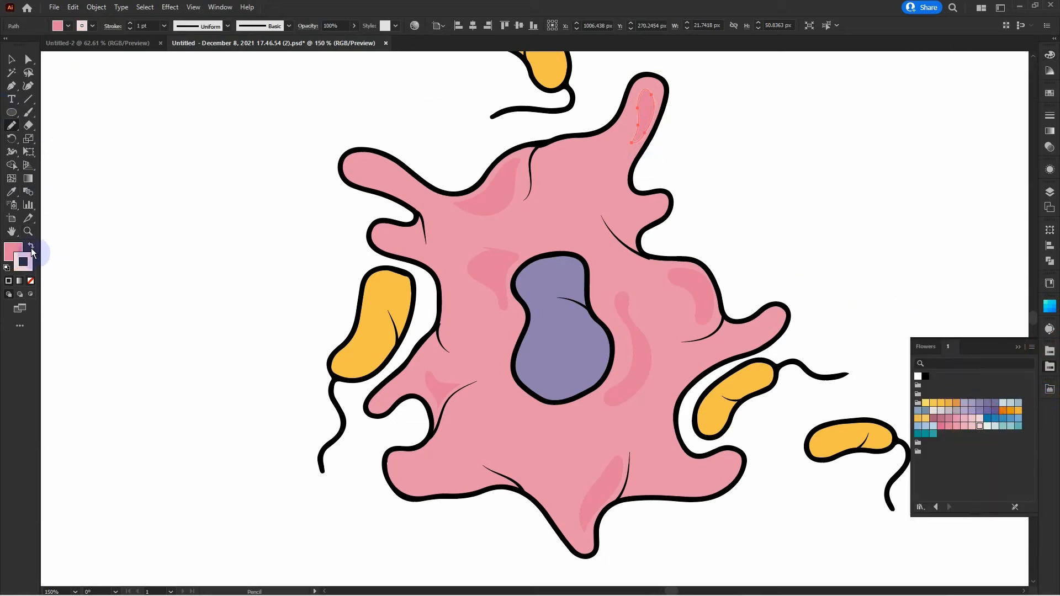
pyautogui.click(31, 245)
pyautogui.click(31, 280)
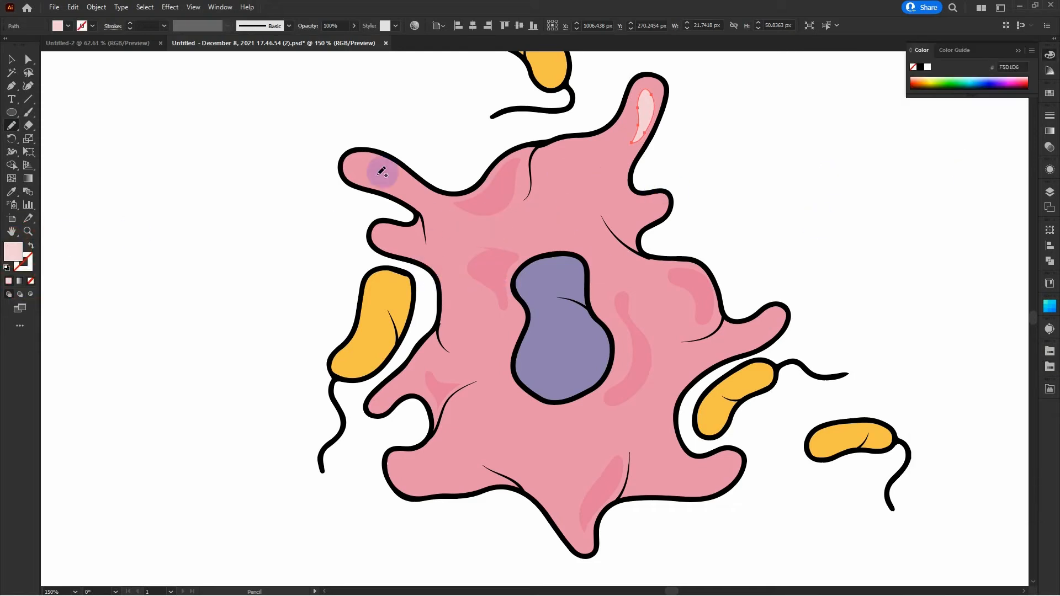
# Draw a pale pink highlight about 42 by 27 px inside the cell's upper-left arm
pyautogui.moveTo(359, 160)
pyautogui.mouseDown()
pyautogui.moveTo(398, 186)
pyautogui.moveTo(362, 163)
pyautogui.mouseUp()
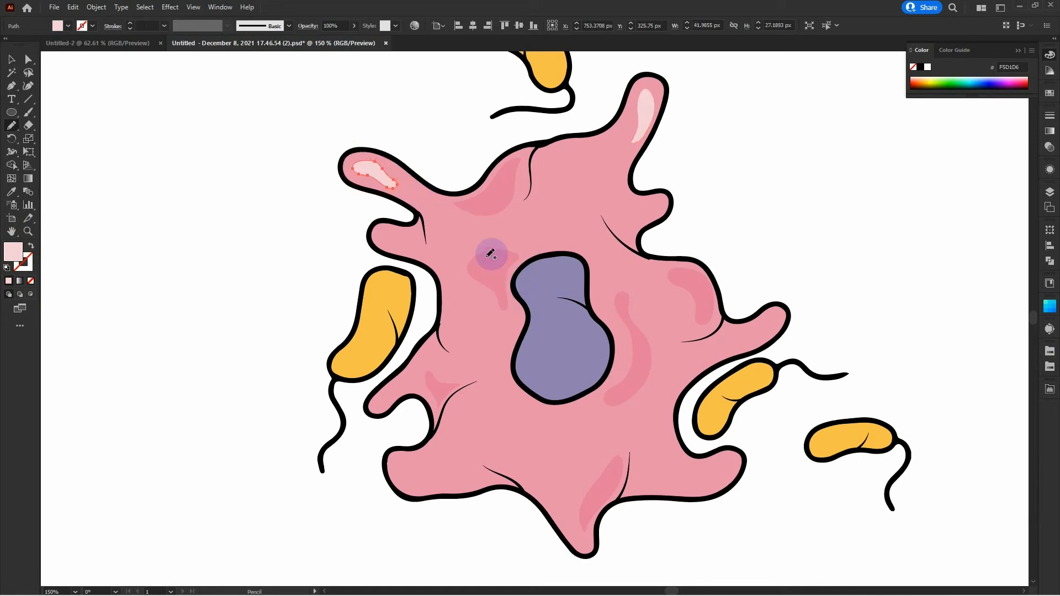
pyautogui.scroll(-1, 491, 254)
pyautogui.keyDown('ctrl'); pyautogui.click(699, 216); pyautogui.keyUp('ctrl')
pyautogui.scroll(-4, 722, 221)
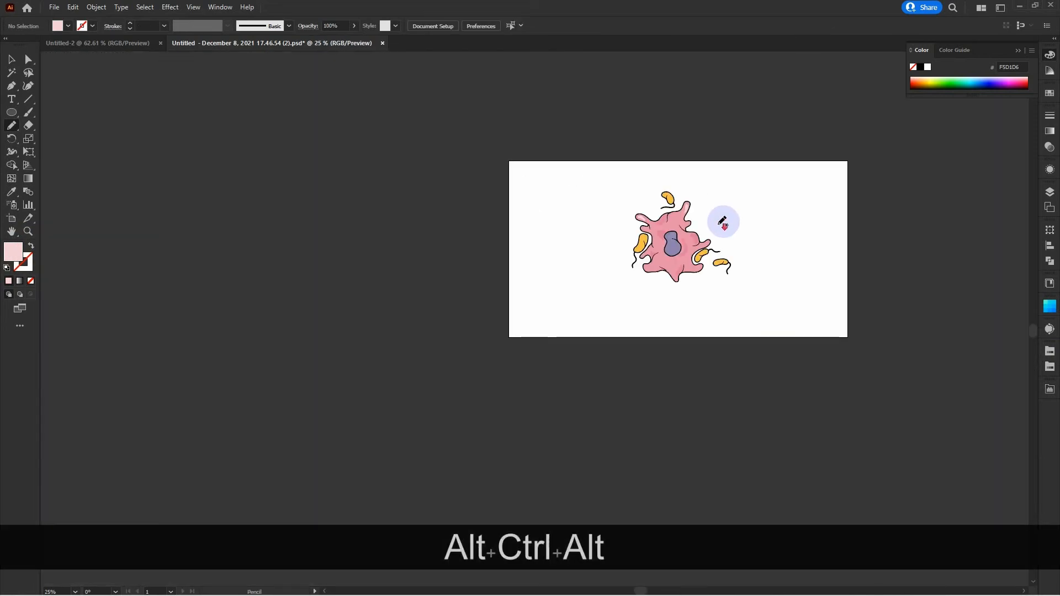
# Draw a pale pink highlight about 61 by 71 px above the nucleus and set its opacity to 50%
pyautogui.scroll(3, 717, 221)
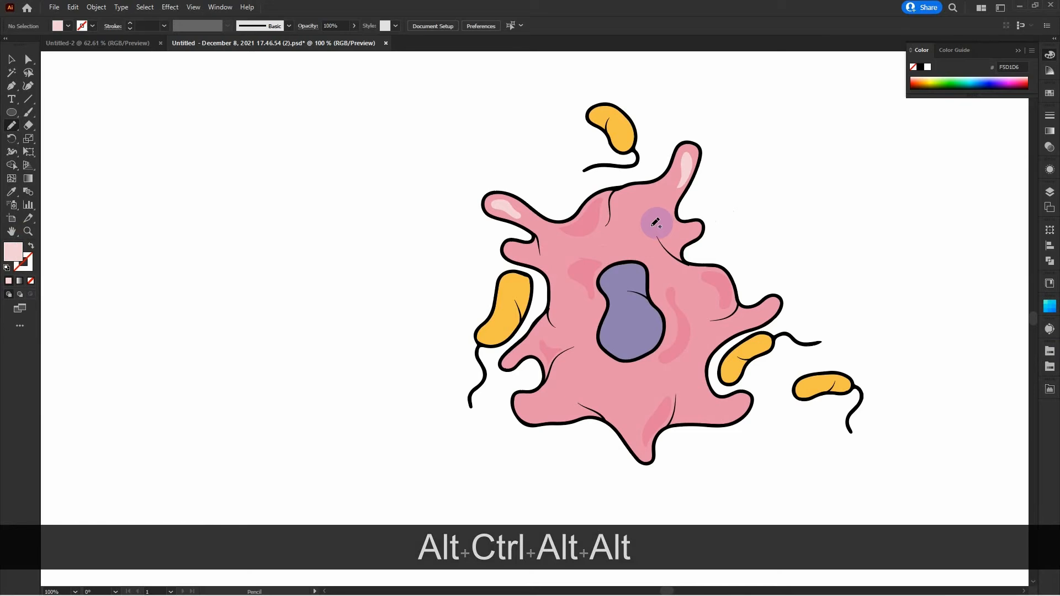
pyautogui.press('n')
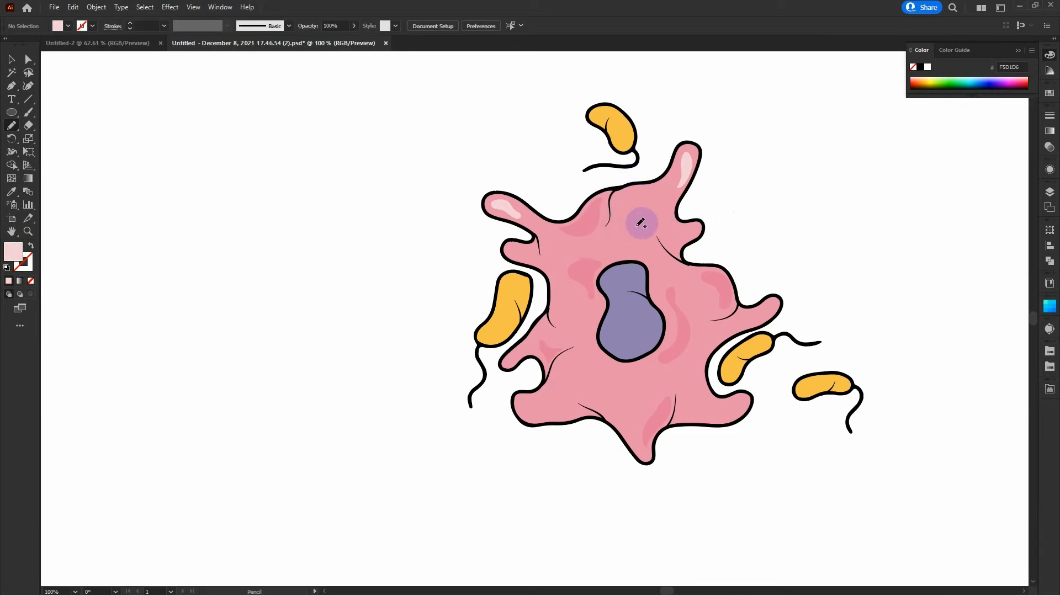
pyautogui.moveTo(645, 209)
pyautogui.mouseDown()
pyautogui.moveTo(622, 252)
pyautogui.moveTo(648, 237)
pyautogui.moveTo(646, 211)
pyautogui.mouseUp()
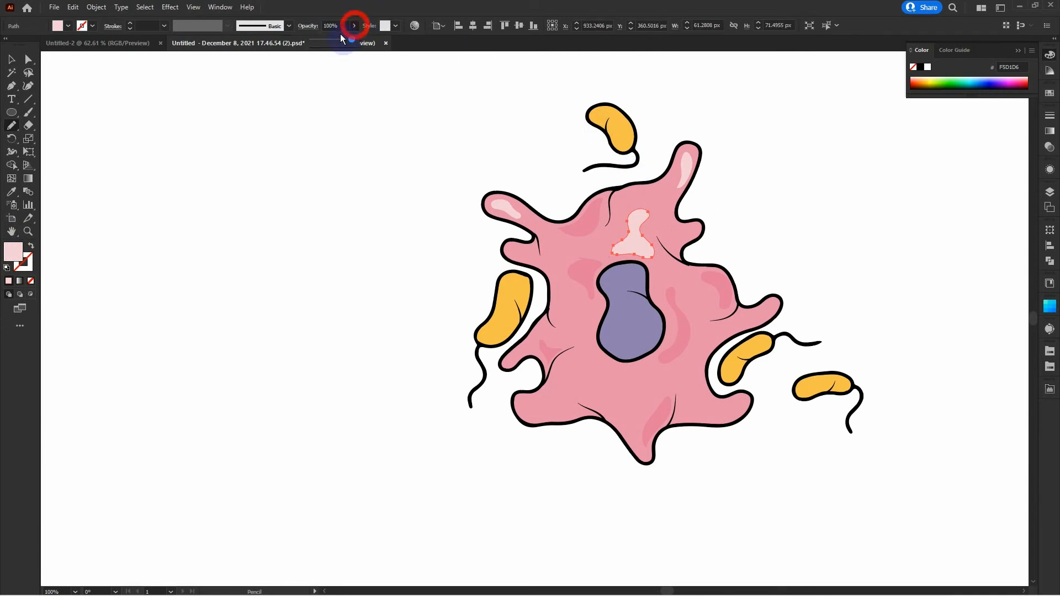
pyautogui.moveTo(341, 39); pyautogui.dragTo(332, 39)
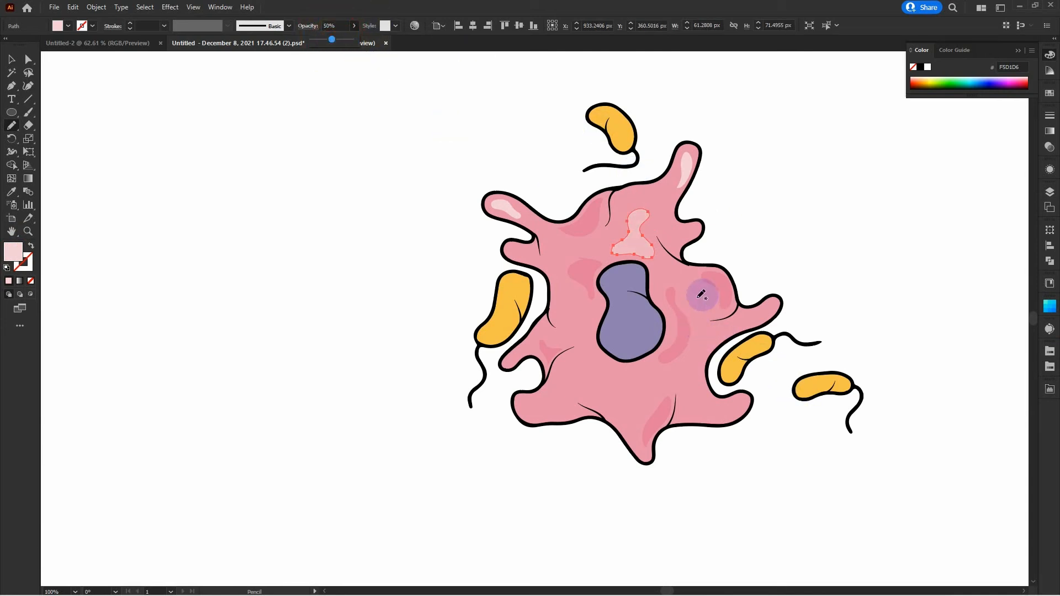
# Draw 50% highlights about 44 by 76 px right of the nucleus, along the right arm, and about 79 by 36 px in the lower-right lobe
pyautogui.moveTo(694, 291)
pyautogui.mouseDown()
pyautogui.moveTo(704, 343)
pyautogui.moveTo(722, 337)
pyautogui.moveTo(699, 294)
pyautogui.mouseUp()
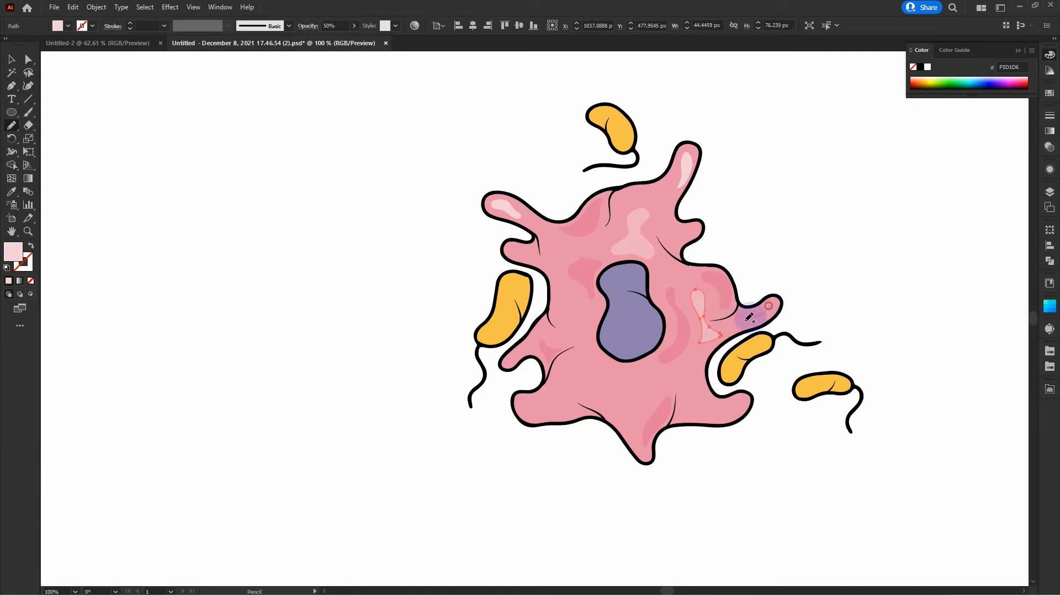
pyautogui.moveTo(769, 310); pyautogui.dragTo(760, 317)
pyautogui.moveTo(734, 399)
pyautogui.mouseDown()
pyautogui.moveTo(698, 396)
pyautogui.moveTo(684, 414)
pyautogui.moveTo(719, 418)
pyautogui.moveTo(738, 406)
pyautogui.mouseUp()
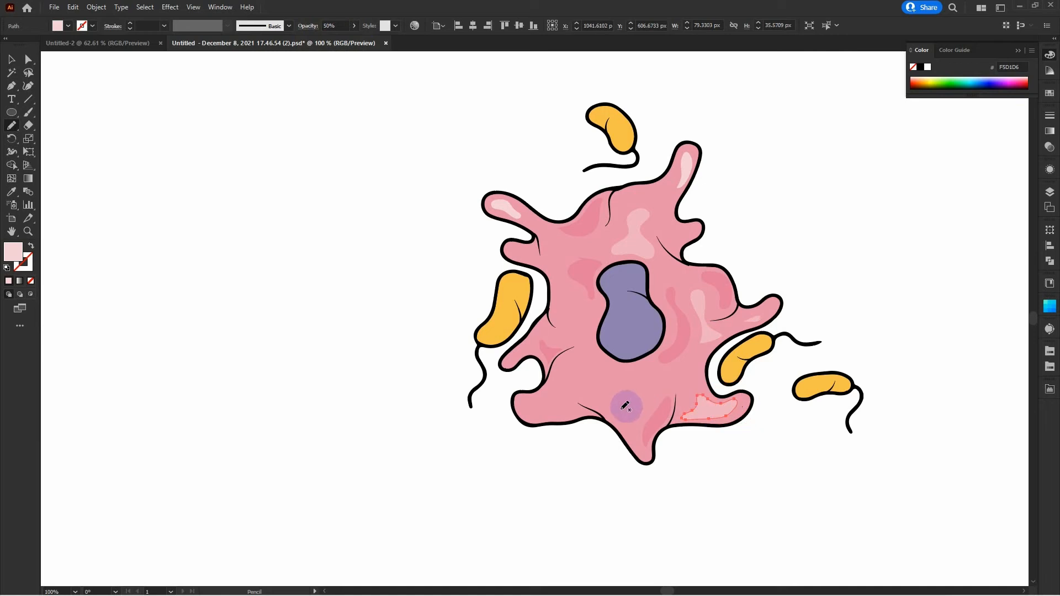
# Draw 50% highlights about 36 by 42 px in the bottom point and 67 by 29 px in the lower-left lobe, plus others along the cell's left side
pyautogui.moveTo(618, 419)
pyautogui.mouseDown()
pyautogui.moveTo(638, 445)
pyautogui.moveTo(620, 407)
pyautogui.mouseUp()
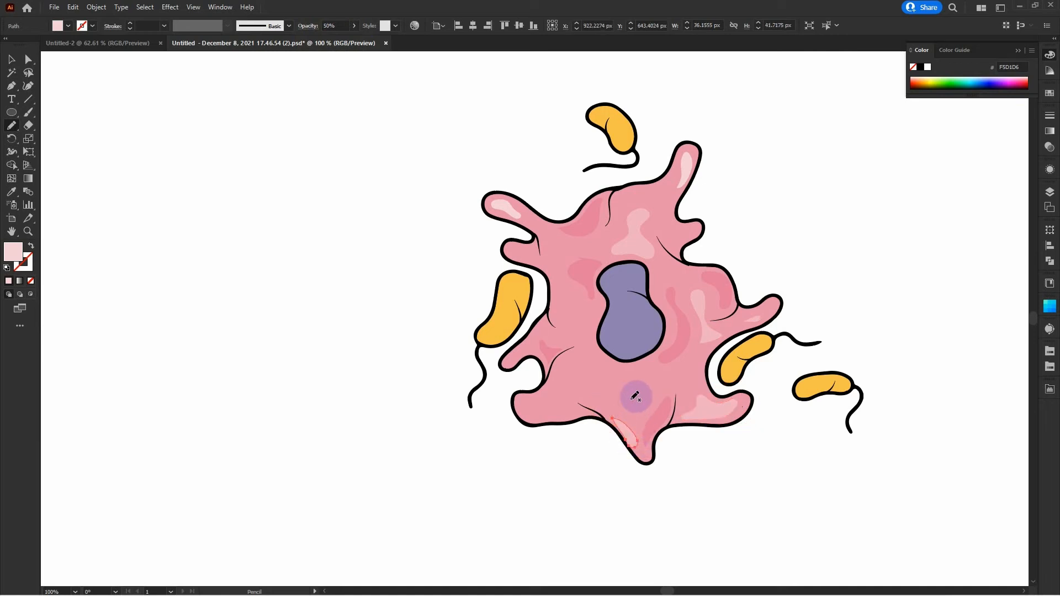
pyautogui.moveTo(549, 392)
pyautogui.mouseDown()
pyautogui.moveTo(525, 406)
pyautogui.moveTo(566, 412)
pyautogui.moveTo(545, 403)
pyautogui.moveTo(549, 393)
pyautogui.mouseUp()
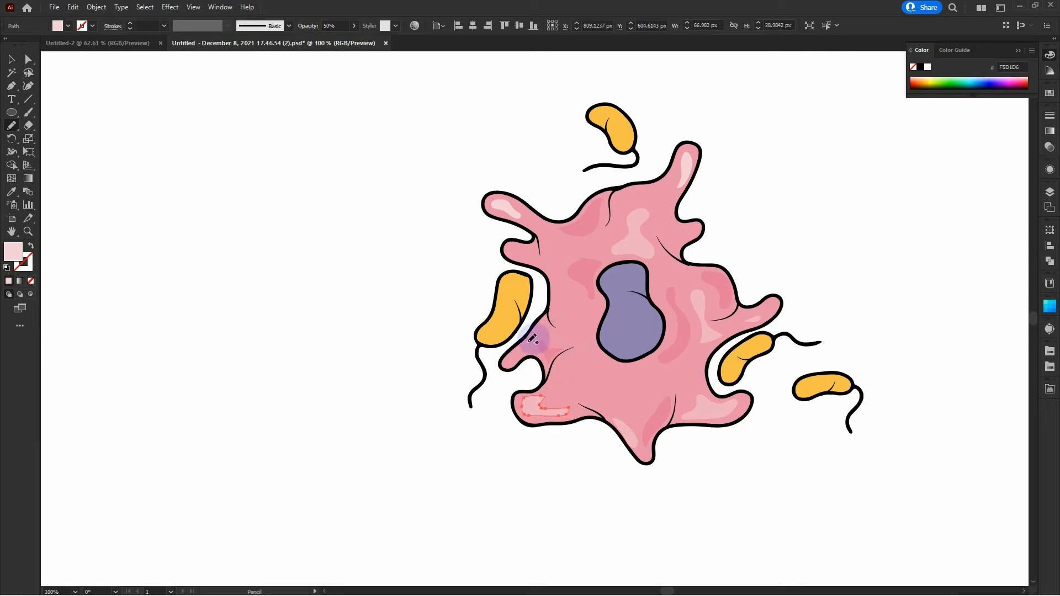
pyautogui.moveTo(523, 349)
pyautogui.mouseDown()
pyautogui.moveTo(507, 360)
pyautogui.moveTo(522, 350)
pyautogui.mouseUp()
pyautogui.moveTo(567, 291)
pyautogui.mouseDown()
pyautogui.moveTo(594, 351)
pyautogui.moveTo(567, 287)
pyautogui.moveTo(518, 246)
pyautogui.moveTo(542, 265)
pyautogui.moveTo(533, 251)
pyautogui.moveTo(558, 237)
pyautogui.moveTo(559, 273)
pyautogui.moveTo(585, 250)
pyautogui.moveTo(554, 233)
pyautogui.mouseUp()
pyautogui.keyDown('ctrl'); pyautogui.click(791, 222); pyautogui.keyUp('ctrl')
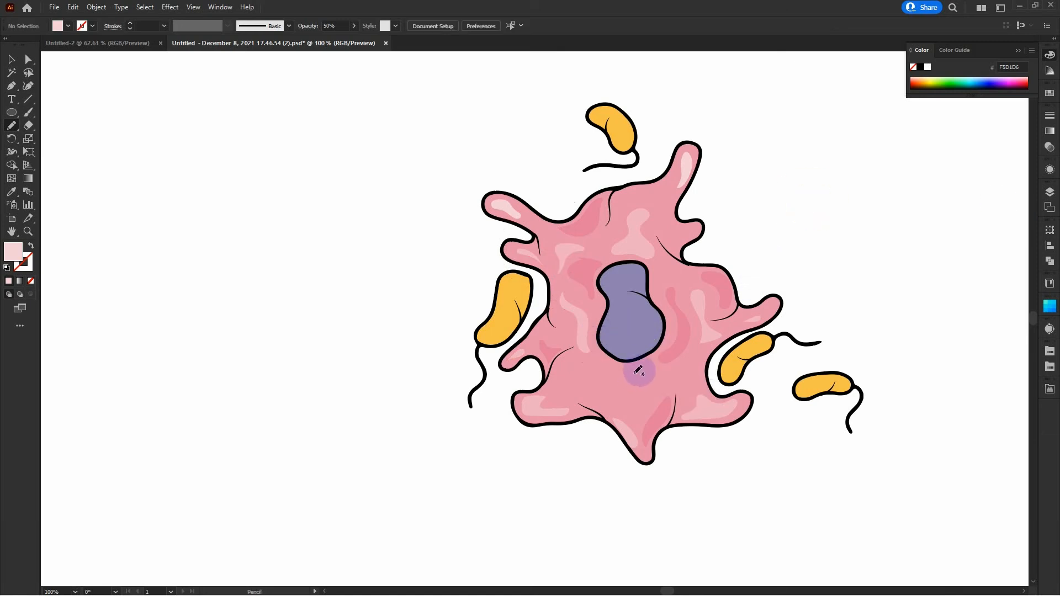
# Draw a branching 50% highlight about 82 by 75 px below the nucleus and deselect it
pyautogui.moveTo(637, 374)
pyautogui.mouseDown()
pyautogui.moveTo(611, 369)
pyautogui.moveTo(634, 415)
pyautogui.moveTo(653, 364)
pyautogui.moveTo(636, 374)
pyautogui.mouseUp()
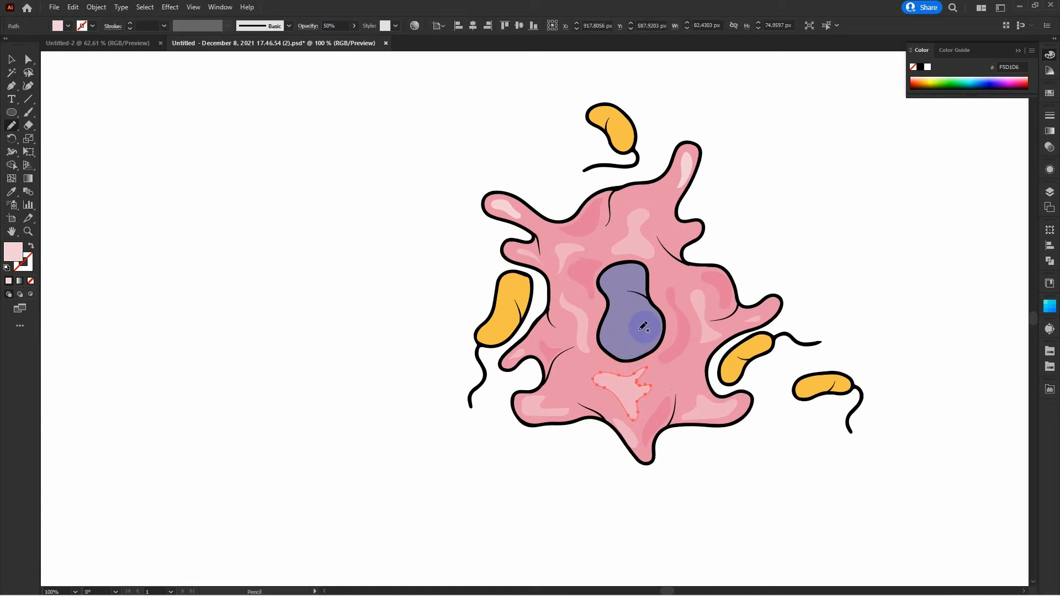
pyautogui.keyDown('ctrl'); pyautogui.click(772, 218); pyautogui.keyUp('ctrl')
pyautogui.scroll(-3, 776, 222)
pyautogui.press('v')
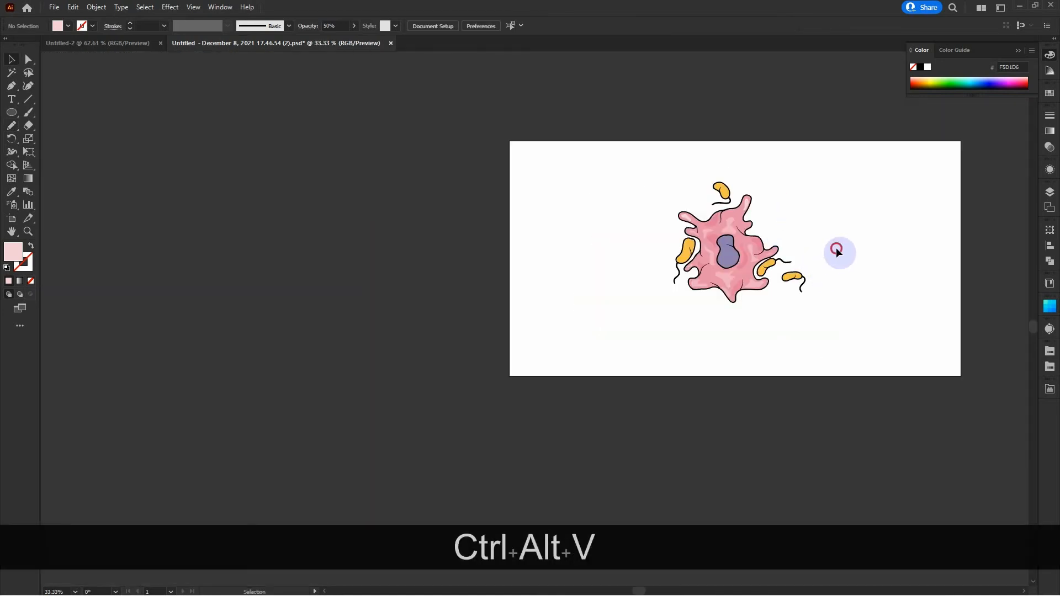
# Draw a highlight about 24 by 43 px on the right side of the top bacterium and give it an opaque white fill
pyautogui.scroll(-1, 836, 247)
pyautogui.scroll(3, 804, 218)
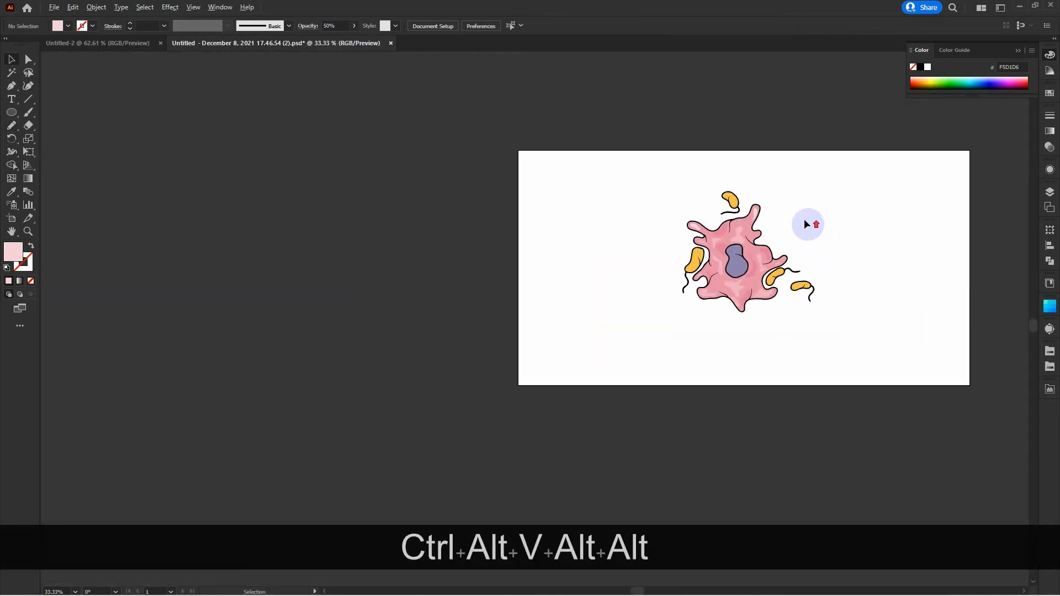
pyautogui.scroll(1, 673, 197)
pyautogui.press('n')
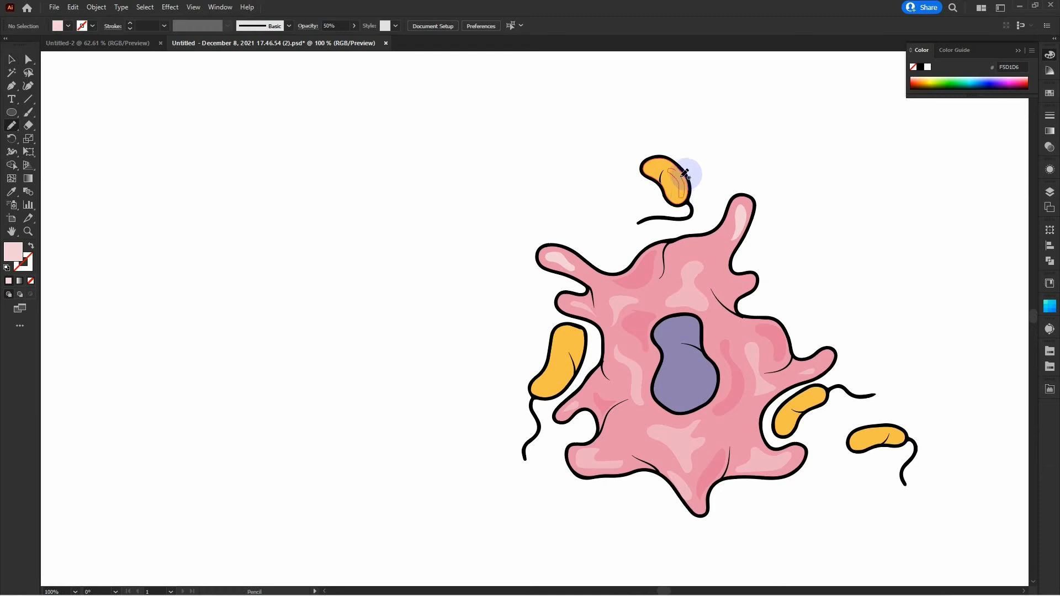
pyautogui.moveTo(685, 173); pyautogui.dragTo(687, 170)
pyautogui.press('i')
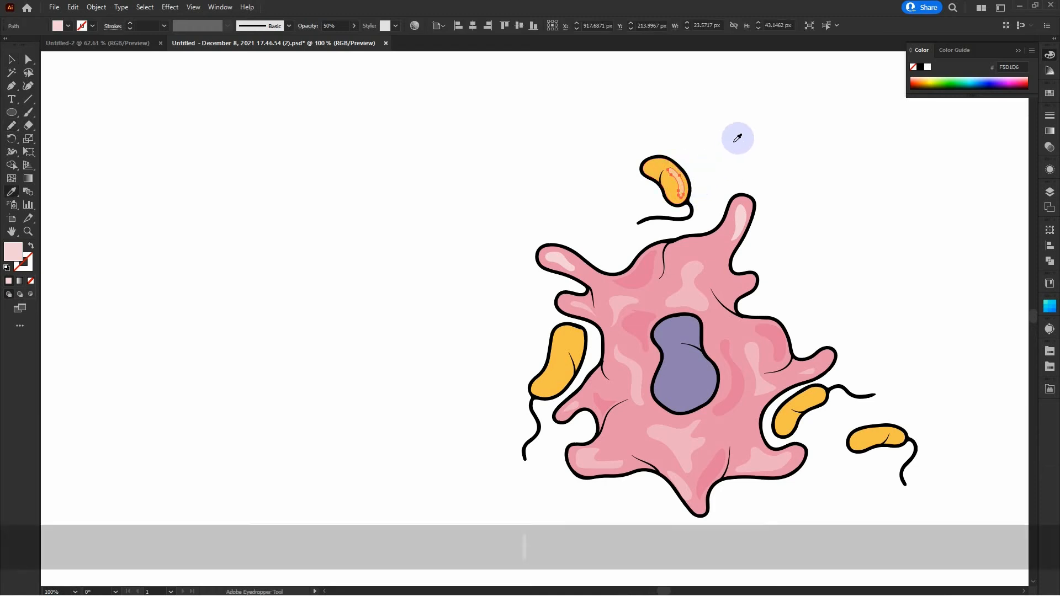
pyautogui.click(723, 135)
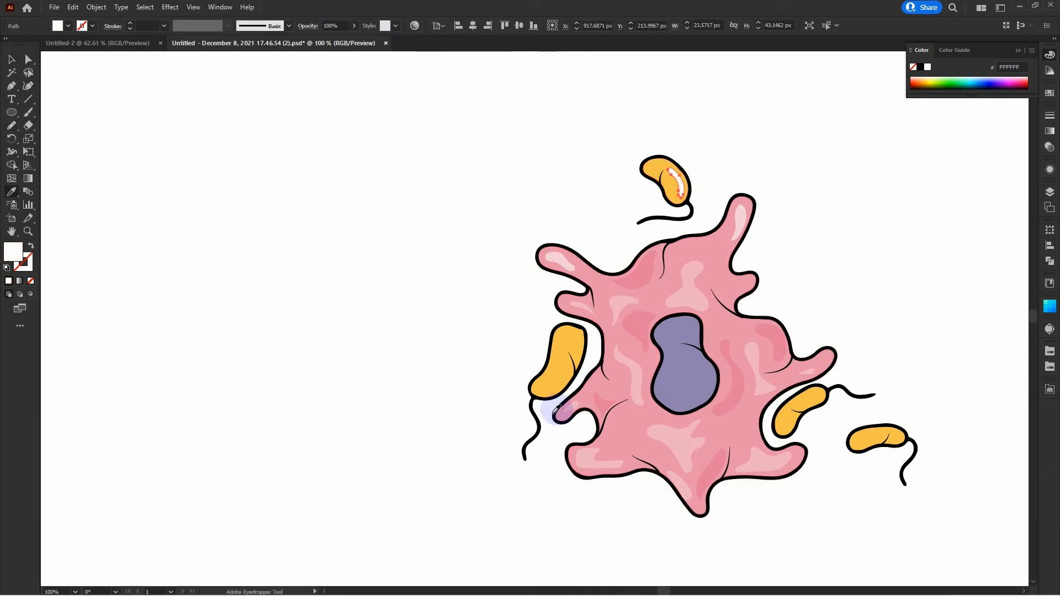
# Draw small white highlights near both ends of the three lower bacteria, about 6 to 28 px across, and deselect
pyautogui.press('n')
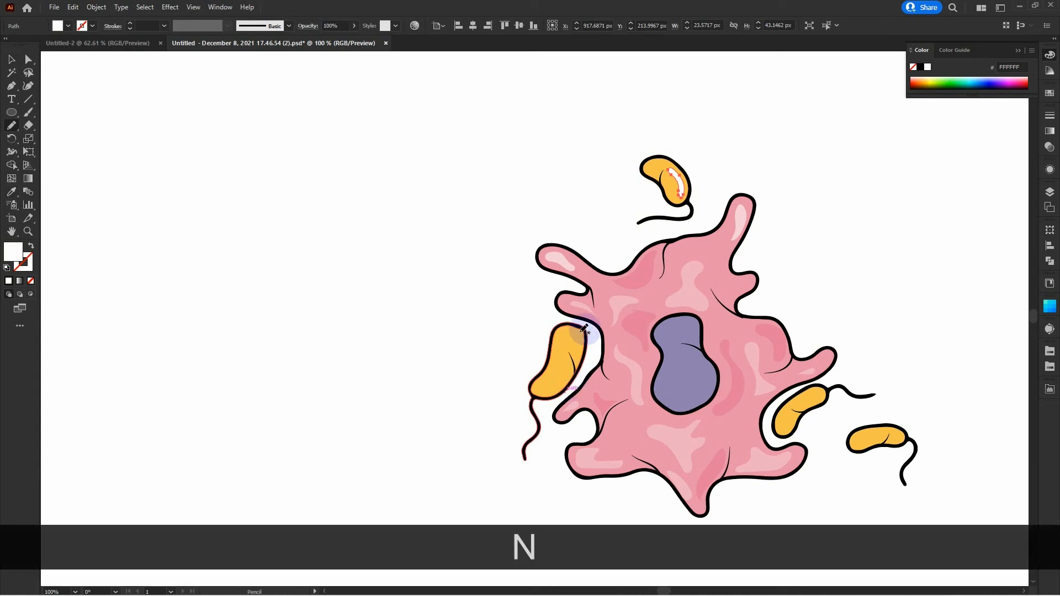
pyautogui.moveTo(582, 336)
pyautogui.mouseDown()
pyautogui.moveTo(546, 391)
pyautogui.moveTo(572, 376)
pyautogui.mouseUp()
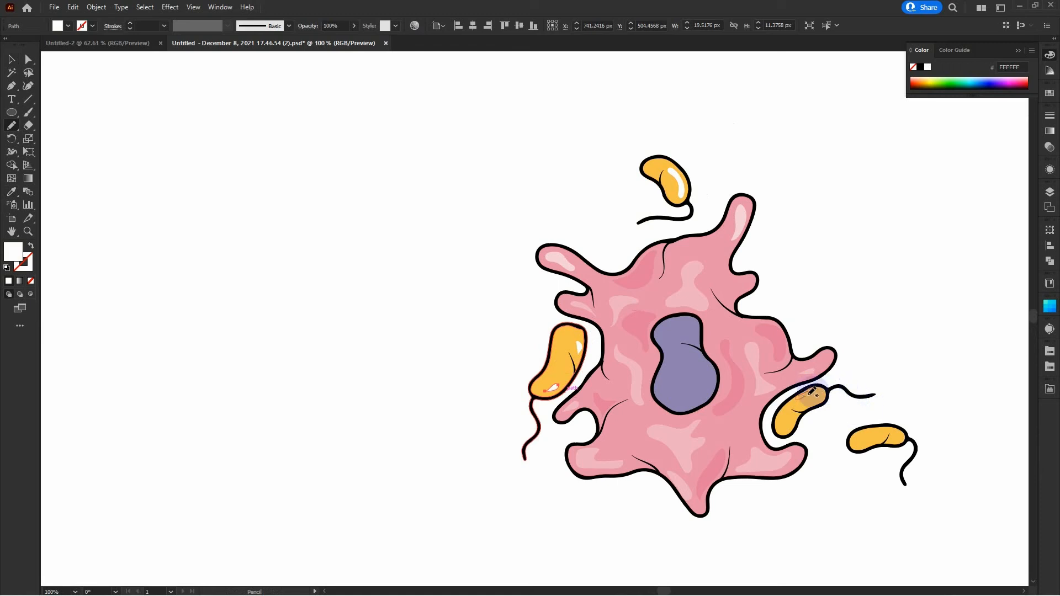
pyautogui.moveTo(812, 392); pyautogui.dragTo(777, 432)
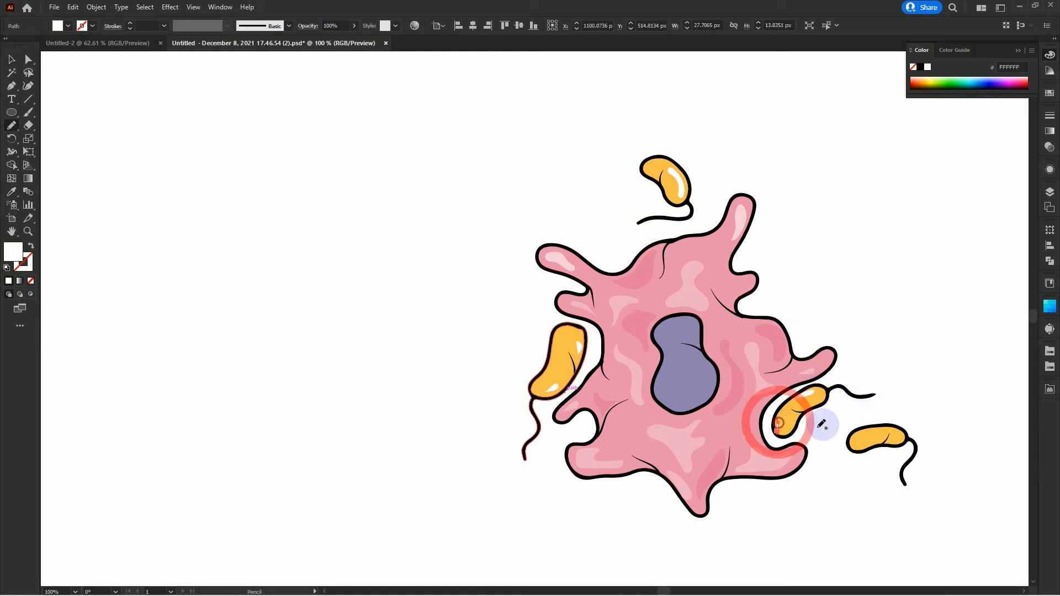
pyautogui.moveTo(860, 432); pyautogui.dragTo(850, 439)
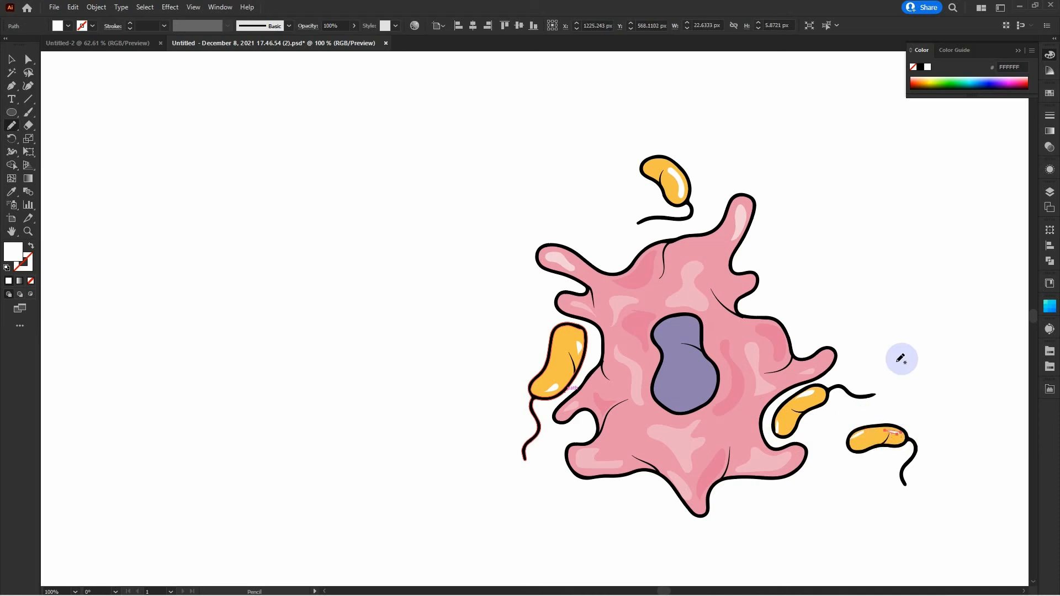
pyautogui.keyDown('ctrl'); pyautogui.click(880, 273); pyautogui.keyUp('ctrl')
# Select the top bacterium's white highlight, set its opacity to 61% and deselect it
pyautogui.scroll(-3, 874, 270)
pyautogui.press('v')
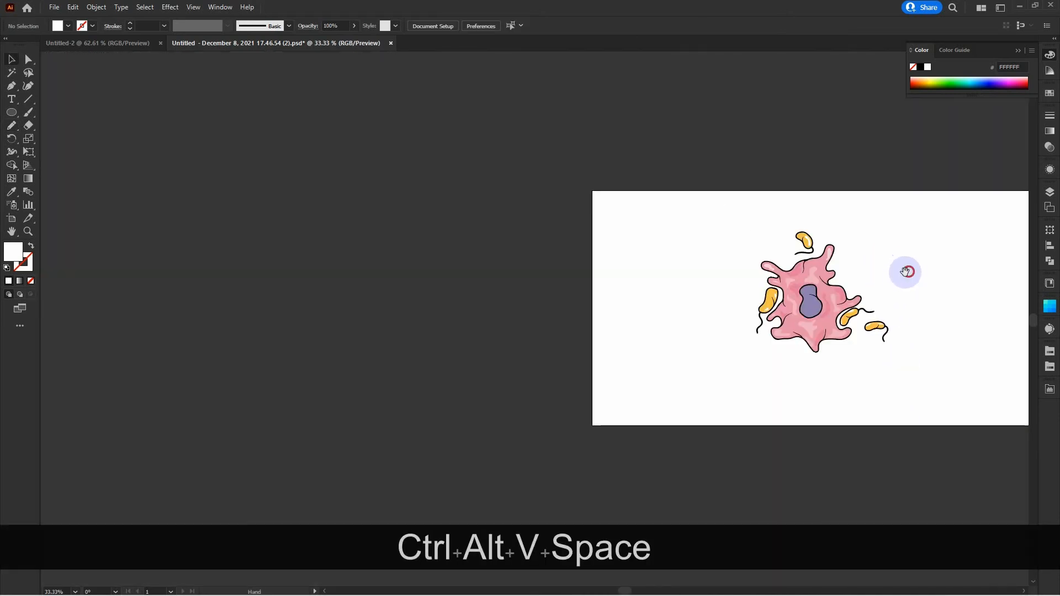
pyautogui.moveTo(902, 272); pyautogui.dragTo(727, 310)
pyautogui.scroll(4, 665, 251)
pyautogui.press('a')
pyautogui.moveTo(664, 251); pyautogui.dragTo(668, 236)
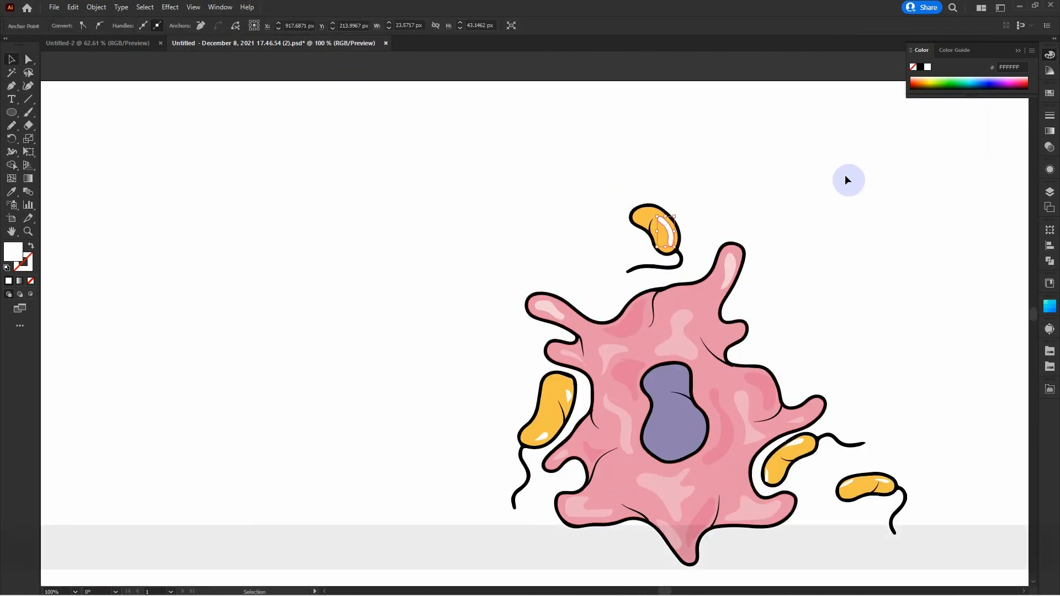
pyautogui.press('v')
pyautogui.click(1050, 147)
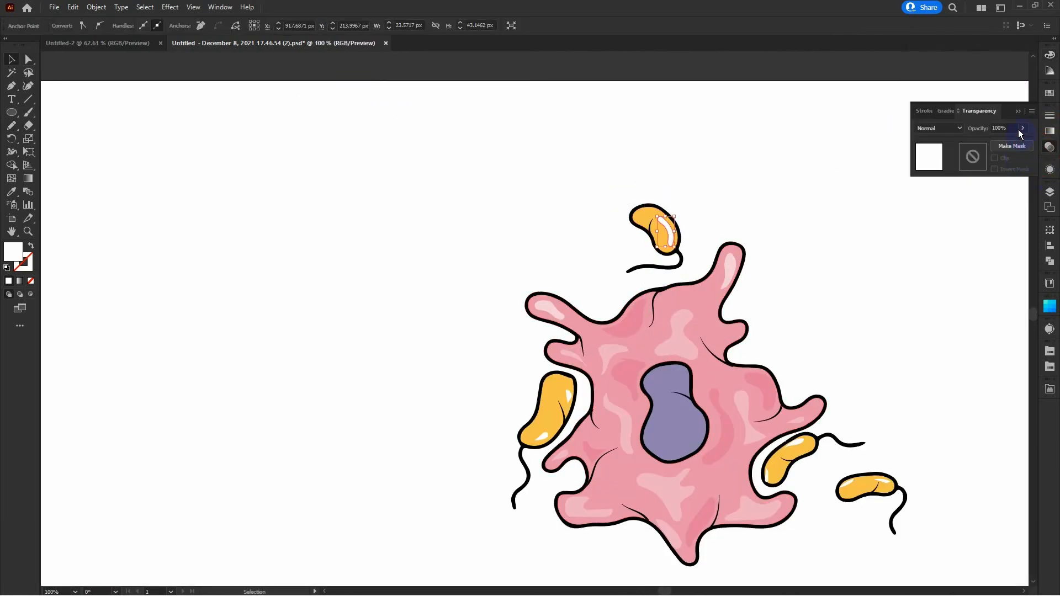
pyautogui.click(1020, 129)
pyautogui.moveTo(1007, 141); pyautogui.dragTo(1004, 141)
pyautogui.click(1018, 110)
pyautogui.click(725, 184)
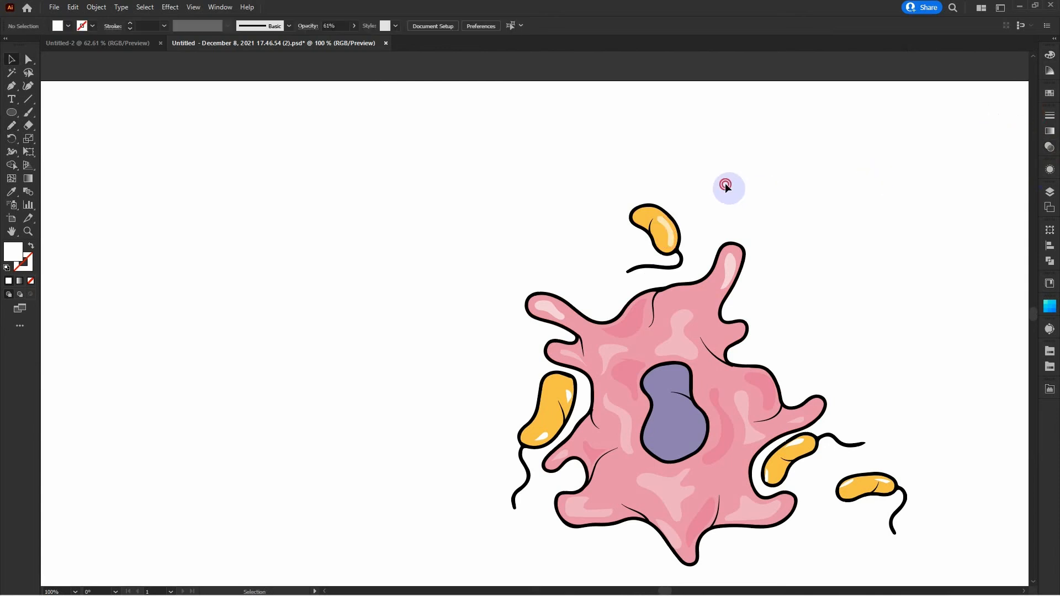
# Select the white highlights on the other three bacteria, match them to the top bacterium's 61% highlight and deselect
pyautogui.press('alt')
pyautogui.click(570, 396)
pyautogui.keyDown('shift'); pyautogui.click(540, 436); pyautogui.keyUp('shift')
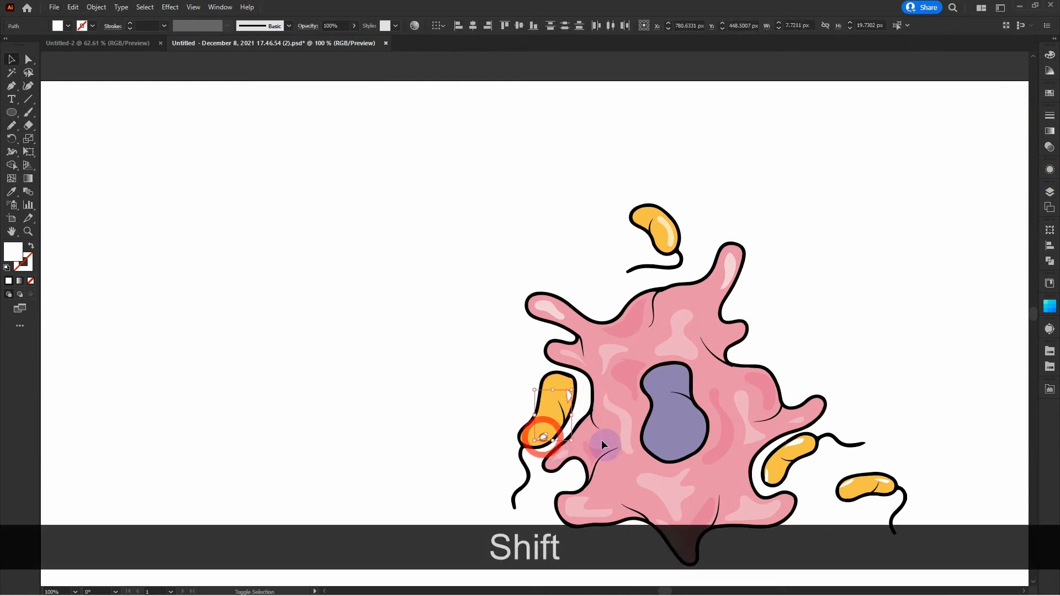
pyautogui.keyDown('shift'); pyautogui.click(802, 445); pyautogui.keyUp('shift')
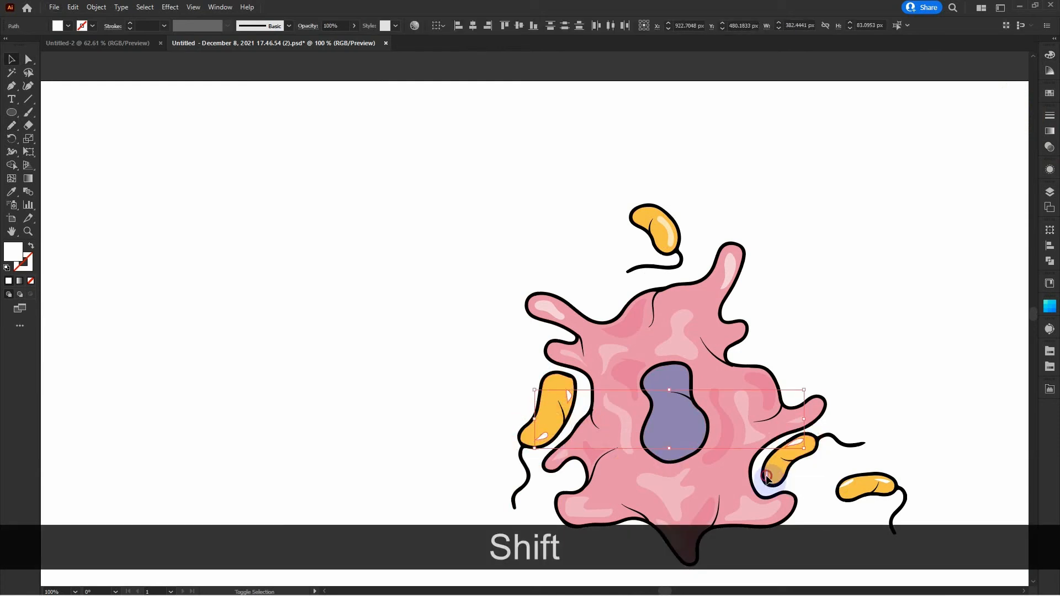
pyautogui.keyDown('shift'); pyautogui.click(767, 476); pyautogui.keyUp('shift')
pyautogui.keyDown('shift'); pyautogui.click(851, 486); pyautogui.keyUp('shift')
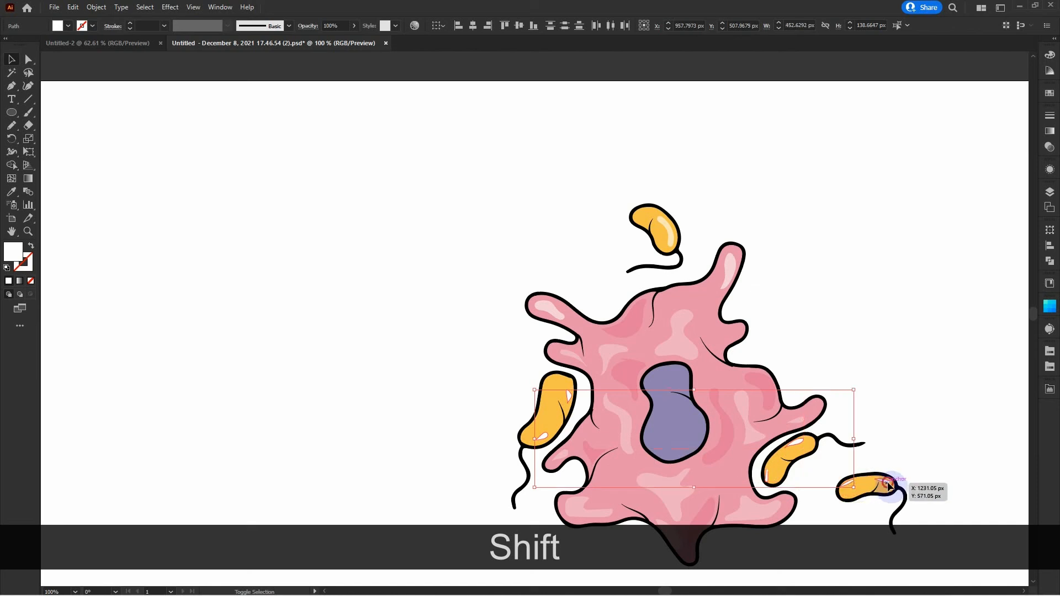
pyautogui.keyDown('shift'); pyautogui.click(886, 486); pyautogui.keyUp('shift')
pyautogui.press('a')
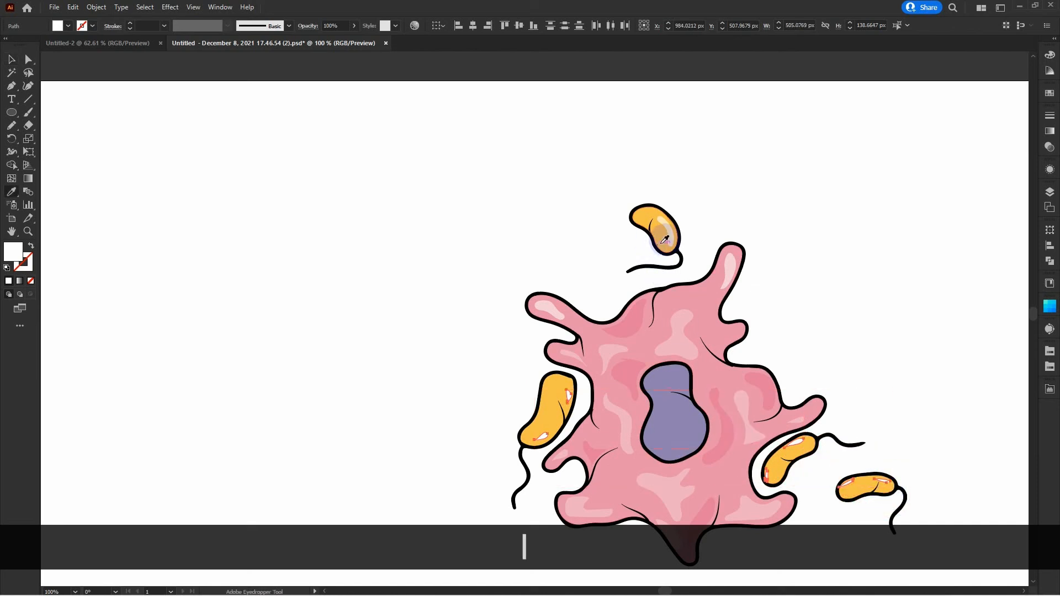
pyautogui.click(720, 198)
# Draw a highlight about 43 by 34 px in the nucleus's upper lobe and fill it with a pale purple swatch
pyautogui.scroll(-2, 726, 188)
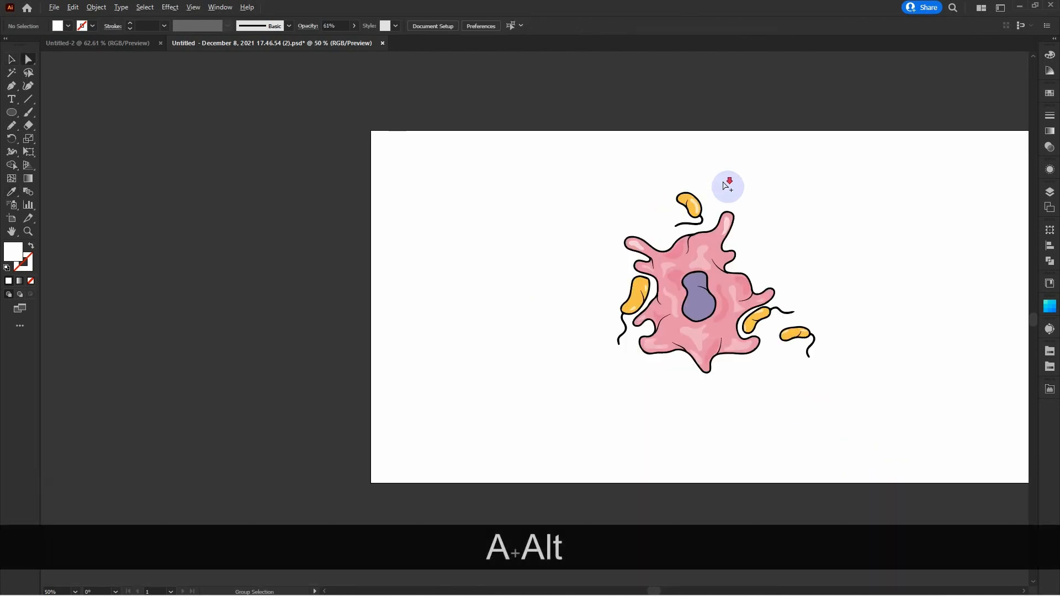
pyautogui.moveTo(802, 263); pyautogui.dragTo(750, 287)
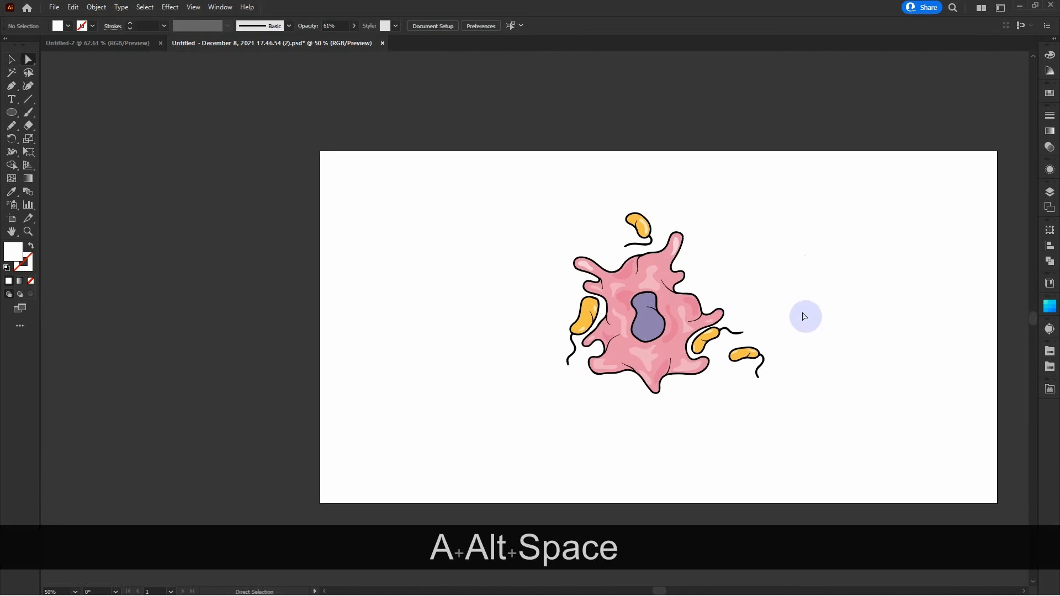
pyautogui.press('v')
pyautogui.scroll(1, 728, 328)
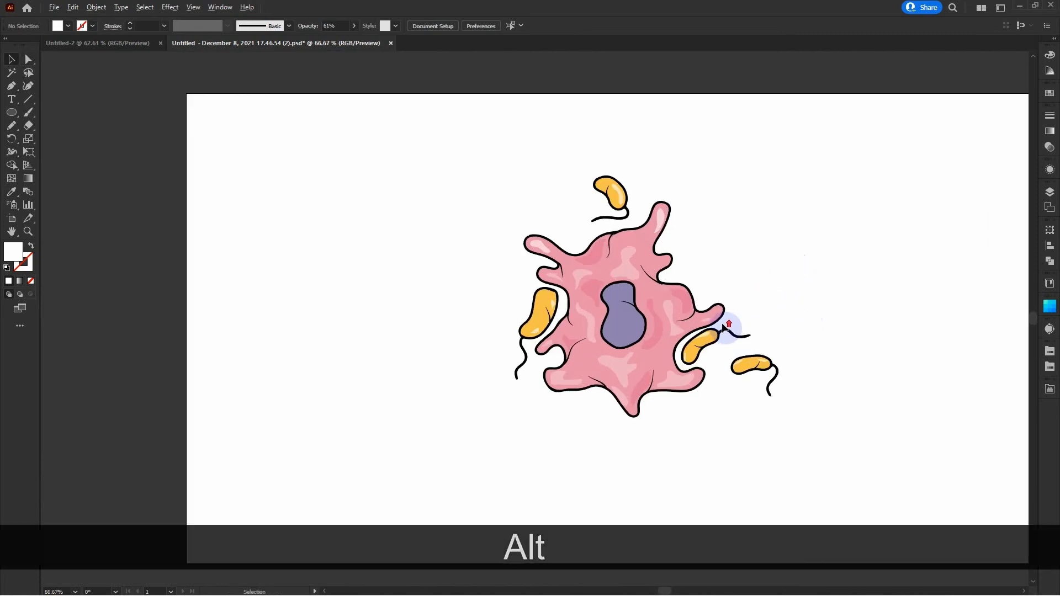
pyautogui.scroll(1, 724, 328)
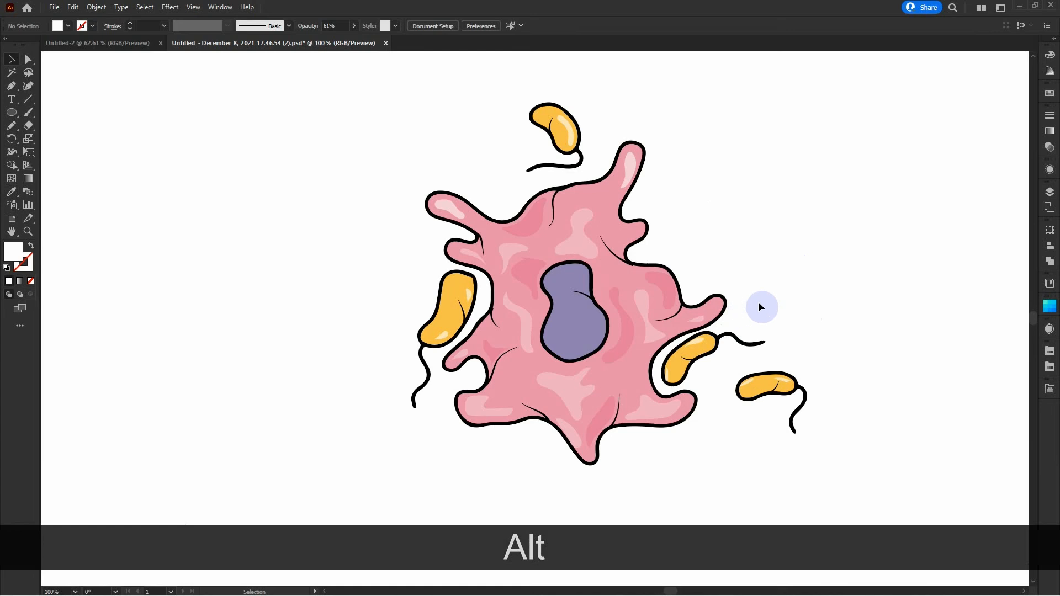
pyautogui.press('n')
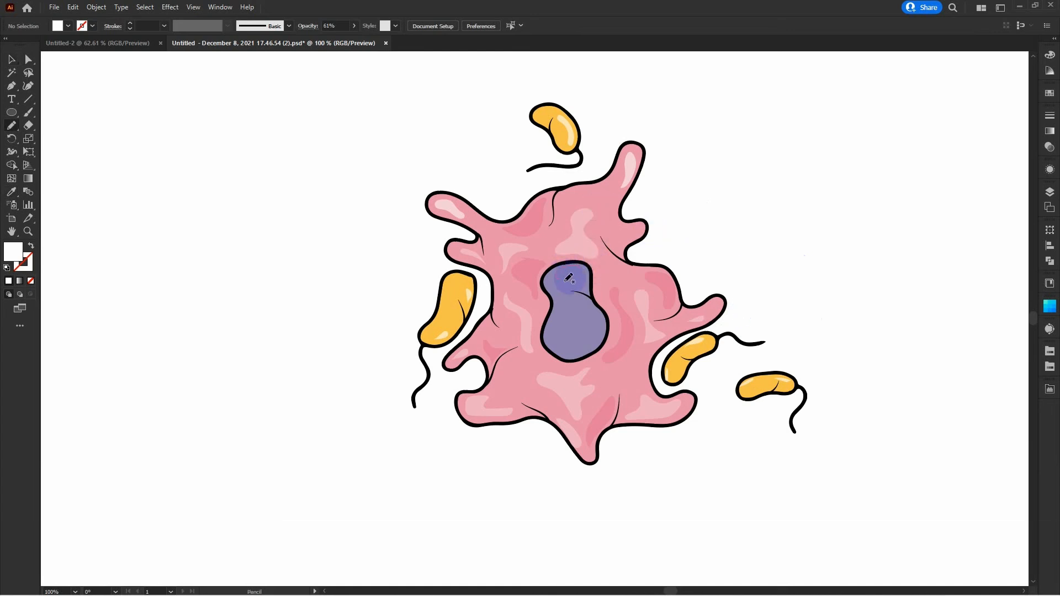
pyautogui.moveTo(584, 265); pyautogui.dragTo(583, 285)
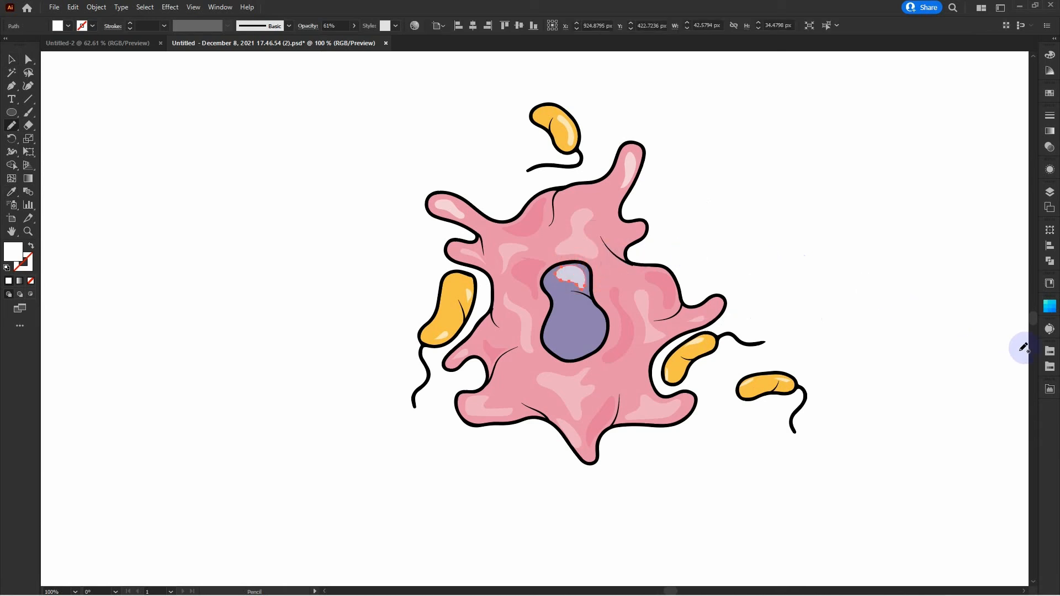
pyautogui.click(1050, 367)
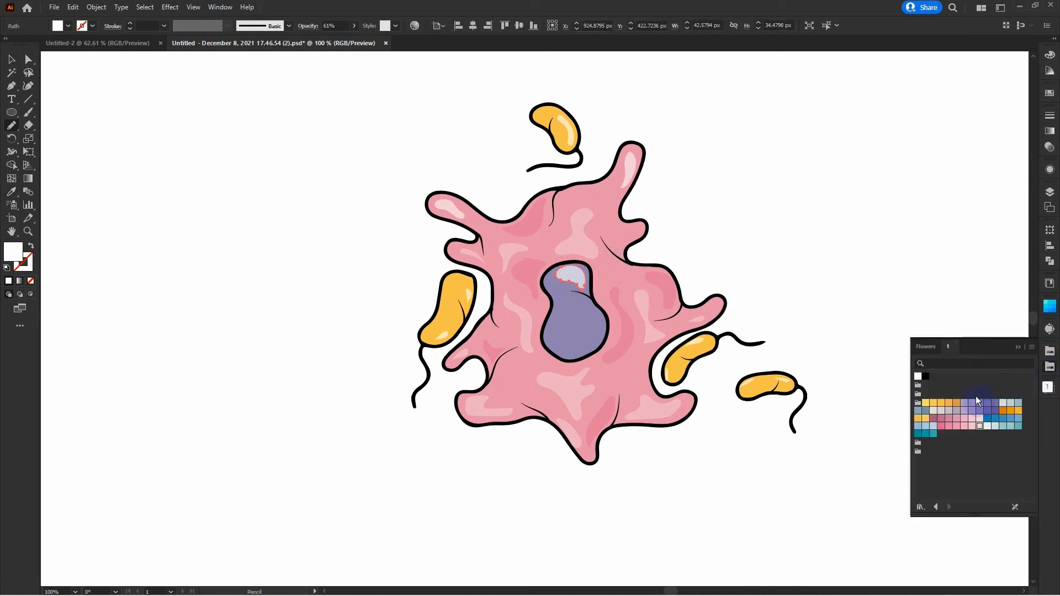
pyautogui.click(965, 407)
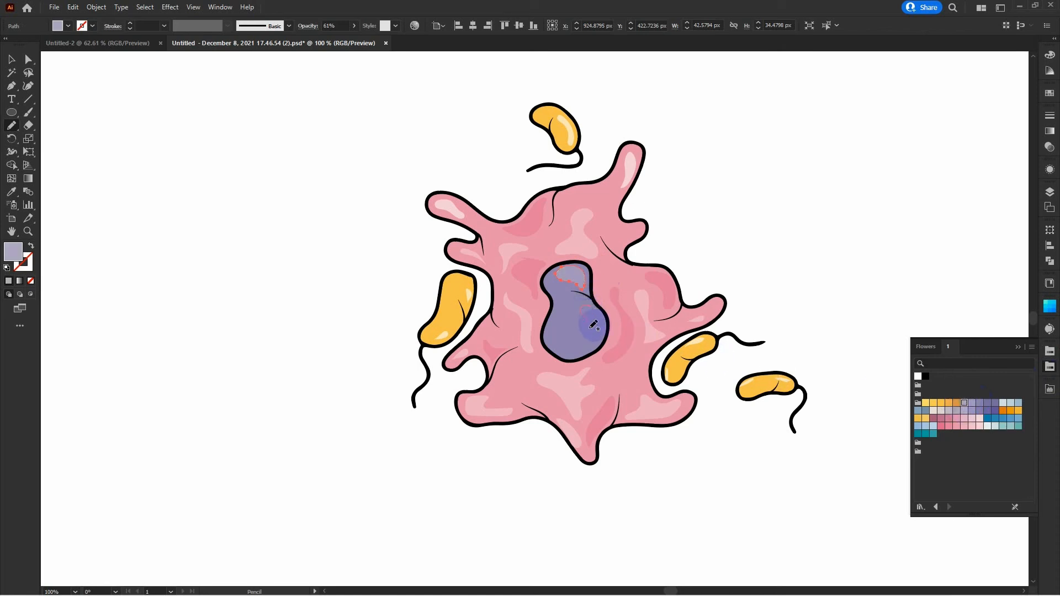
# Draw a curved shadow about 48 by 65 px in the nucleus's lower-right part, fill it with darker purple and deselect
pyautogui.moveTo(592, 346)
pyautogui.mouseDown()
pyautogui.moveTo(607, 313)
pyautogui.moveTo(586, 348)
pyautogui.mouseUp()
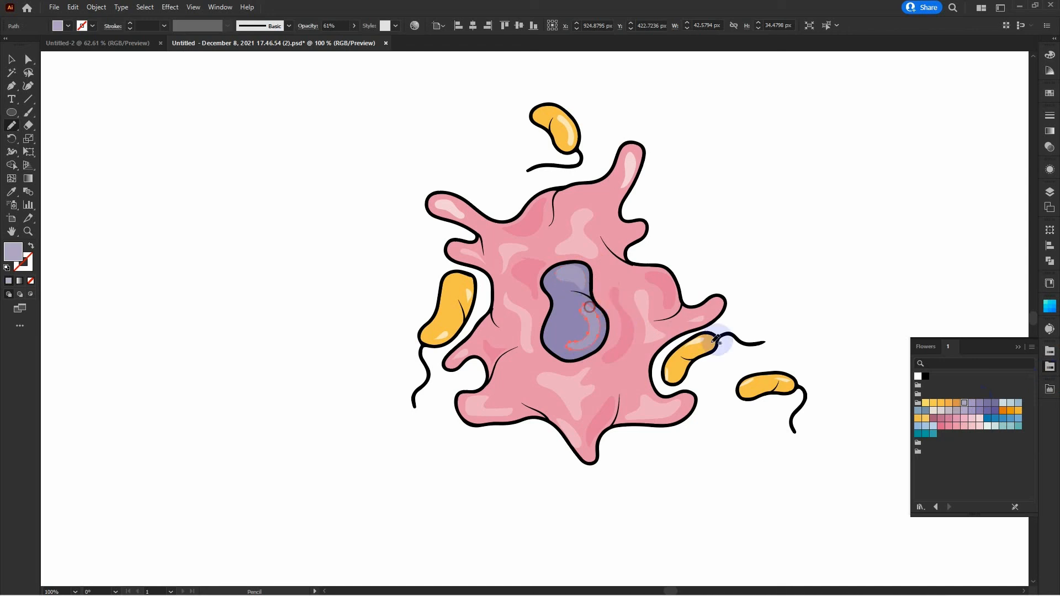
pyautogui.click(996, 403)
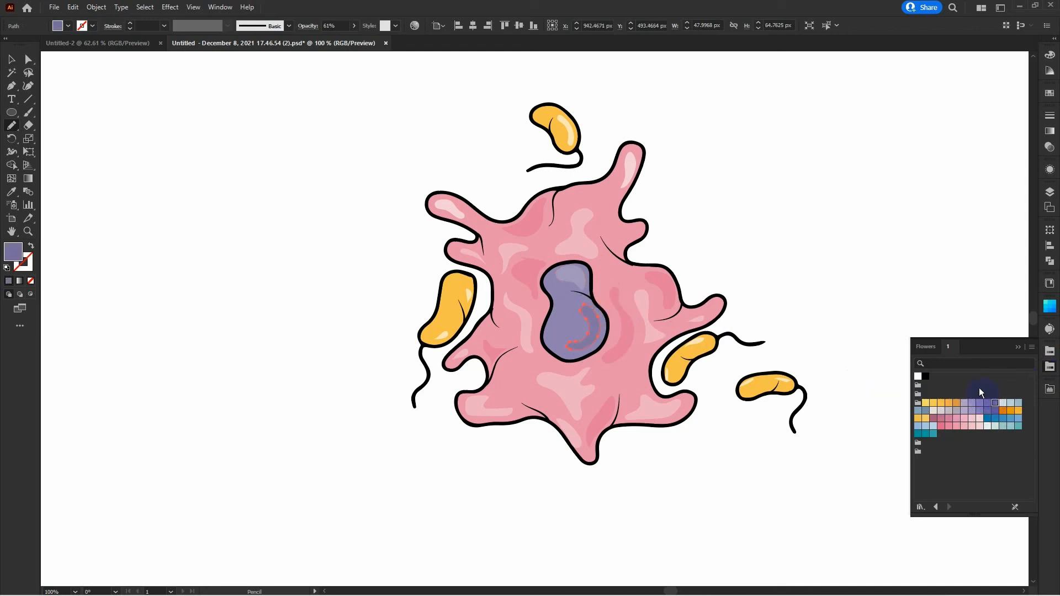
pyautogui.keyDown('ctrl'); pyautogui.click(700, 228); pyautogui.keyUp('ctrl')
# Draw a highlight about 21 by 22 px in the nucleus's upper lobe, copy the top bacterium's 61% white highlight onto it and deselect
pyautogui.scroll(-4, 700, 228)
pyautogui.press('v')
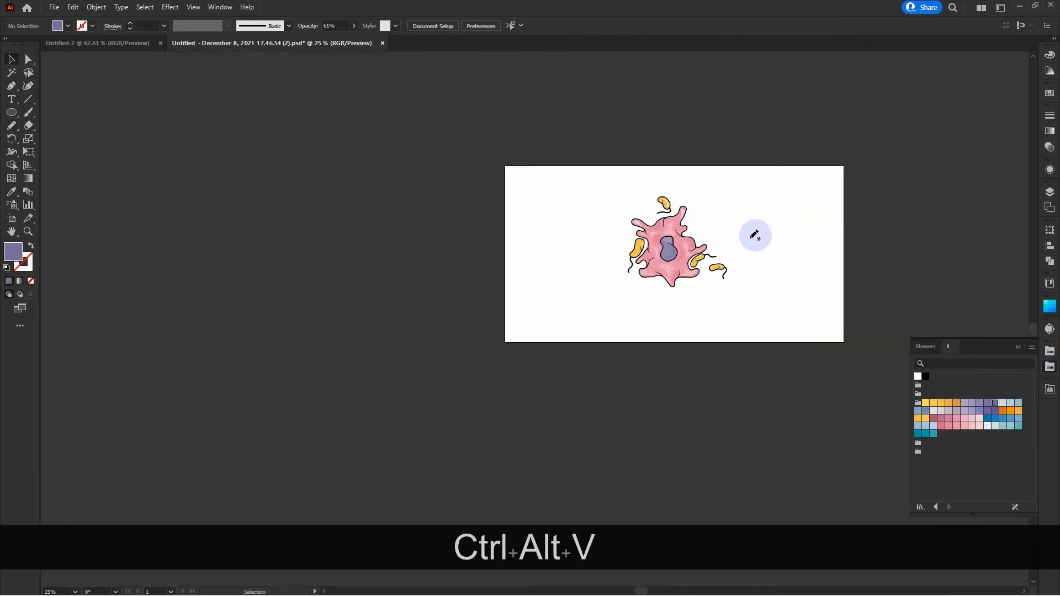
pyautogui.scroll(-1, 752, 239)
pyautogui.scroll(3, 704, 234)
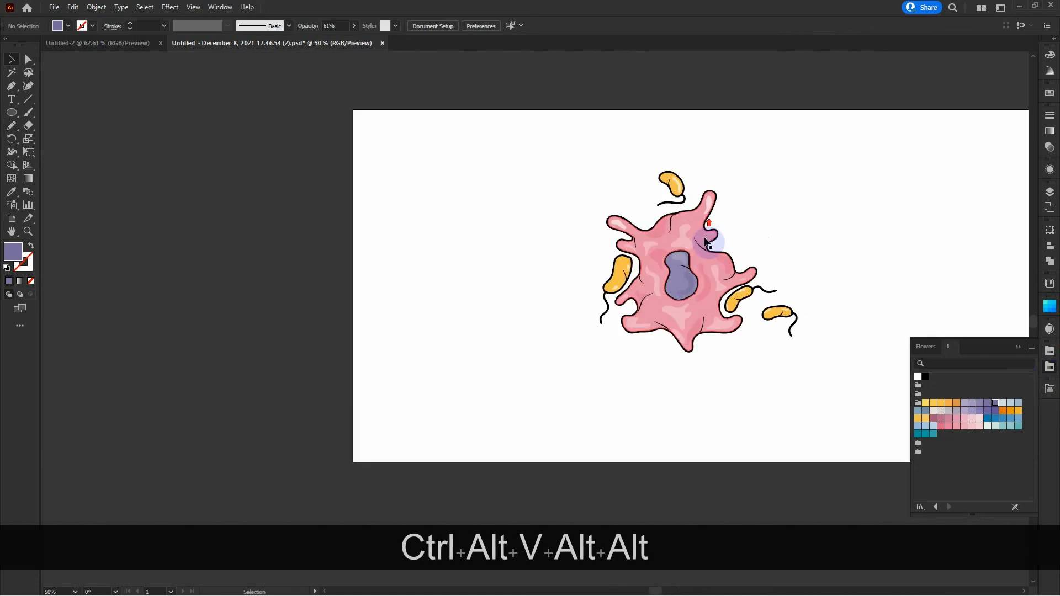
pyautogui.scroll(3, 704, 238)
pyautogui.press('n')
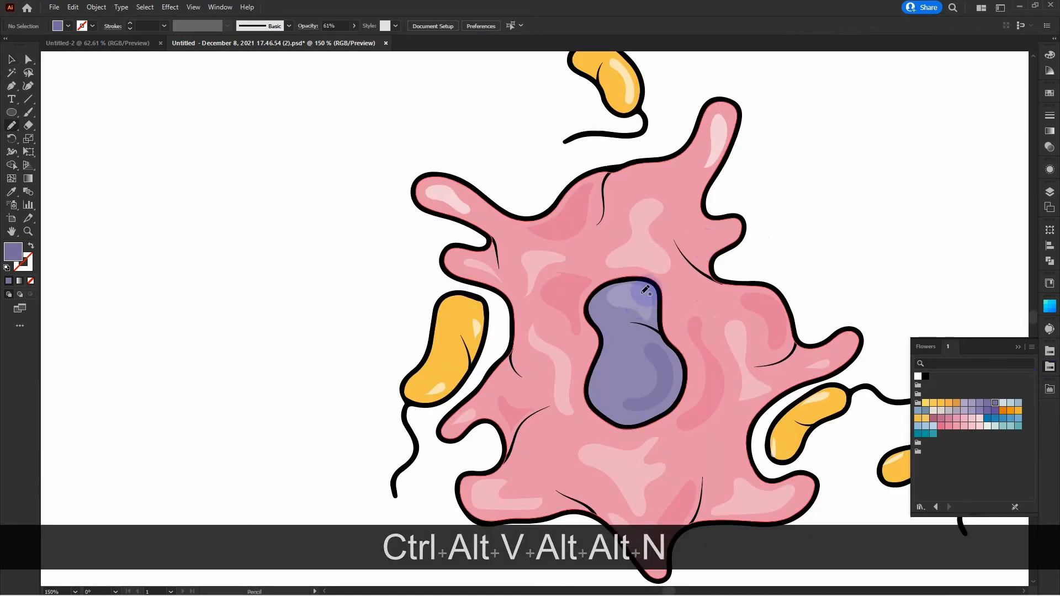
pyautogui.moveTo(653, 301); pyautogui.dragTo(648, 308)
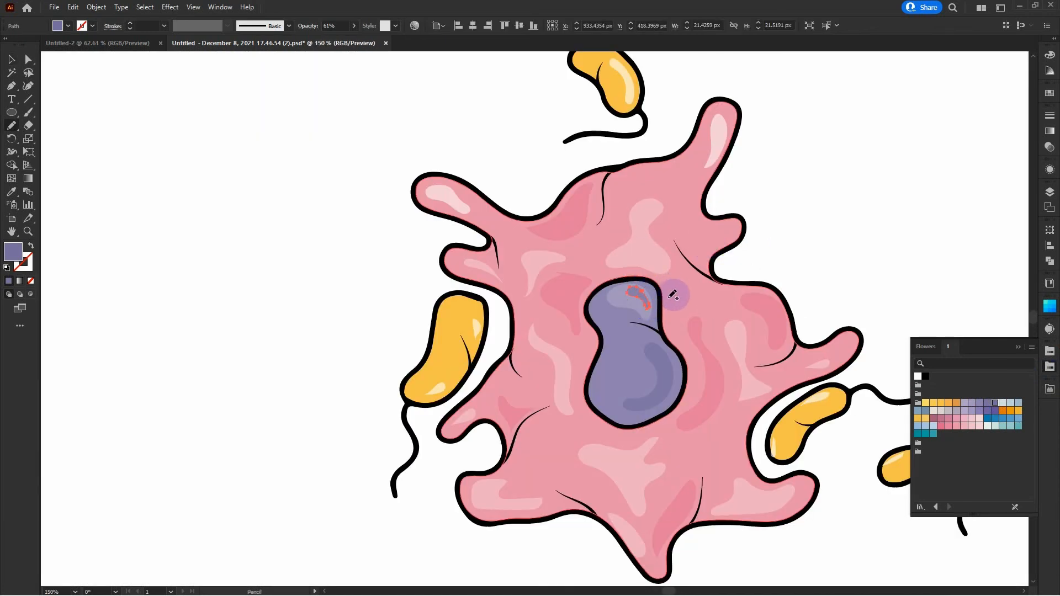
pyautogui.press('i')
pyautogui.click(631, 91)
pyautogui.keyDown('ctrl'); pyautogui.click(804, 234); pyautogui.keyUp('ctrl')
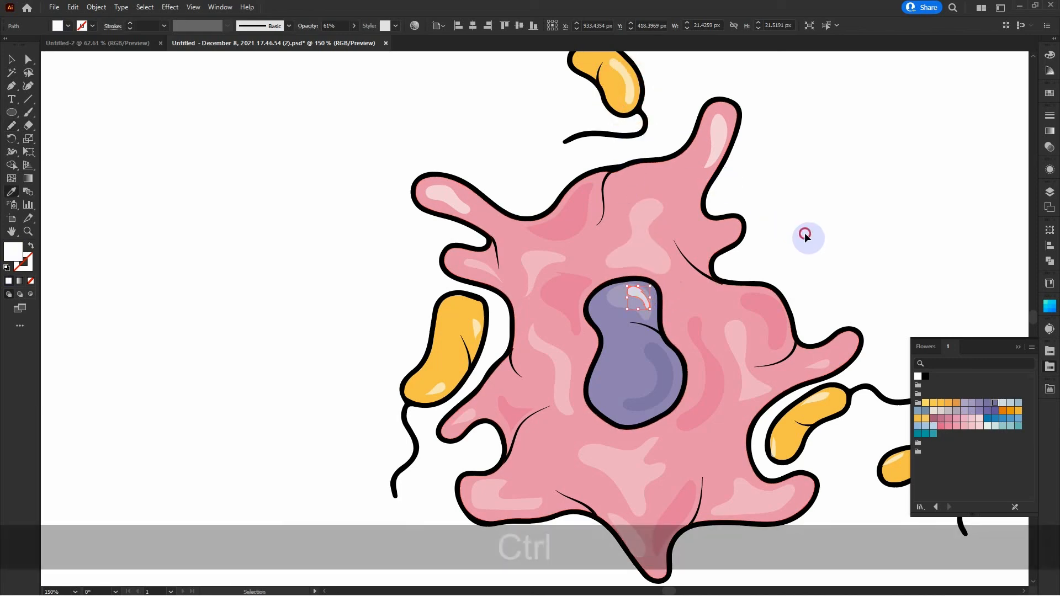
# Draw a thin curved 61% white highlight along the nucleus's left edge at its waist and deselect it
pyautogui.scroll(-4, 804, 195)
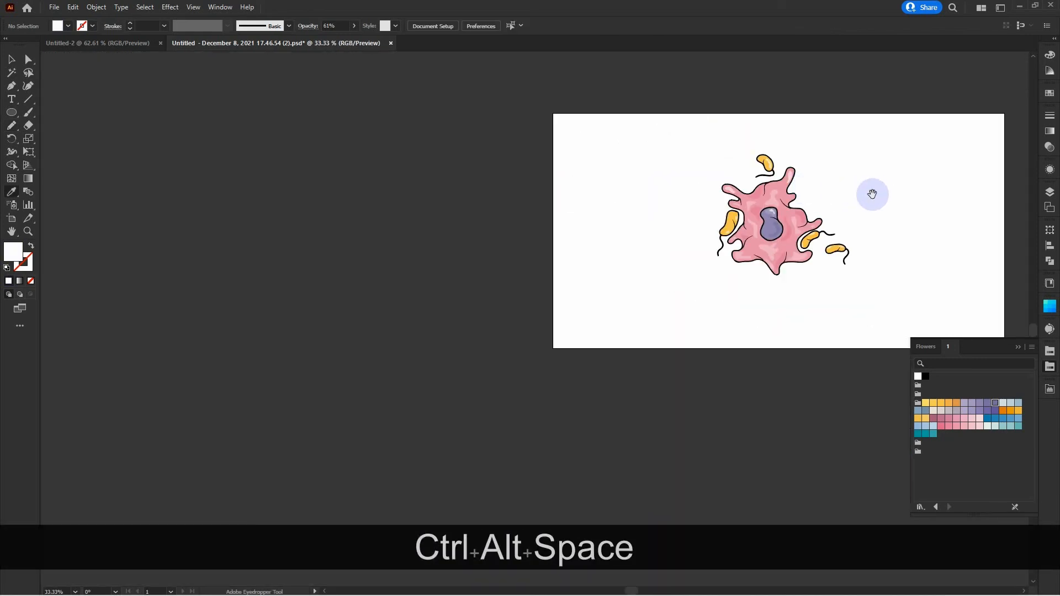
pyautogui.moveTo(871, 192); pyautogui.dragTo(793, 230)
pyautogui.press('v')
pyautogui.scroll(4, 718, 253)
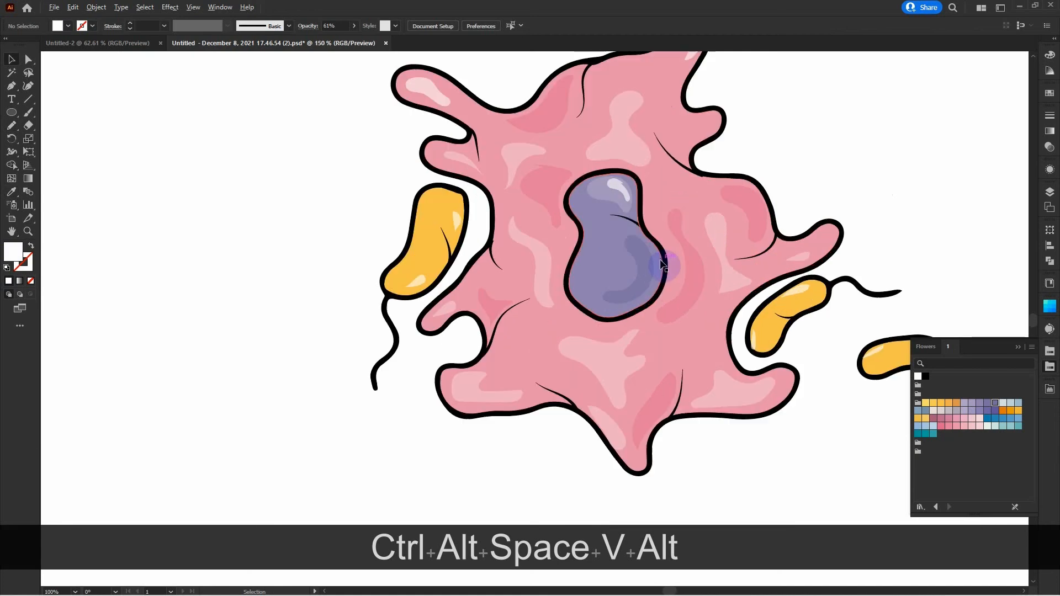
pyautogui.press('n')
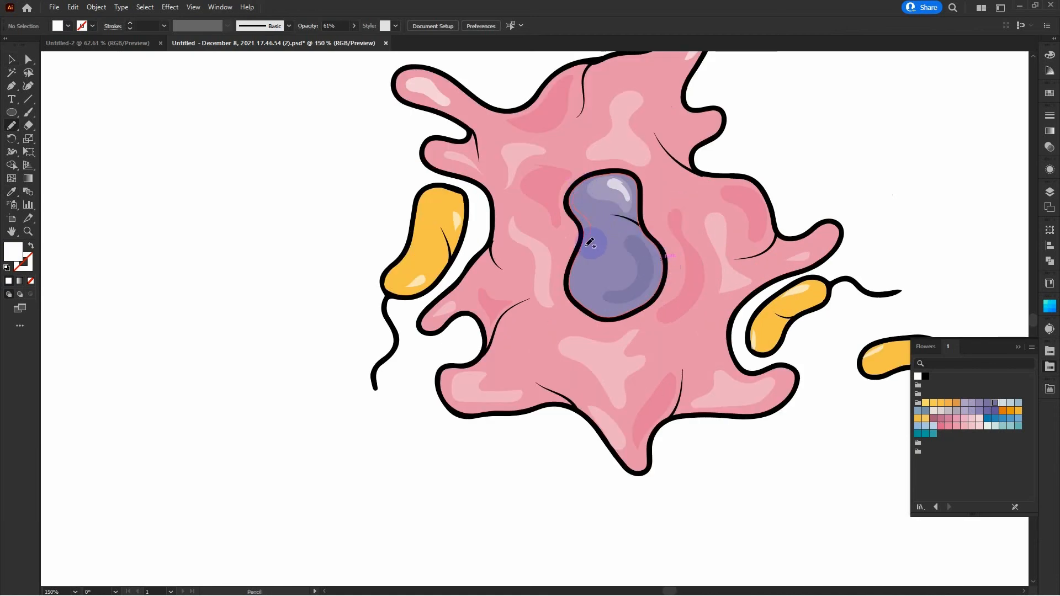
pyautogui.moveTo(588, 250)
pyautogui.mouseDown()
pyautogui.moveTo(595, 225)
pyautogui.moveTo(580, 190)
pyautogui.mouseUp()
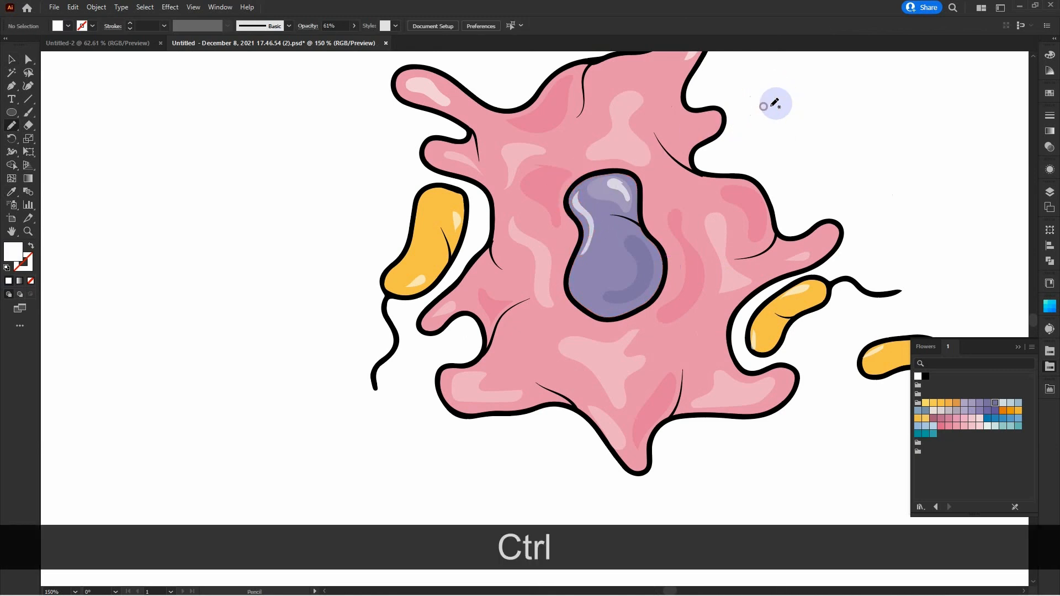
# Review the finished cell and bacteria artwork in full-screen mode with the whole artboard fitted to the view
pyautogui.scroll(-2, 775, 104)
pyautogui.press('v')
pyautogui.scroll(-2, 829, 152)
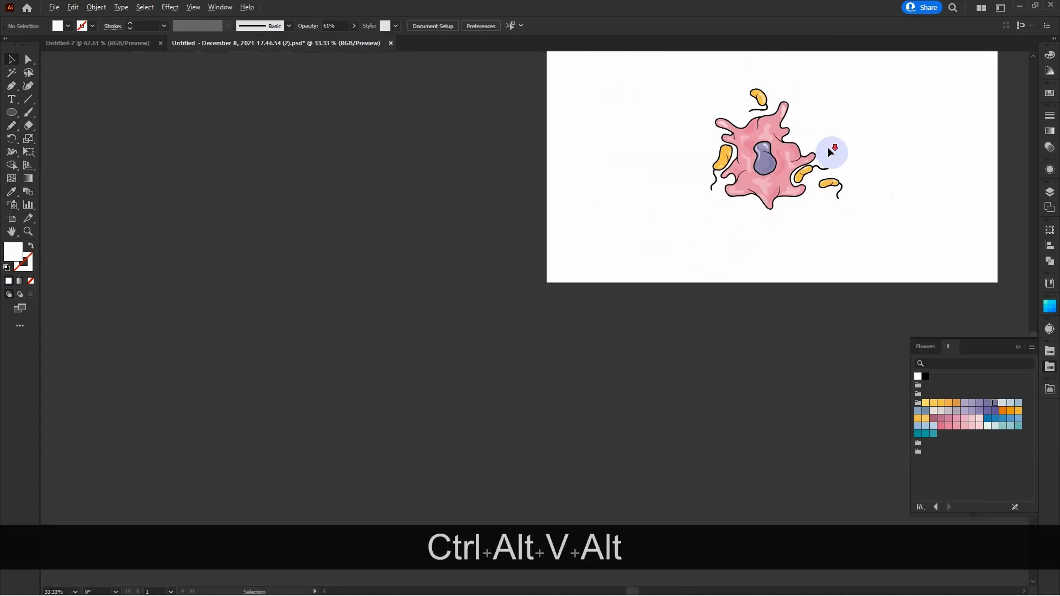
pyautogui.moveTo(885, 144); pyautogui.dragTo(784, 250)
pyautogui.scroll(3, 736, 259)
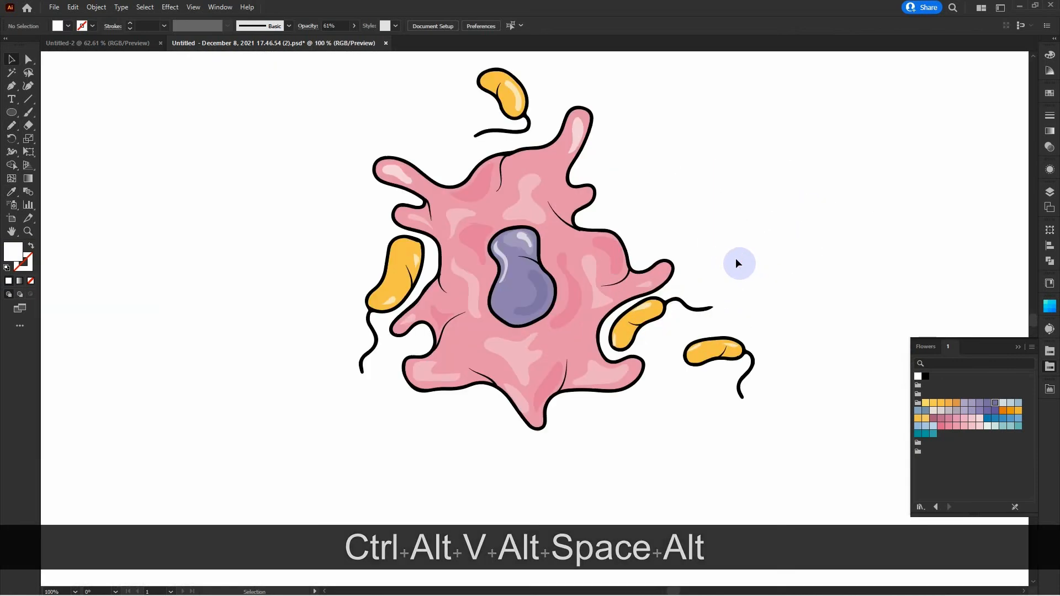
pyautogui.press('ctrl')
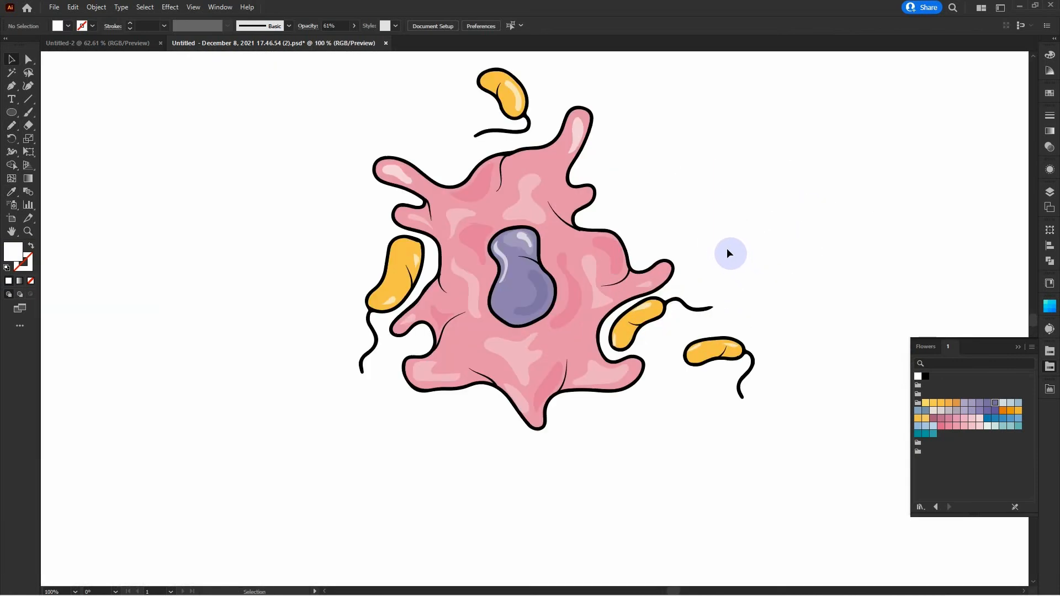
pyautogui.press('f')
pyautogui.press('f')
pyautogui.press('ctrl')
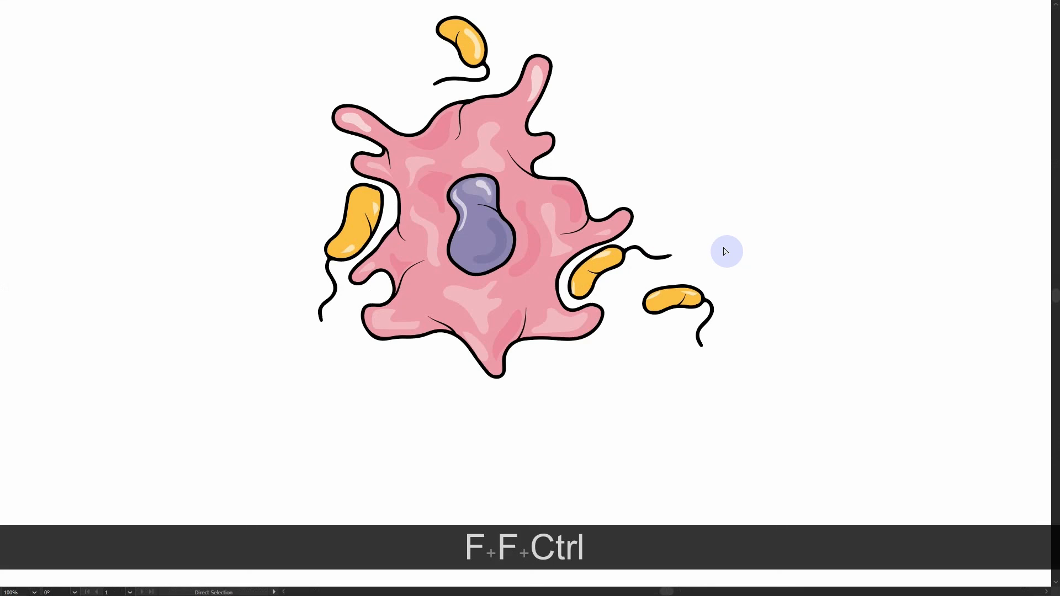
pyautogui.hotkey('ctrl', '0')
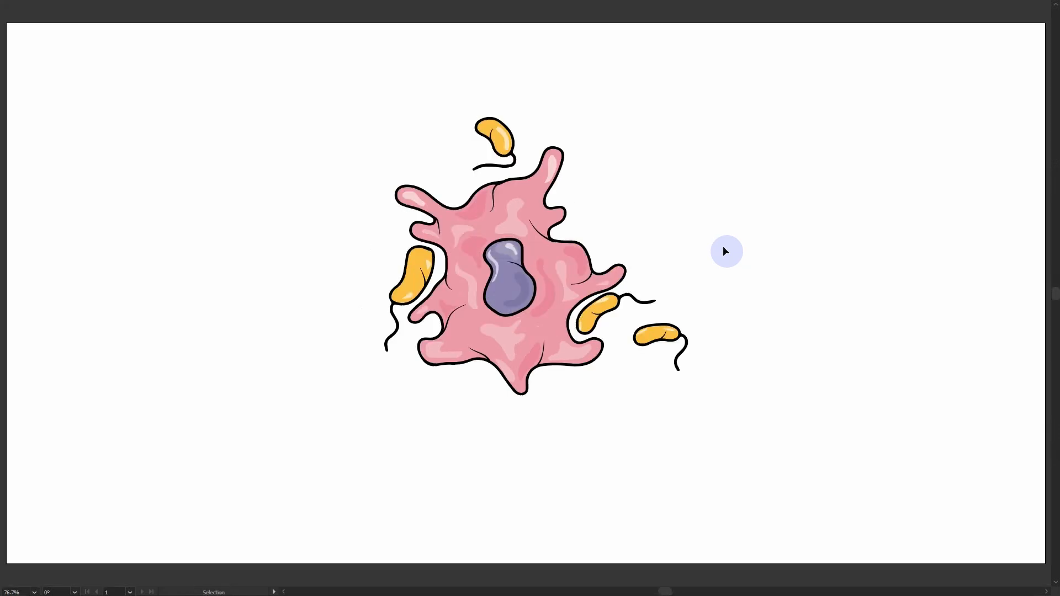
# Enlarge the whole cell and bacteria drawing proportionally from its centre to about 1.4 times its size and deselect it
pyautogui.moveTo(296, 119); pyautogui.dragTo(772, 511)
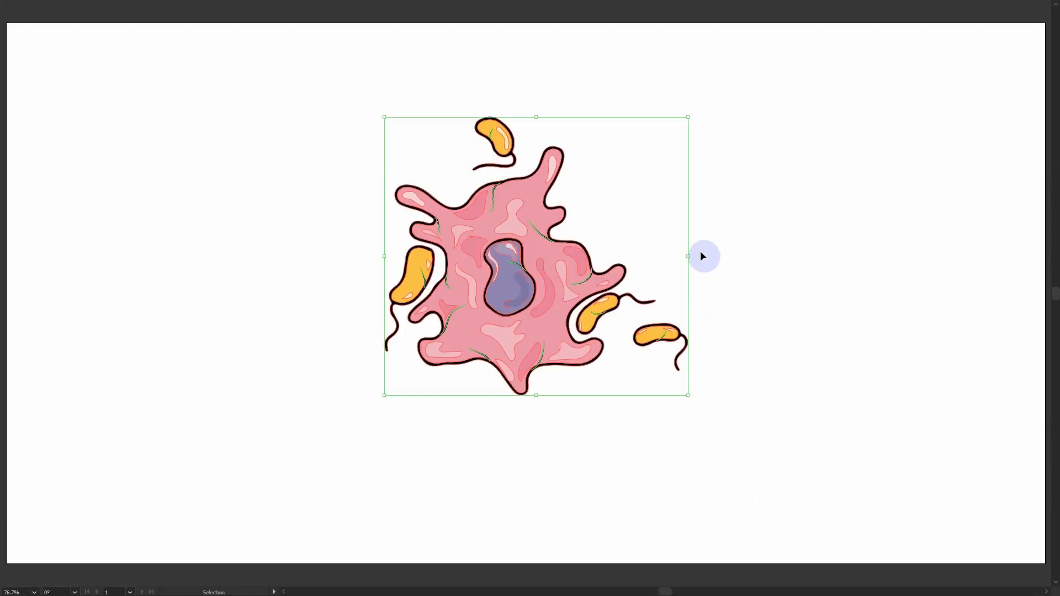
pyautogui.moveTo(690, 256); pyautogui.dragTo(758, 267)
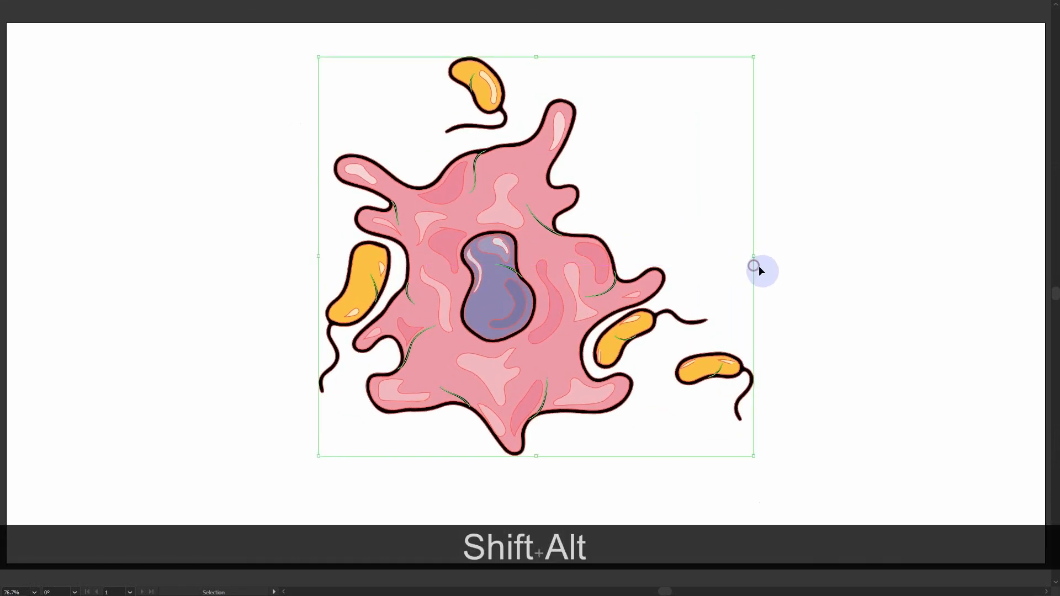
pyautogui.moveTo(758, 241); pyautogui.dragTo(769, 180)
pyautogui.hotkey('ctrl', 'z')
pyautogui.click(794, 231)
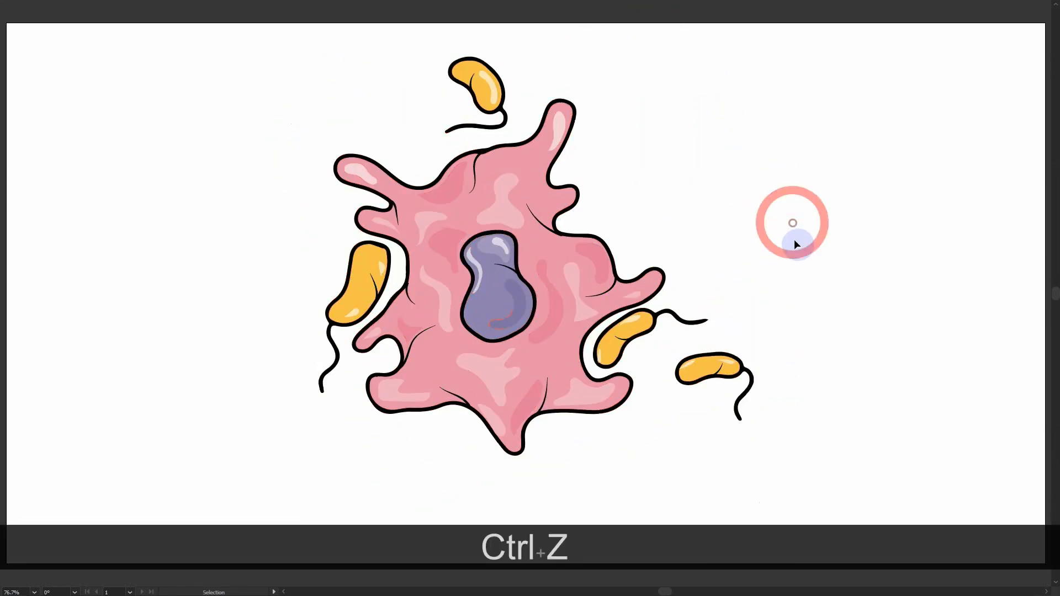